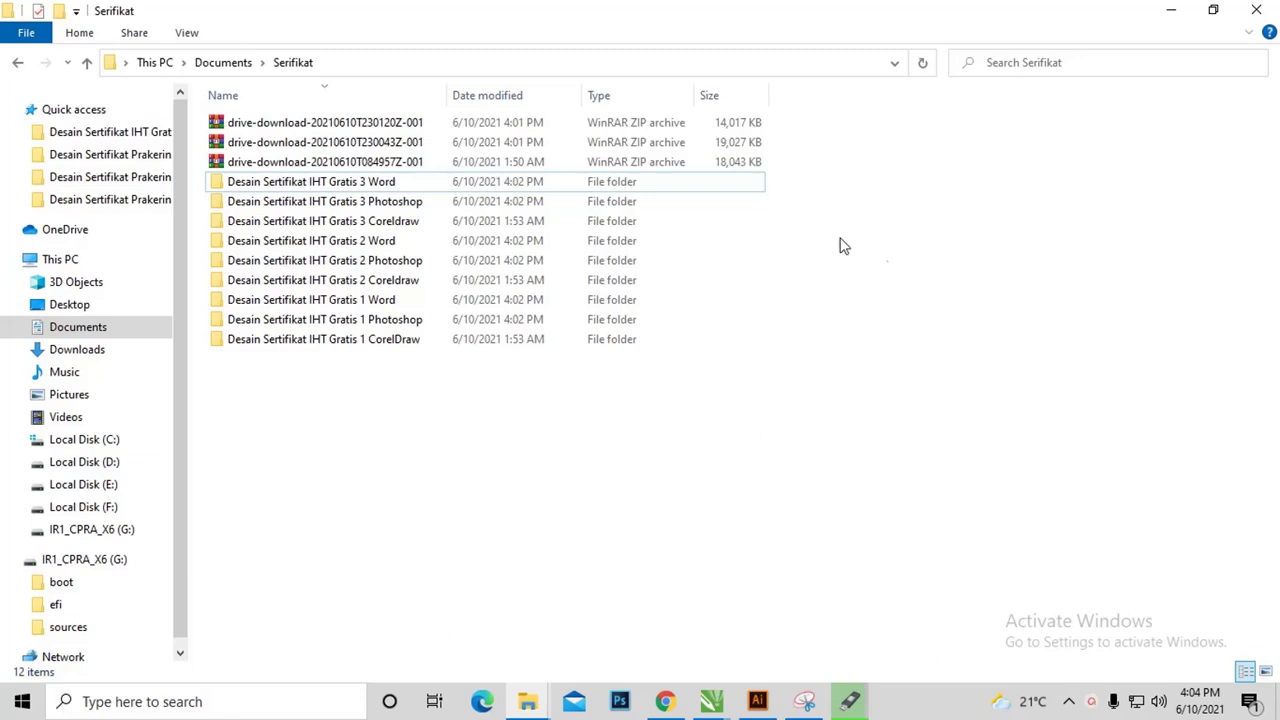
# Step: Look inside the Gratis 3 Word folder, then return to the Serifikat folder
pyautogui.click(410, 181)
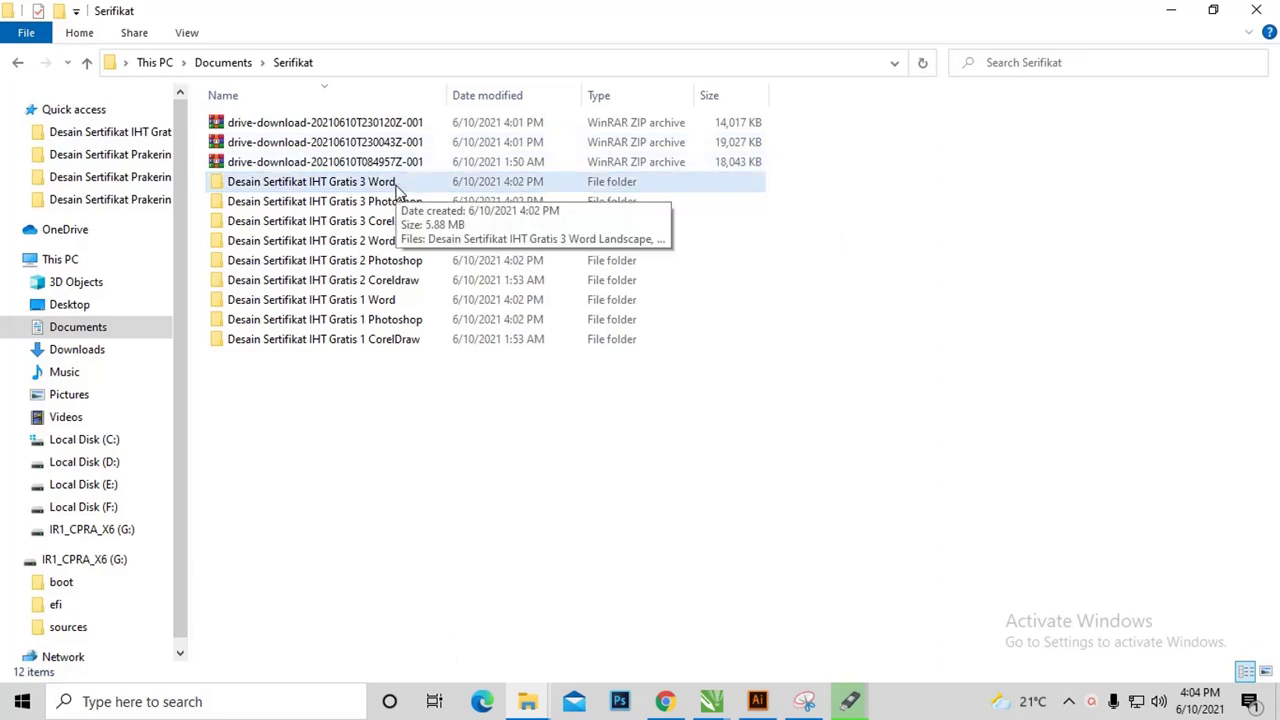
pyautogui.doubleClick(396, 188)
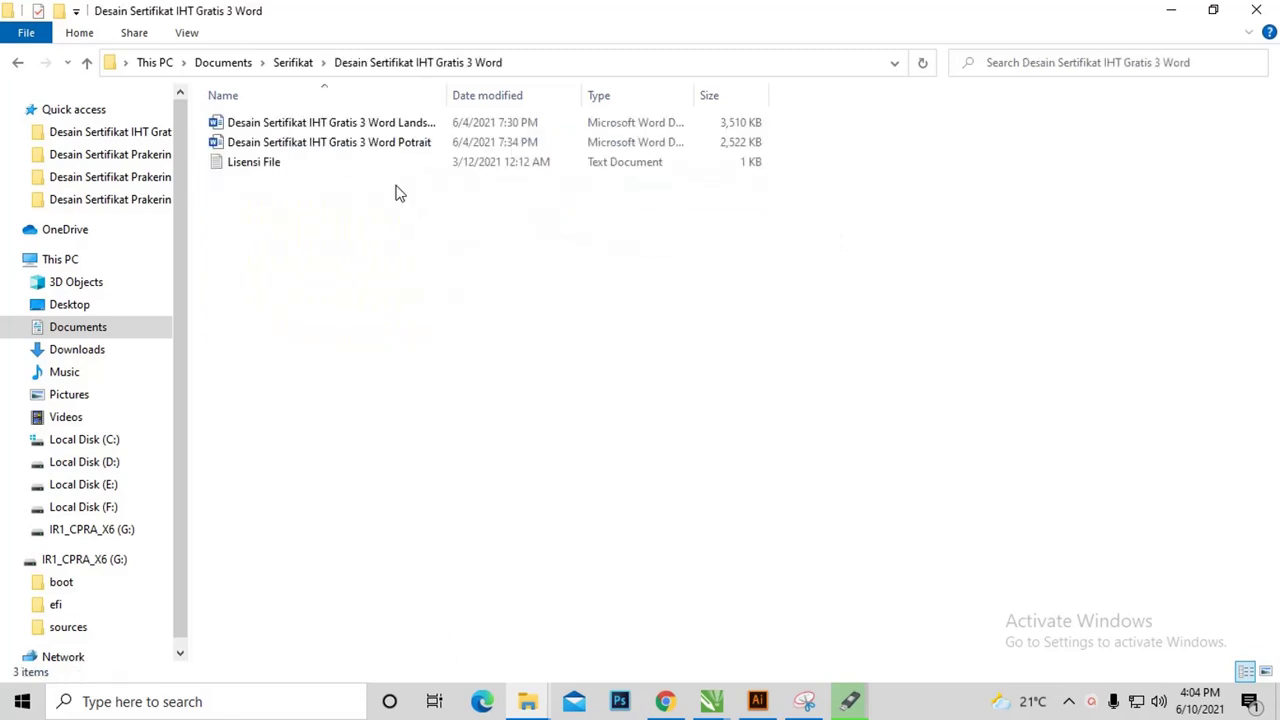
pyautogui.click(20, 63)
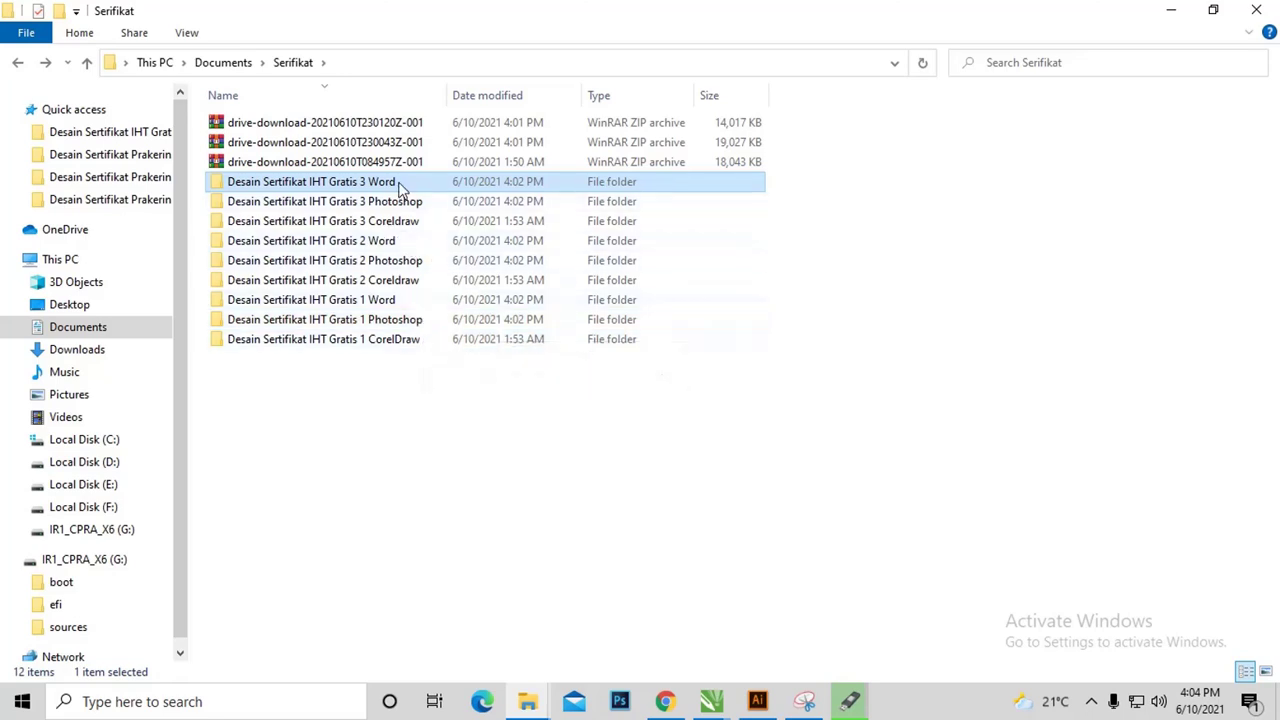
# Step: Cycle icon sizes until Serifikat shows Content view with each item's date and size
pyautogui.click(383, 267)
pyautogui.scroll(2, 386, 263)
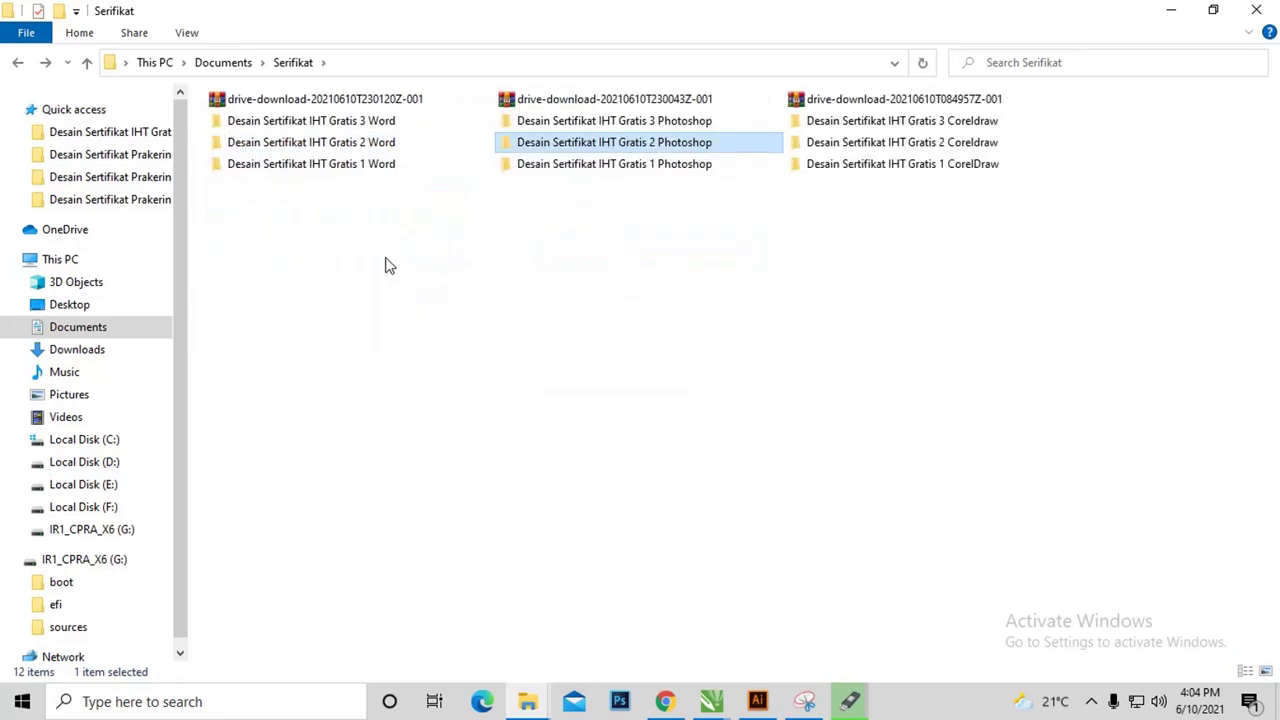
pyautogui.scroll(1, 386, 263)
pyautogui.scroll(1, 397, 263)
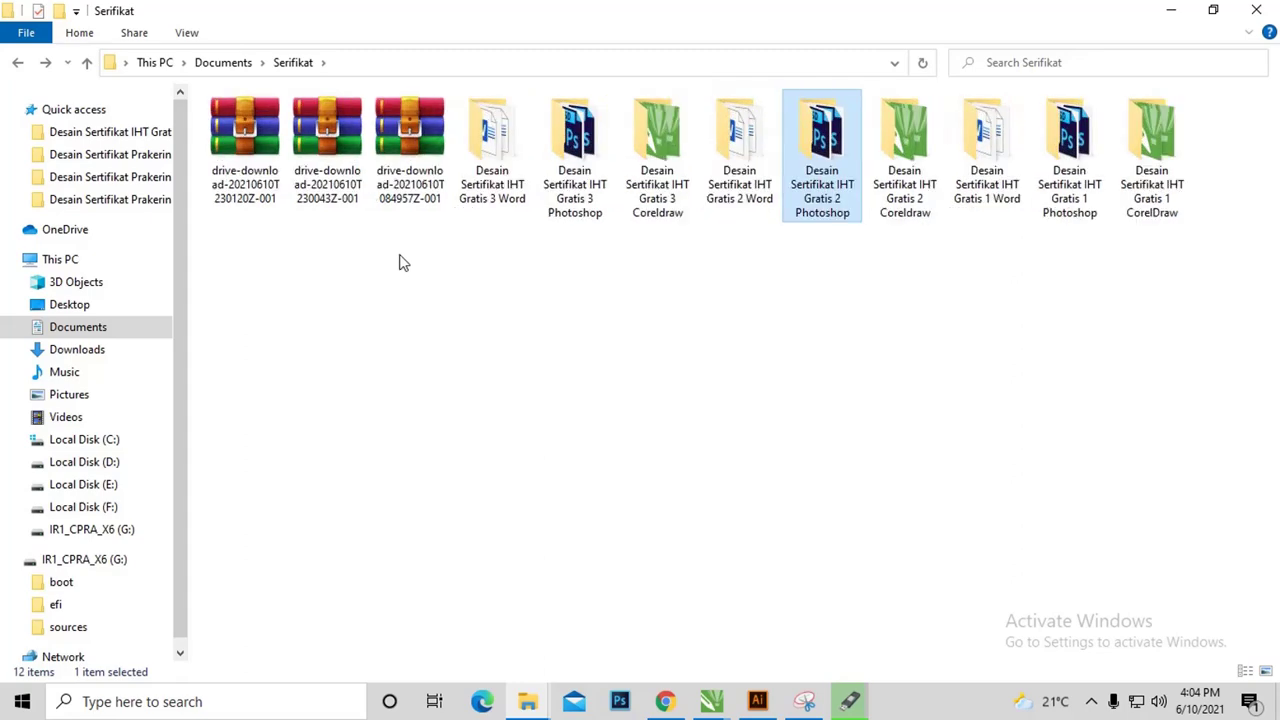
pyautogui.scroll(1, 399, 263)
pyautogui.scroll(1, 402, 262)
pyautogui.scroll(-1, 406, 261)
pyautogui.scroll(-1, 412, 259)
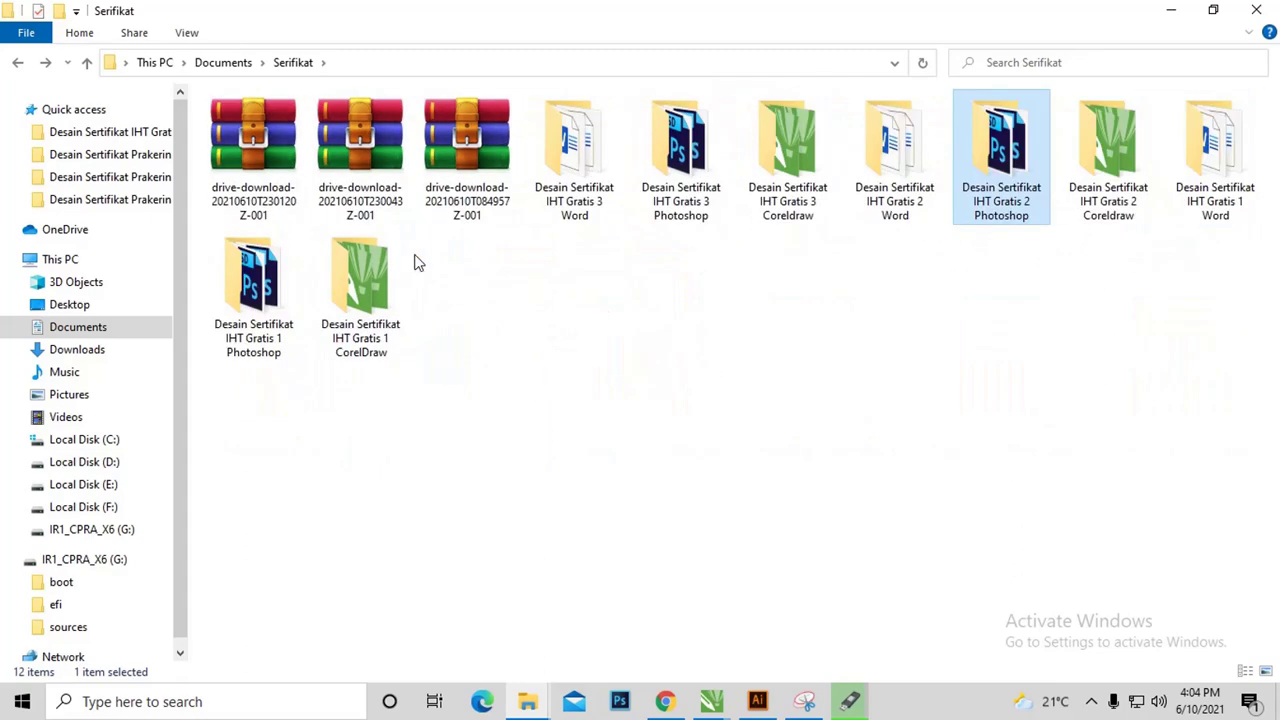
pyautogui.scroll(-1, 415, 259)
pyautogui.scroll(-1, 418, 262)
pyautogui.scroll(-1, 418, 262)
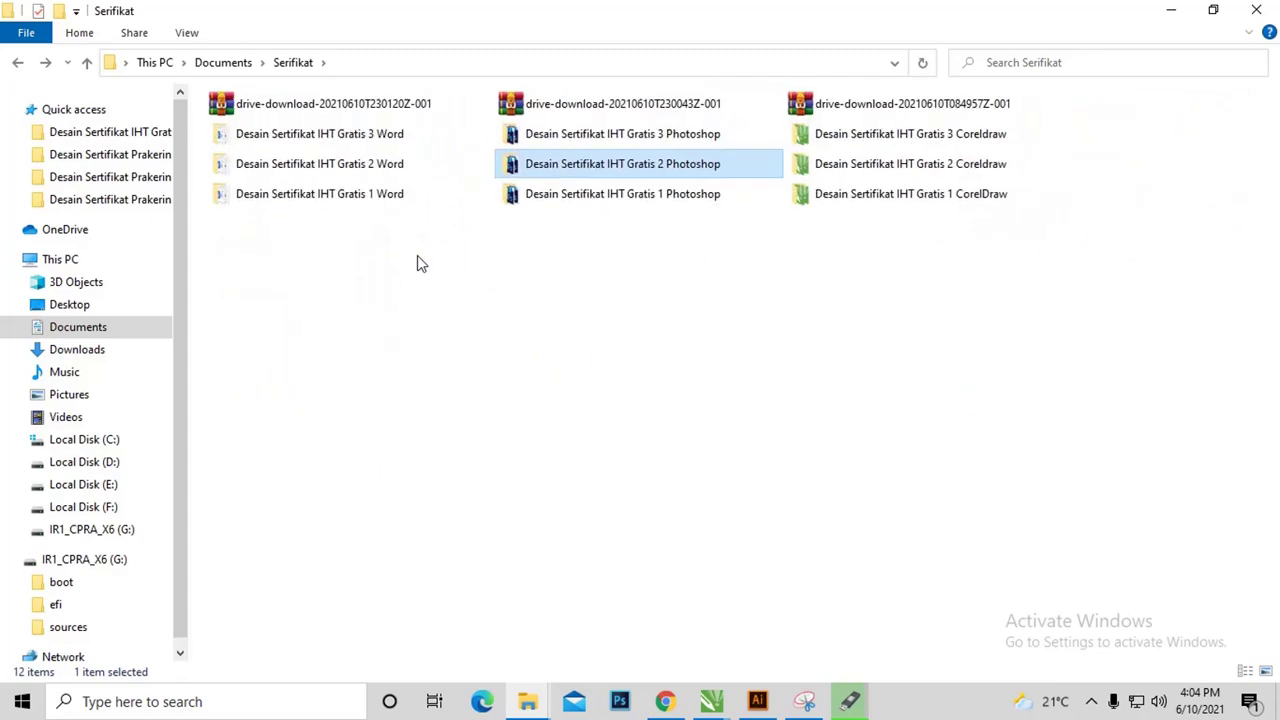
pyautogui.scroll(-1, 418, 258)
pyautogui.scroll(-2, 418, 258)
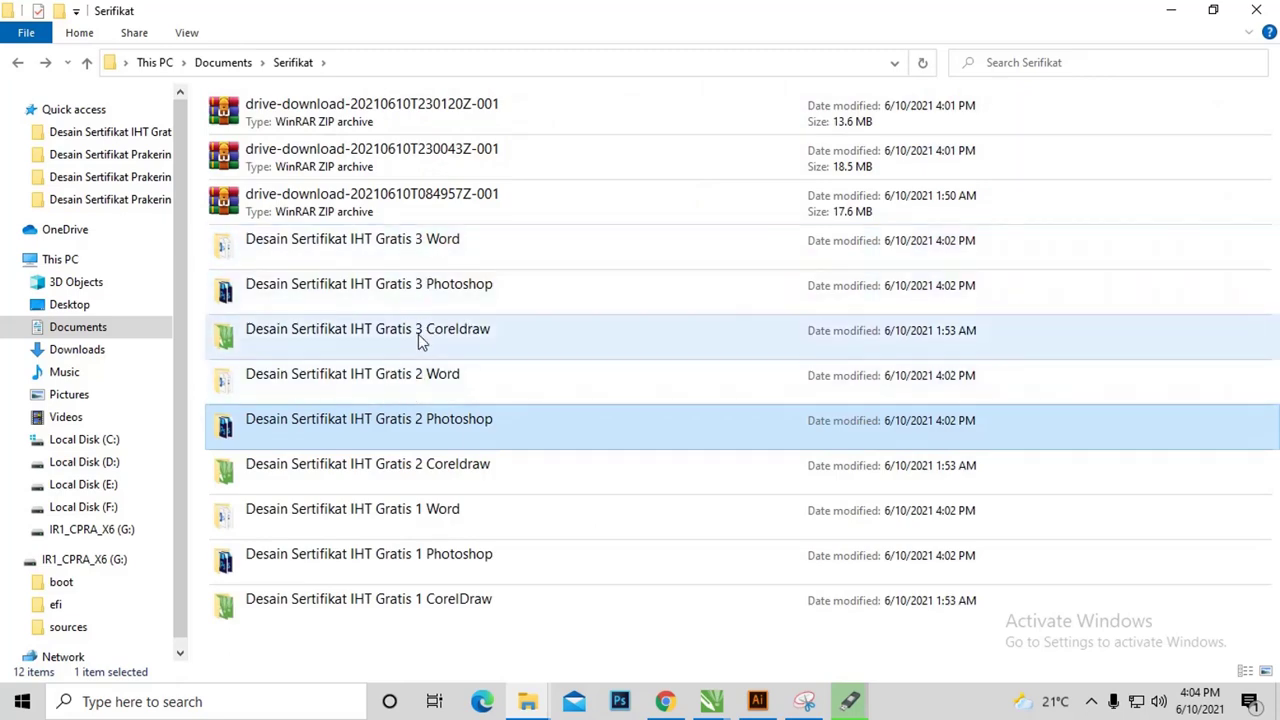
# Step: Open the Gratis 1 Landscape AI file in Adobe Illustrator CC 2018, fitted to the window
pyautogui.click(420, 342)
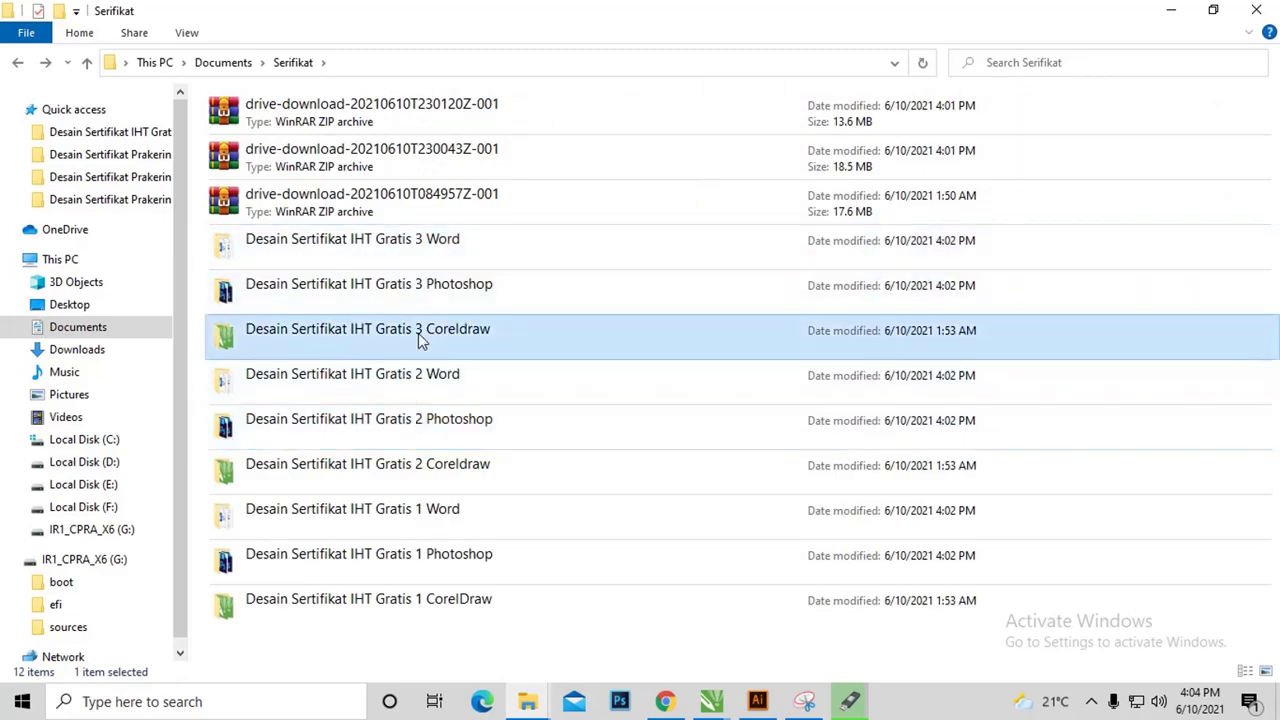
pyautogui.doubleClick(430, 605)
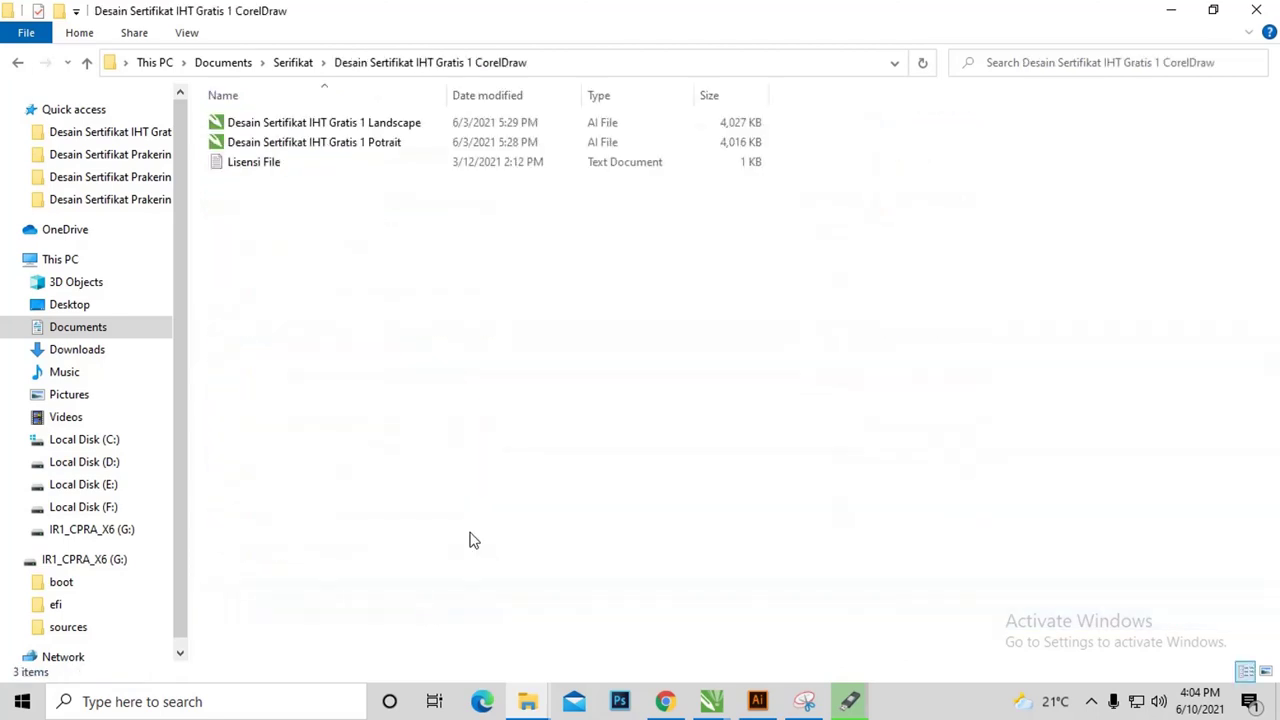
pyautogui.rightClick(376, 123)
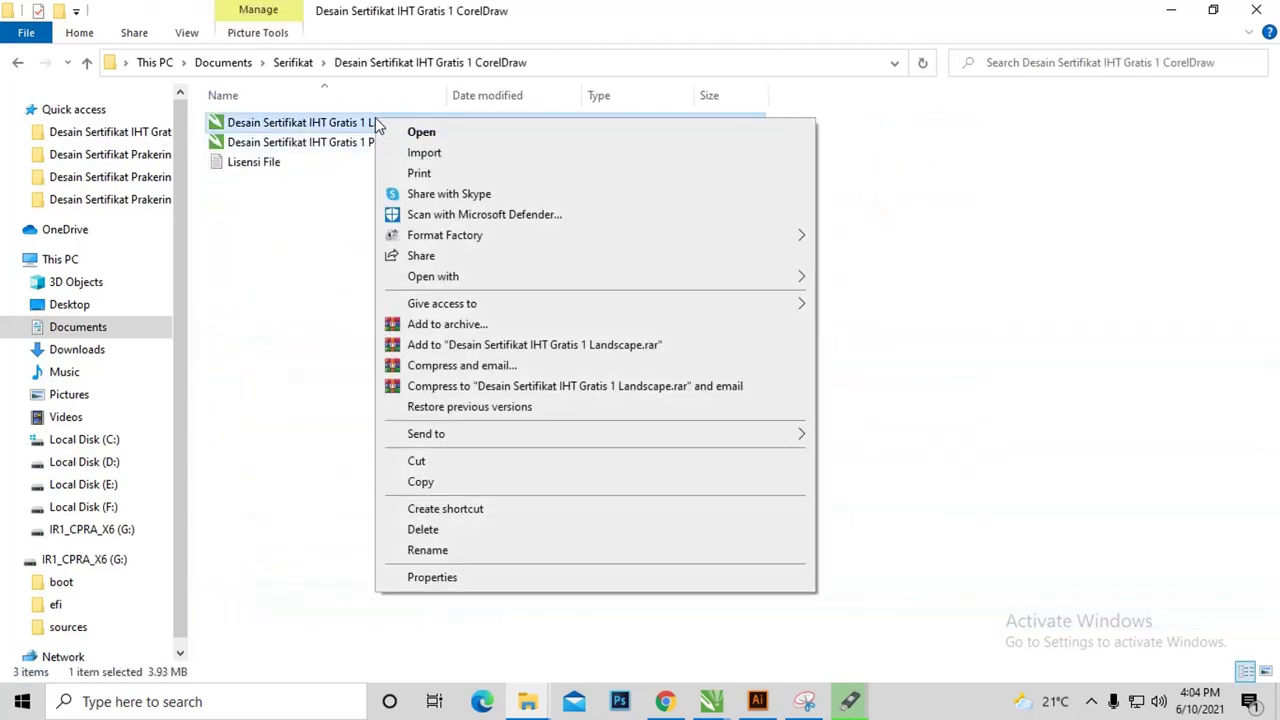
pyautogui.moveTo(433, 276)
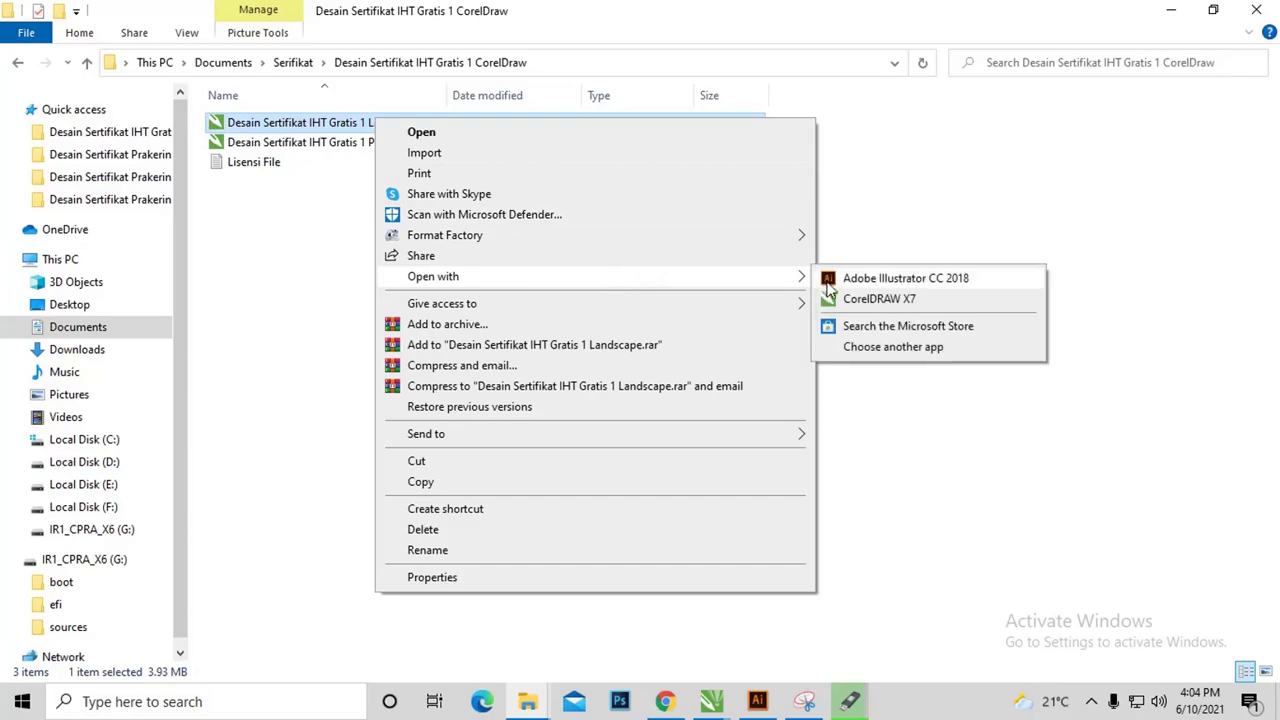
pyautogui.click(835, 279)
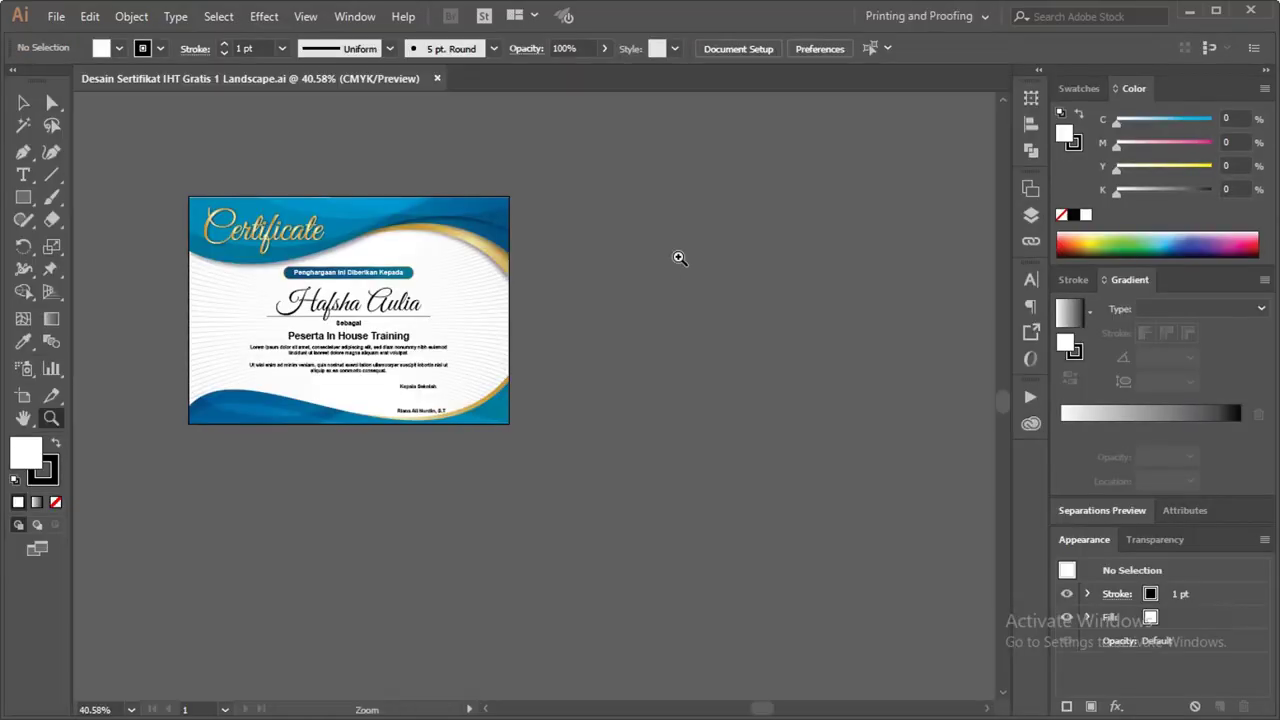
pyautogui.hotkey('ctrl', '0')
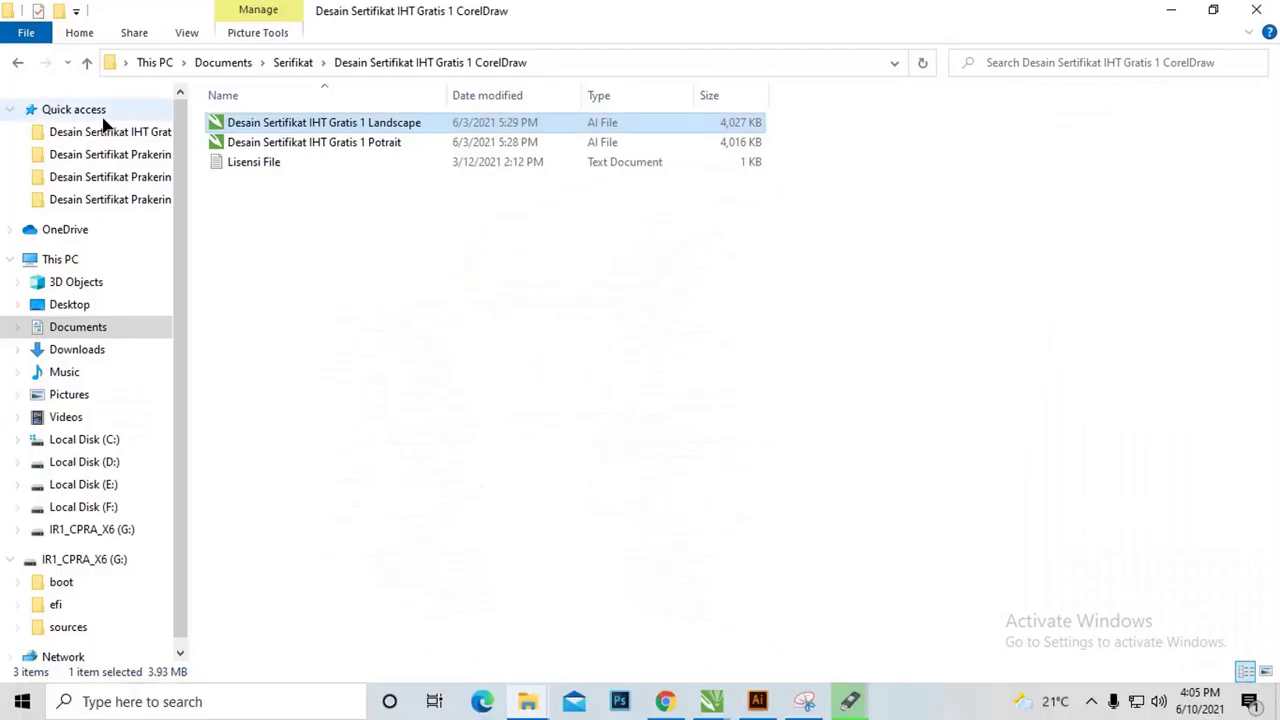
# Step: Open the Gratis 1 Potrait file in Illustrator, then bring Explorer back to Serifikat
pyautogui.click(228, 146)
pyautogui.rightClick(230, 144)
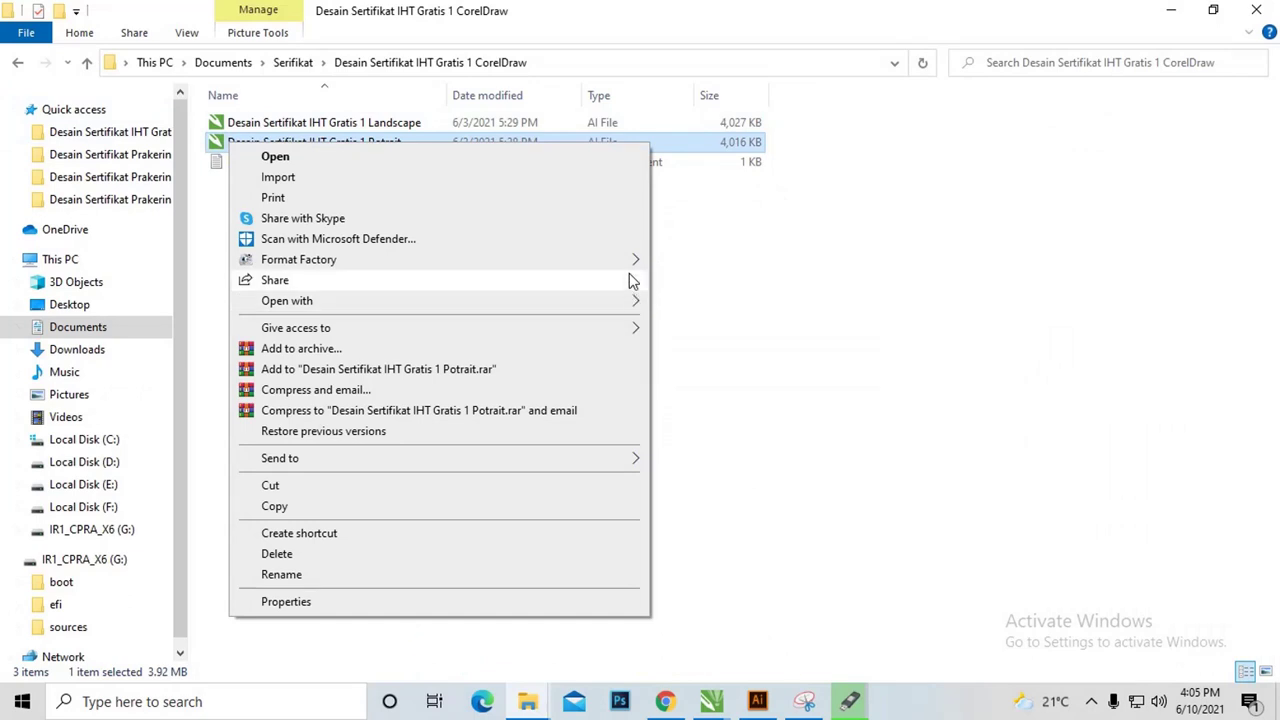
pyautogui.moveTo(287, 301)
pyautogui.click(703, 303)
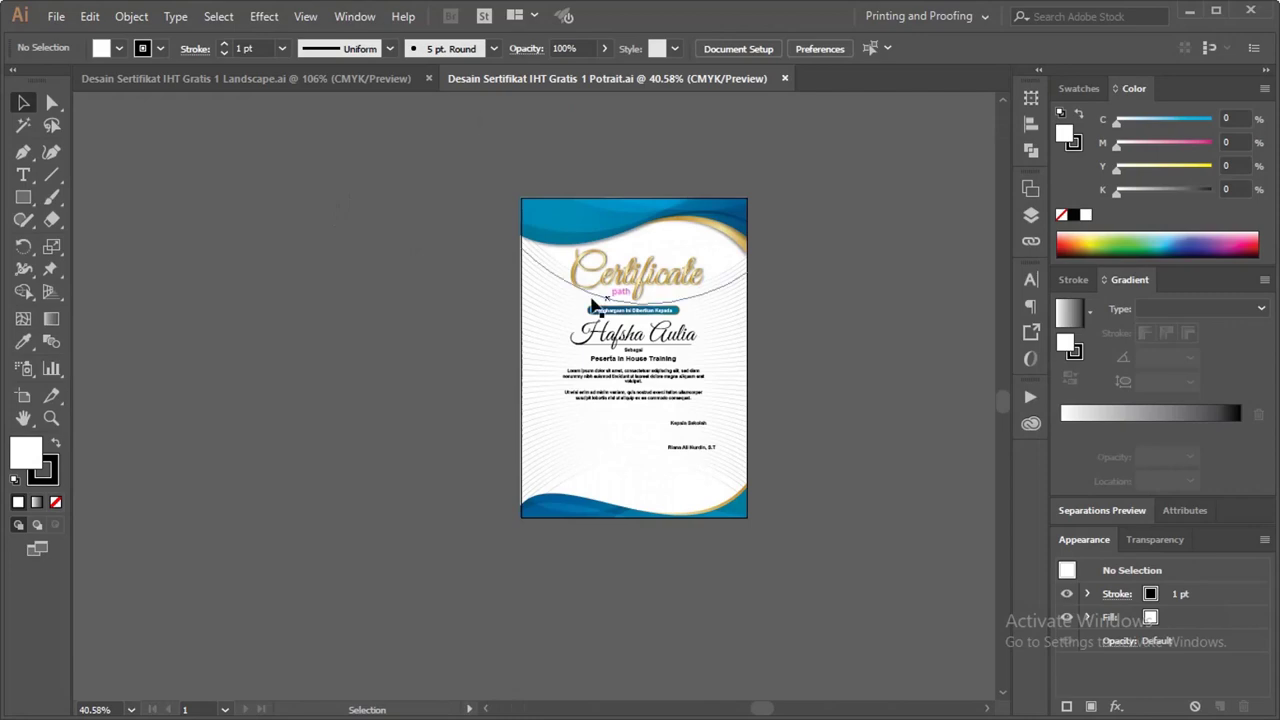
pyautogui.scroll(3, 650, 290)
pyautogui.hotkey('alt', 'Tab')
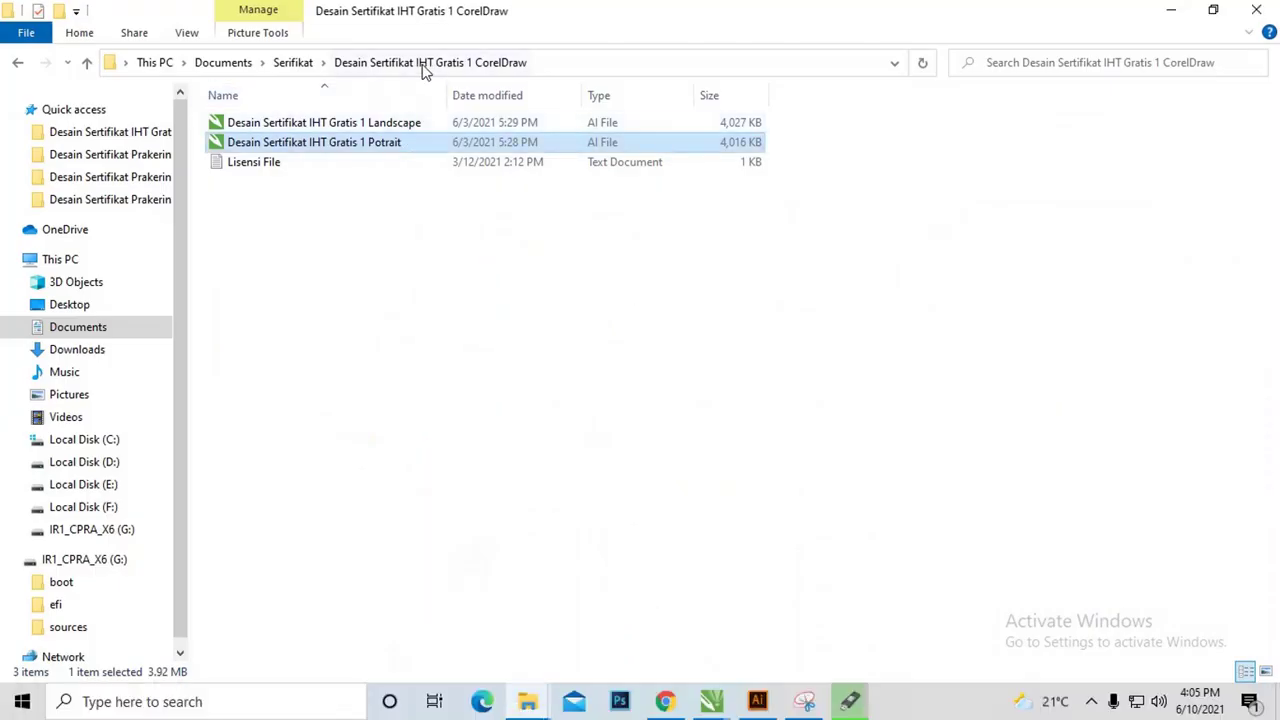
pyautogui.click(294, 63)
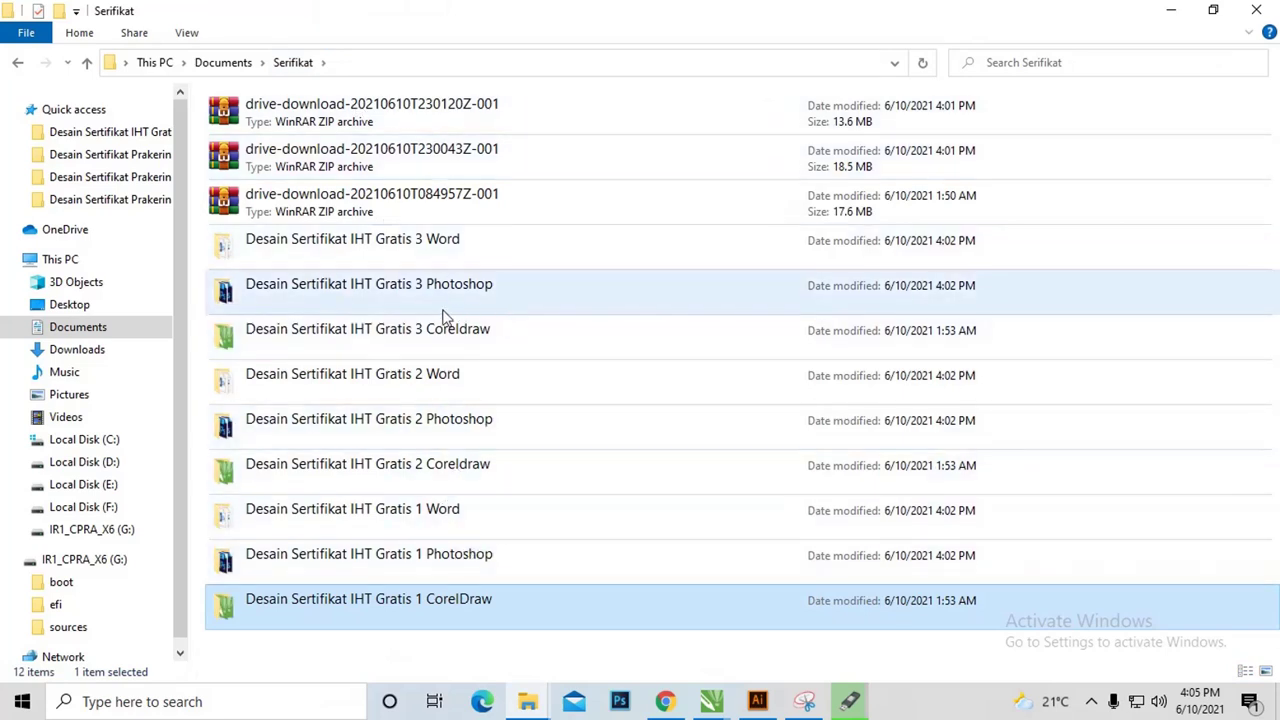
# Step: Drag both Gratis 2 Coreldraw AI files, Landscape and Potrait, into Illustrator
pyautogui.doubleClick(462, 465)
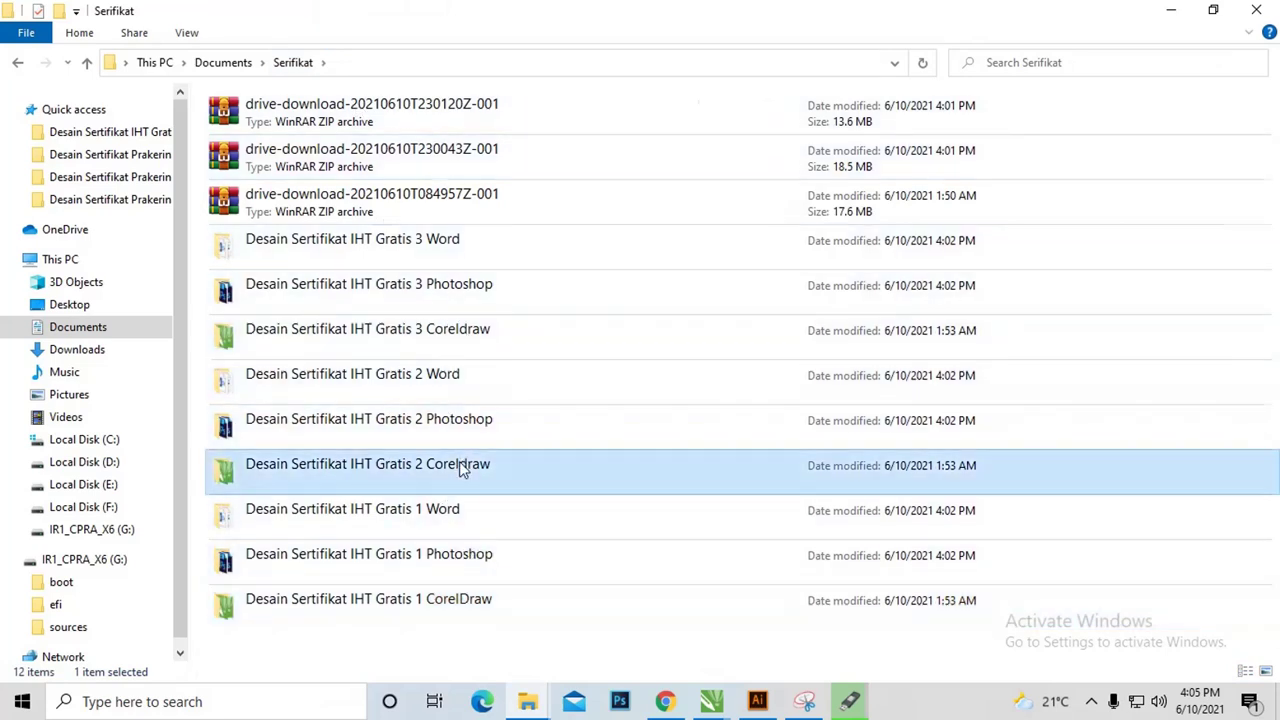
pyautogui.click(286, 167)
pyautogui.rightClick(435, 178)
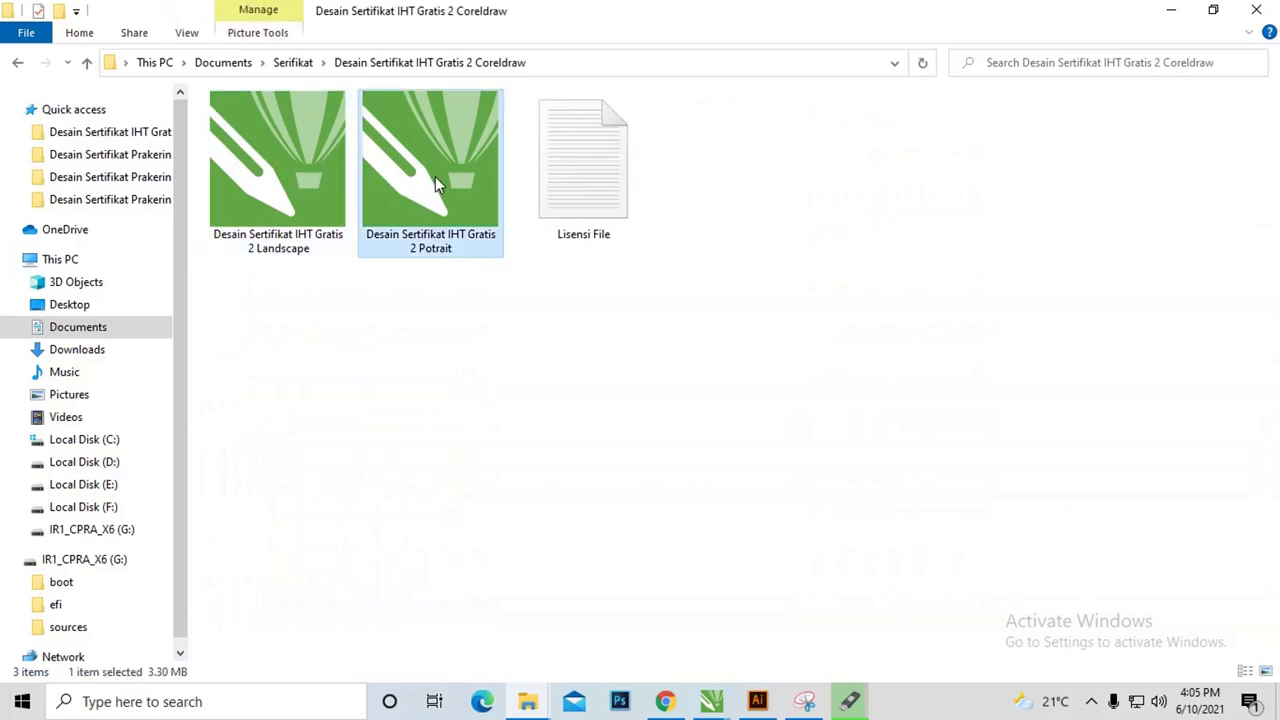
pyautogui.click(408, 288)
pyautogui.click(294, 203)
pyautogui.keyDown('ctrl'); pyautogui.click(408, 183); pyautogui.keyUp('ctrl')
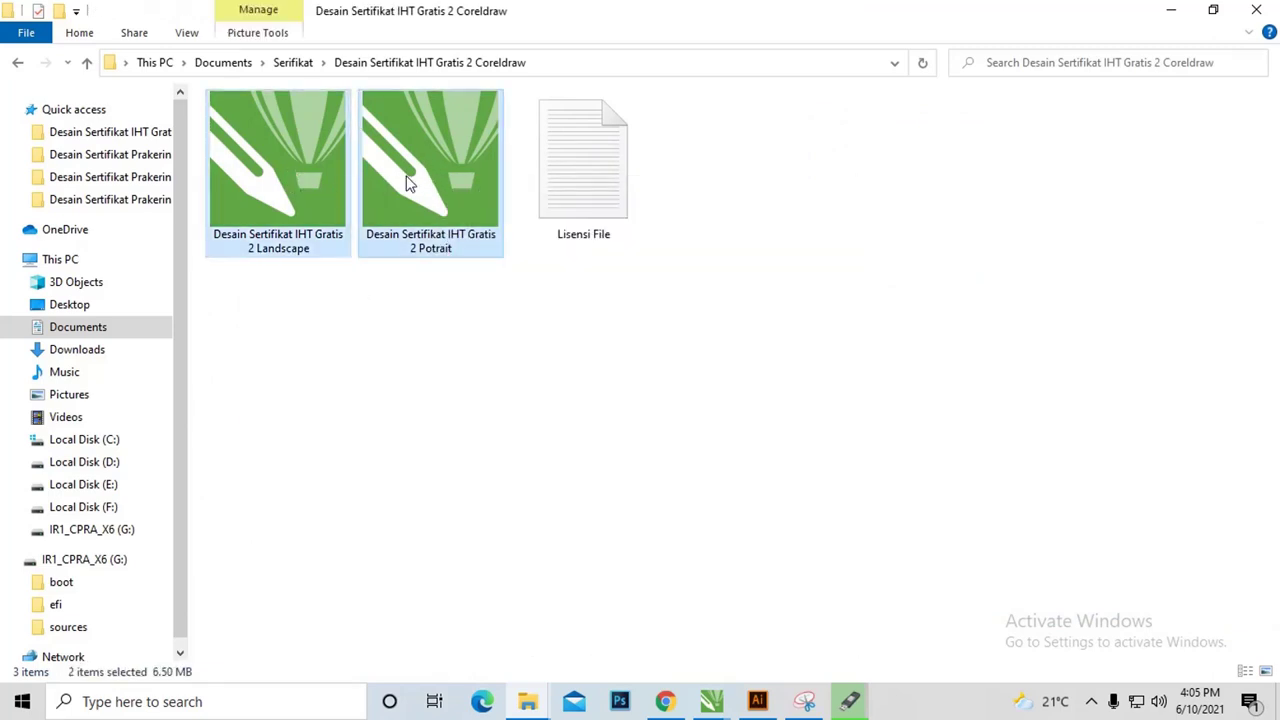
pyautogui.moveTo(408, 183)
pyautogui.mouseDown()
pyautogui.moveTo(532, 352)
pyautogui.moveTo(831, 87)
pyautogui.mouseUp()
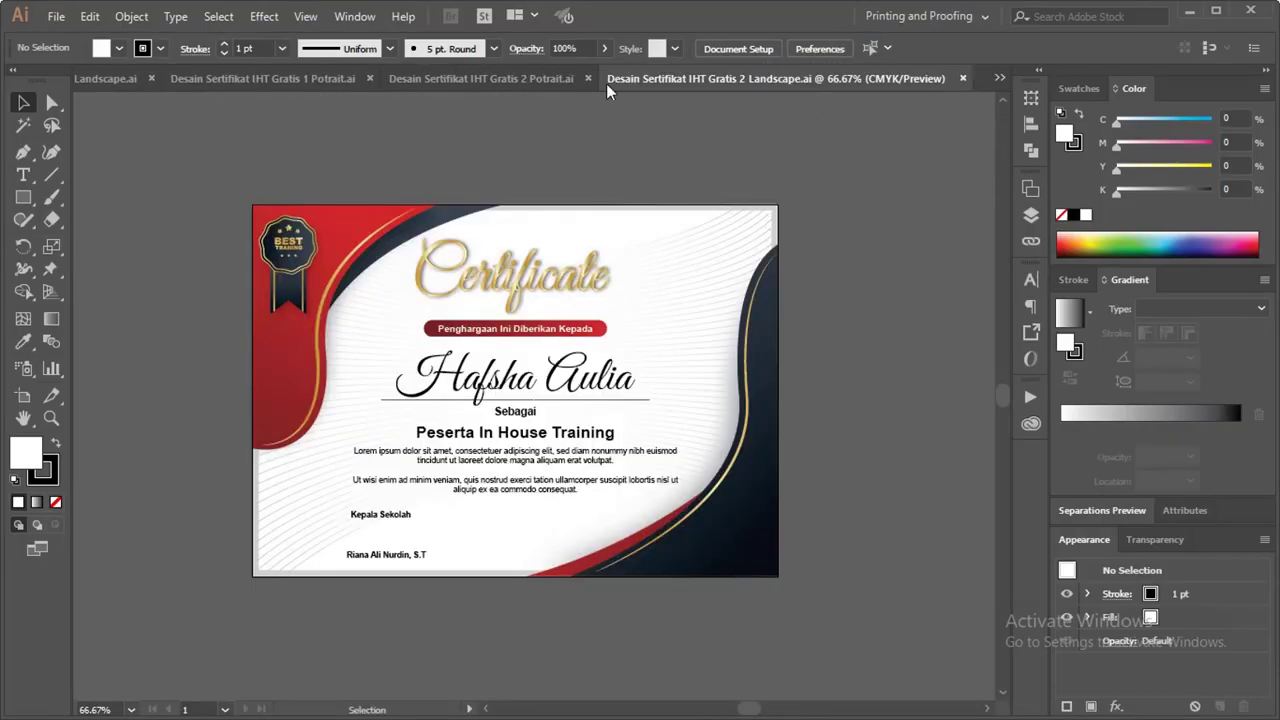
# Step: Fit the Gratis 2 portrait certificate in view, then open the Gratis 3 Coreldraw folder
pyautogui.click(543, 88)
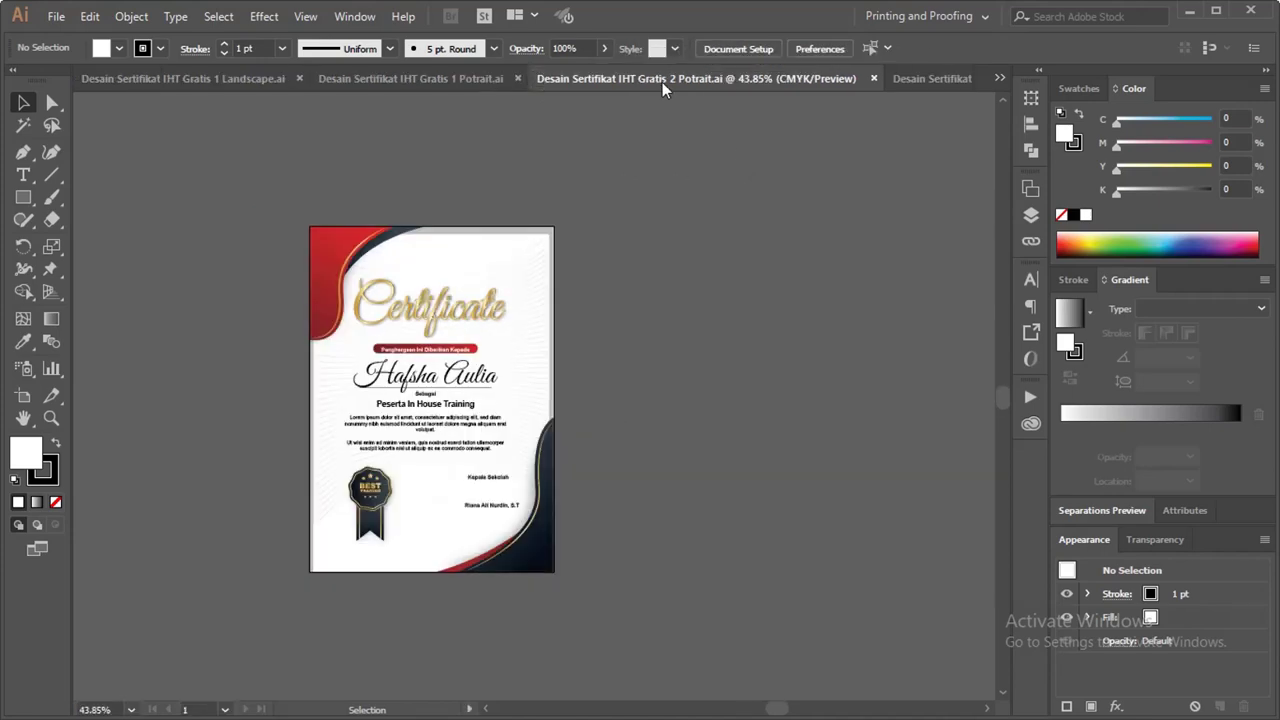
pyautogui.hotkey('ctrl', '0')
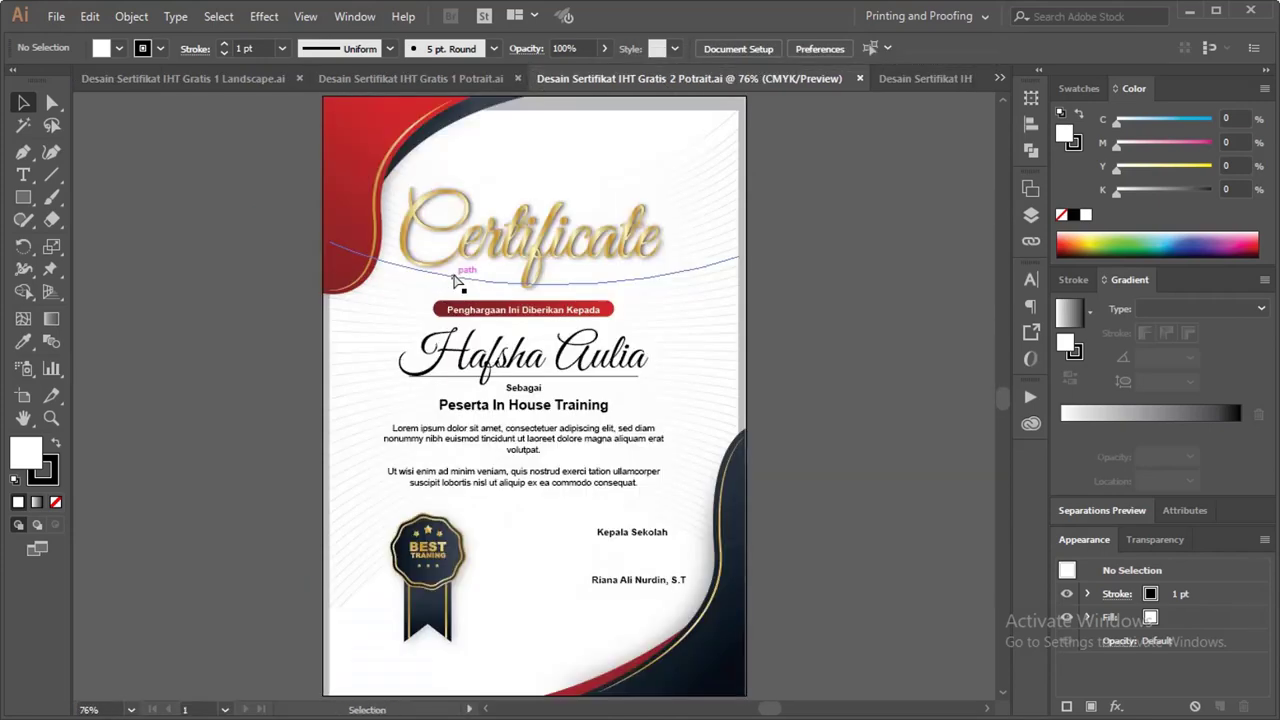
pyautogui.hotkey('alt', 'Tab')
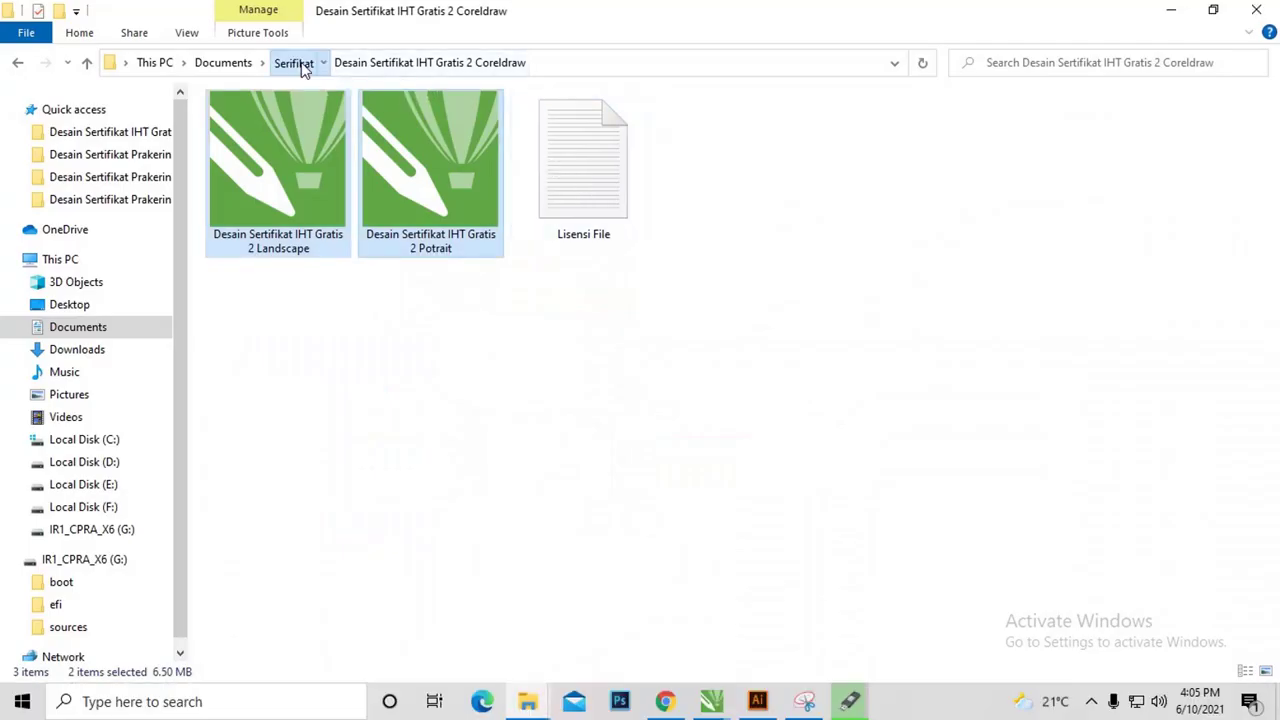
pyautogui.click(293, 62)
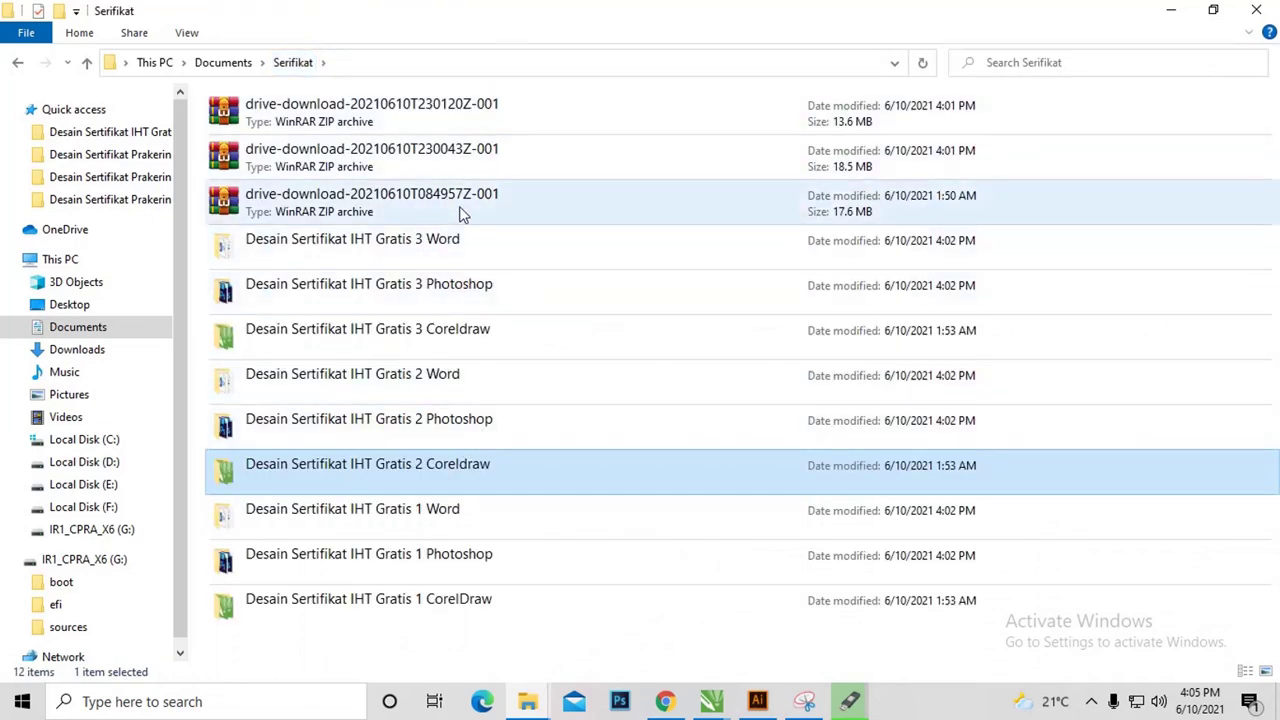
pyautogui.doubleClick(440, 330)
# Step: Drag both Gratis 3 AI files into Illustrator and pan across the red portrait design
pyautogui.click(375, 122)
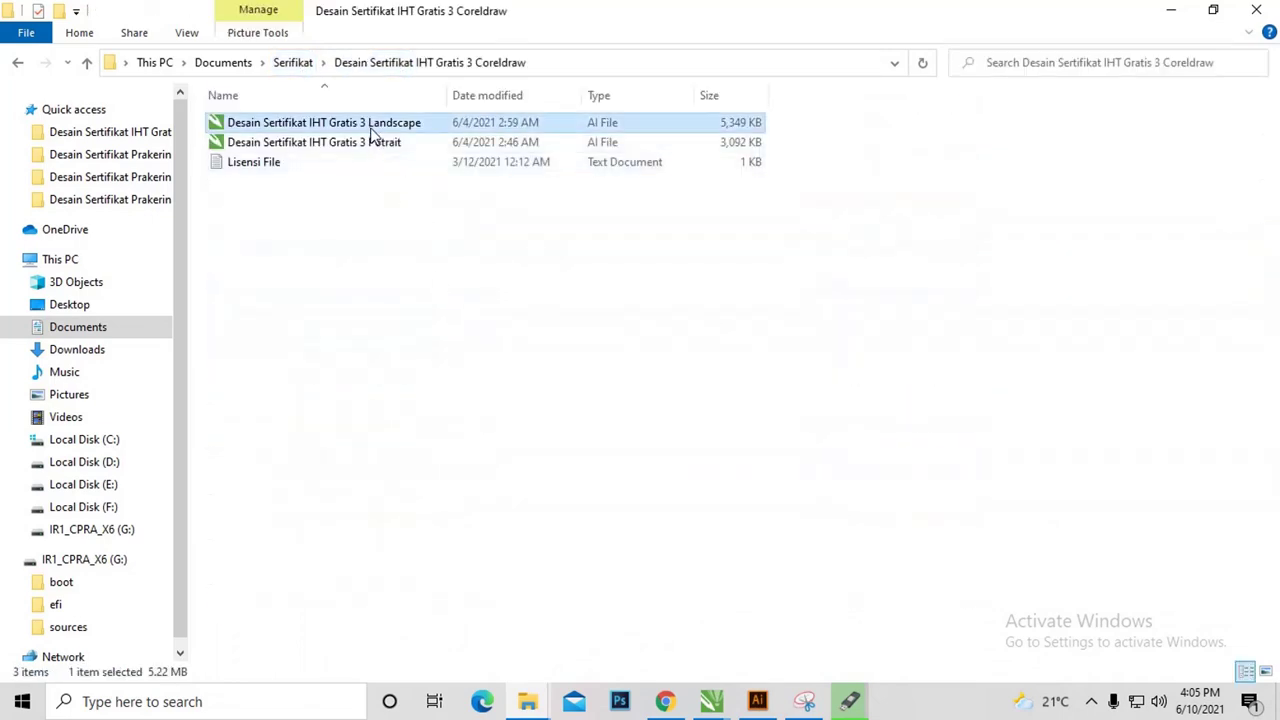
pyautogui.moveTo(371, 142)
pyautogui.mouseDown()
pyautogui.moveTo(732, 645)
pyautogui.moveTo(917, 163)
pyautogui.moveTo(920, 78)
pyautogui.mouseUp()
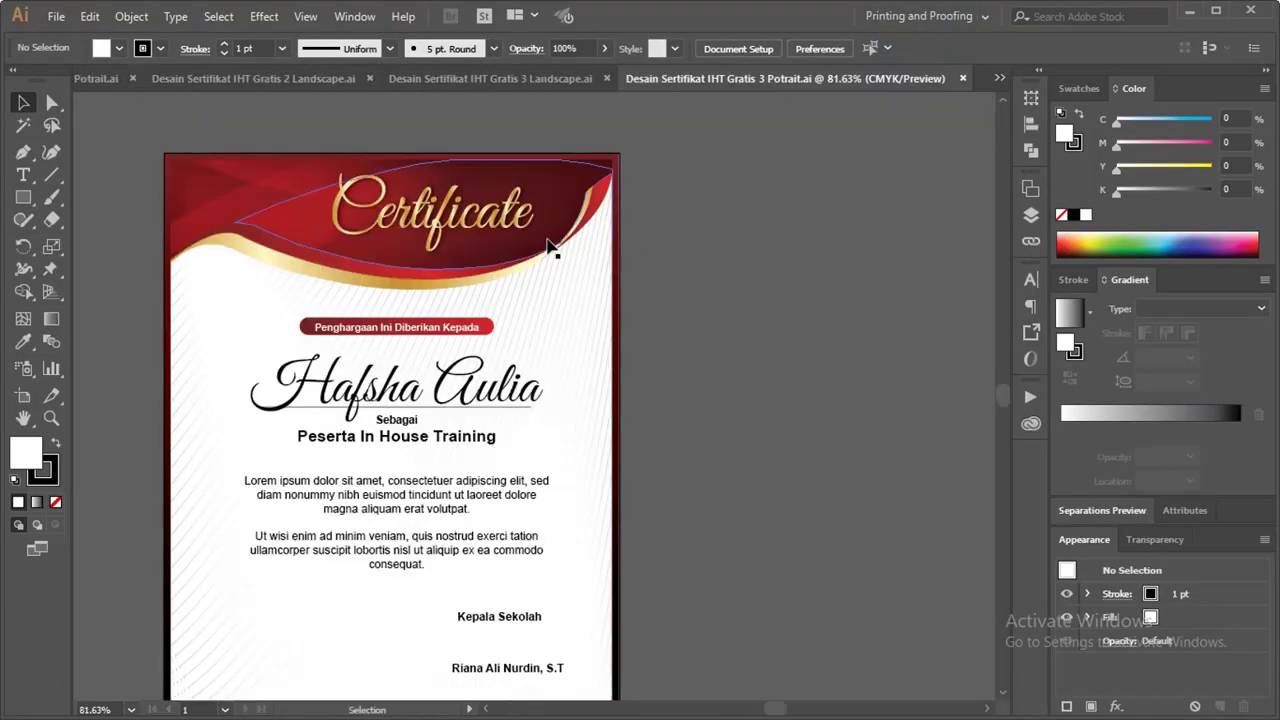
pyautogui.moveTo(457, 414)
pyautogui.mouseDown()
pyautogui.moveTo(545, 332)
pyautogui.moveTo(554, 267)
pyautogui.mouseUp()
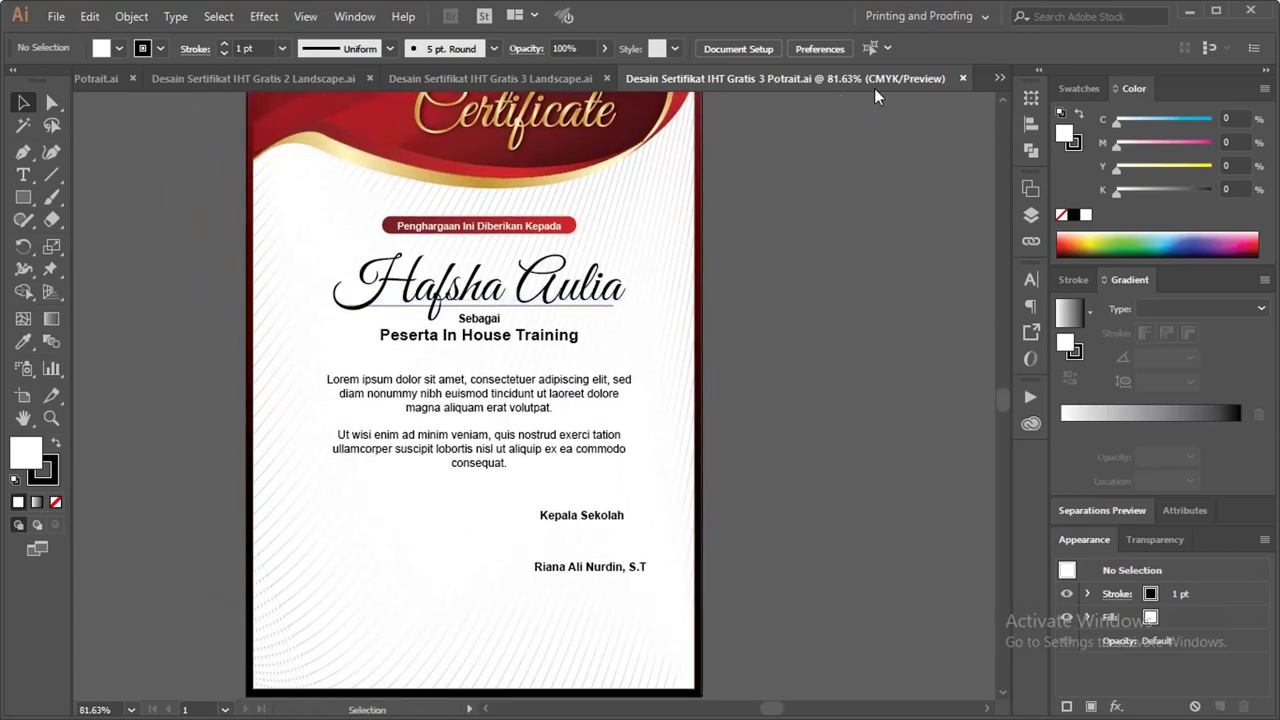
pyautogui.click(999, 77)
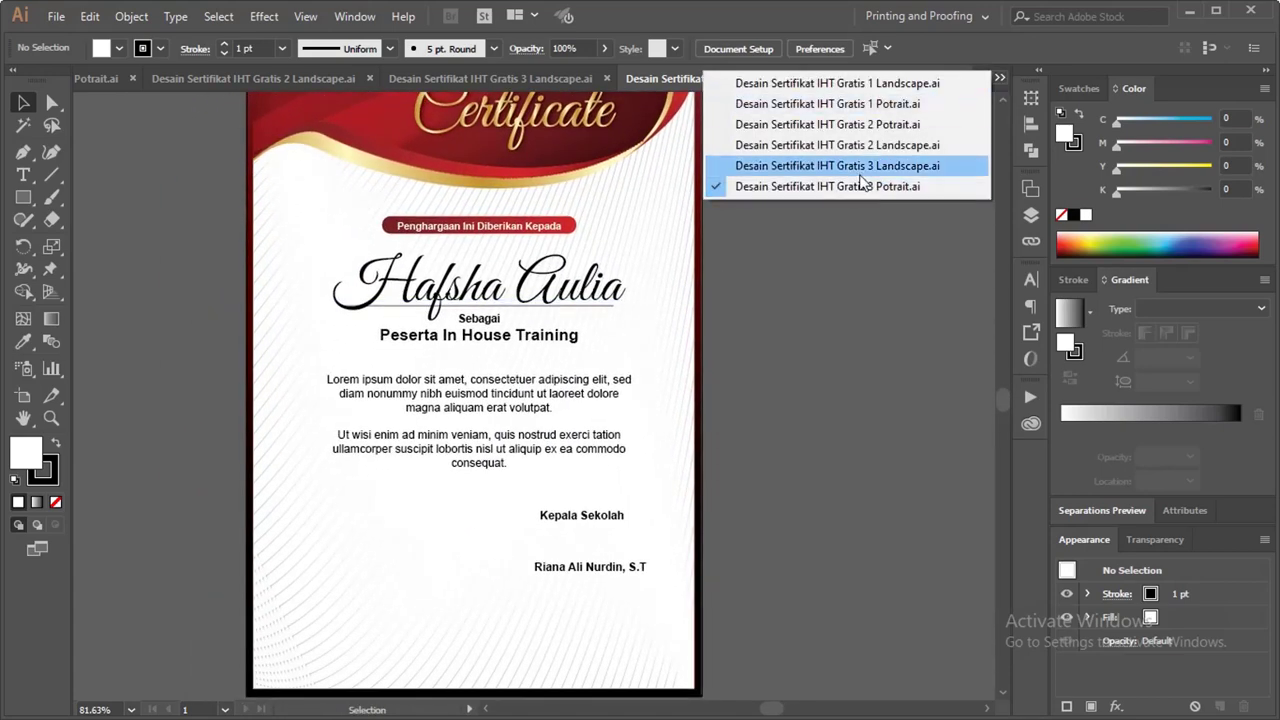
# Step: Bring Gratis 3 Landscape forward, fit its artboard, and select its grouped text
pyautogui.click(860, 166)
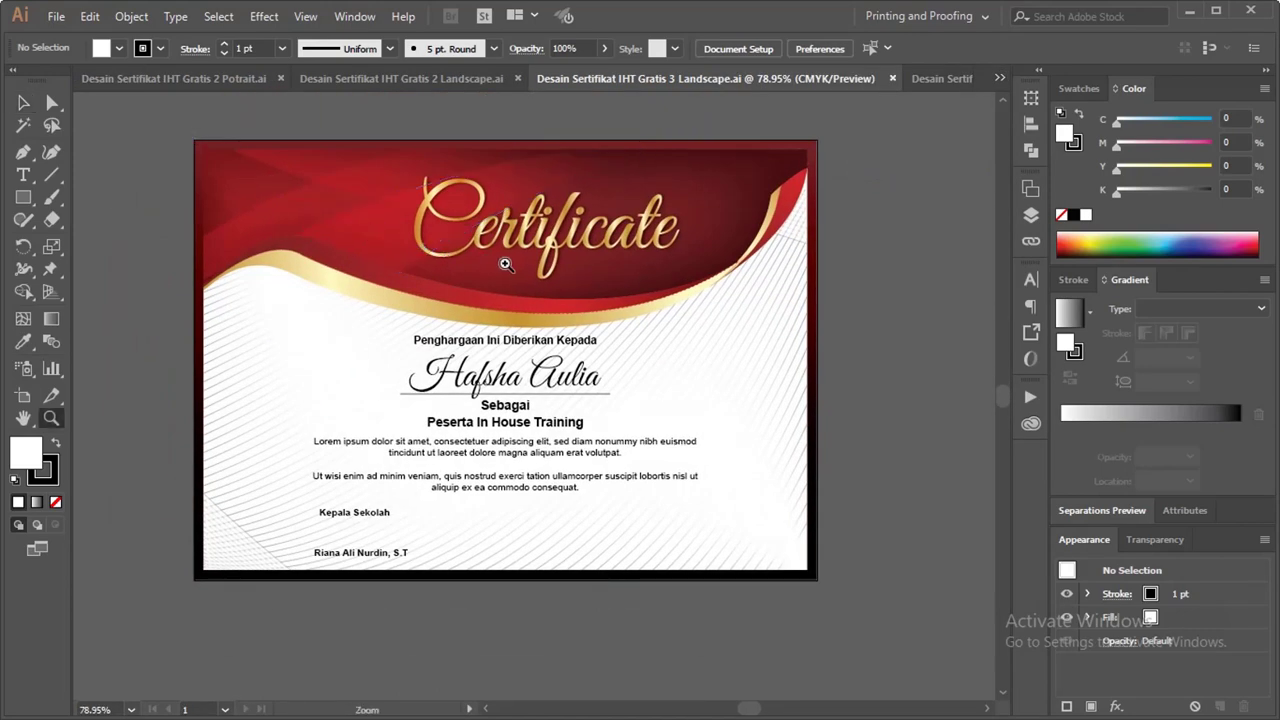
pyautogui.moveTo(515, 266); pyautogui.dragTo(505, 270)
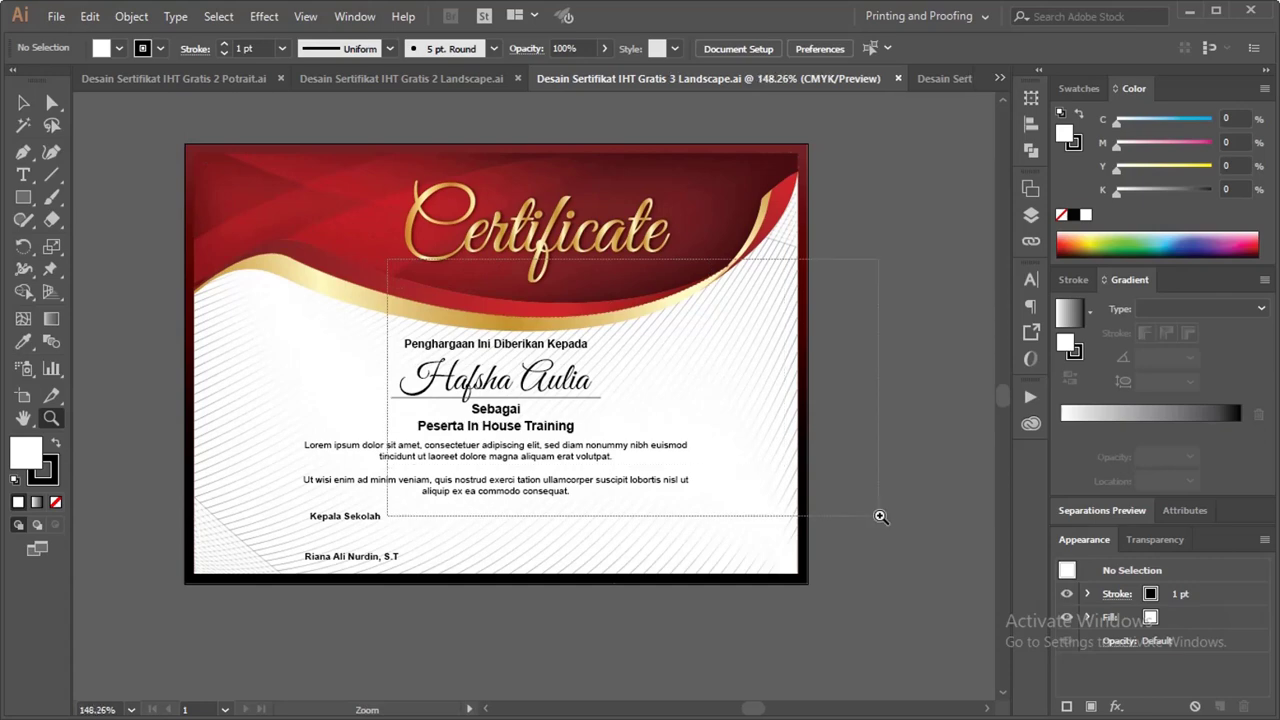
pyautogui.moveTo(420, 268); pyautogui.dragTo(881, 514)
pyautogui.hotkey('ctrl', '0')
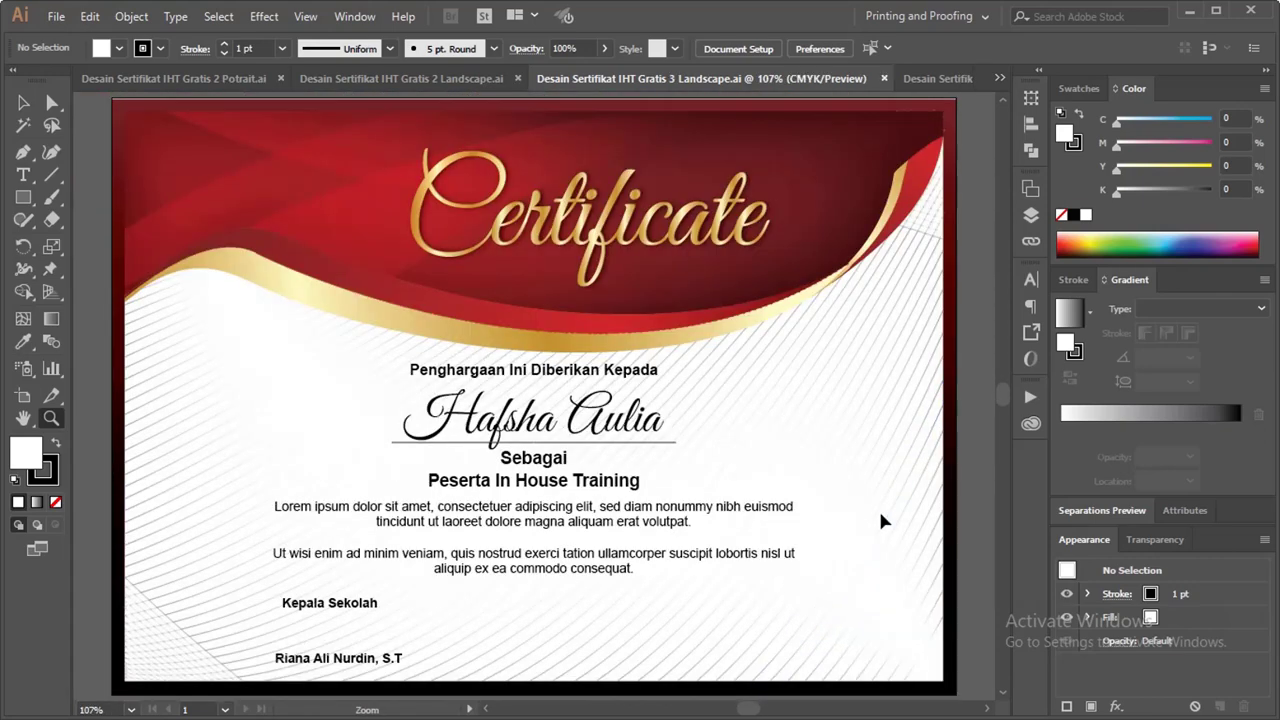
pyautogui.click(23, 102)
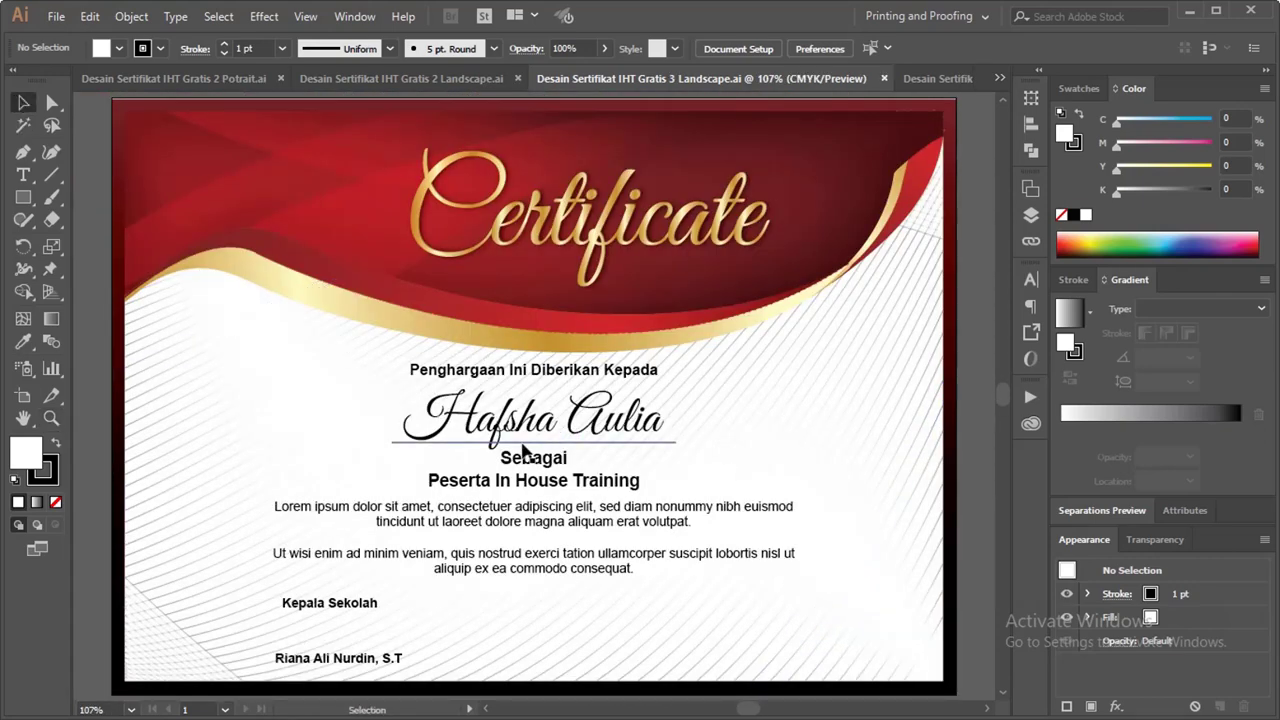
pyautogui.click(510, 425)
# Step: Ungroup the certificate text and confirm the recipient name uses the Great Vibes font
pyautogui.rightClick(510, 425)
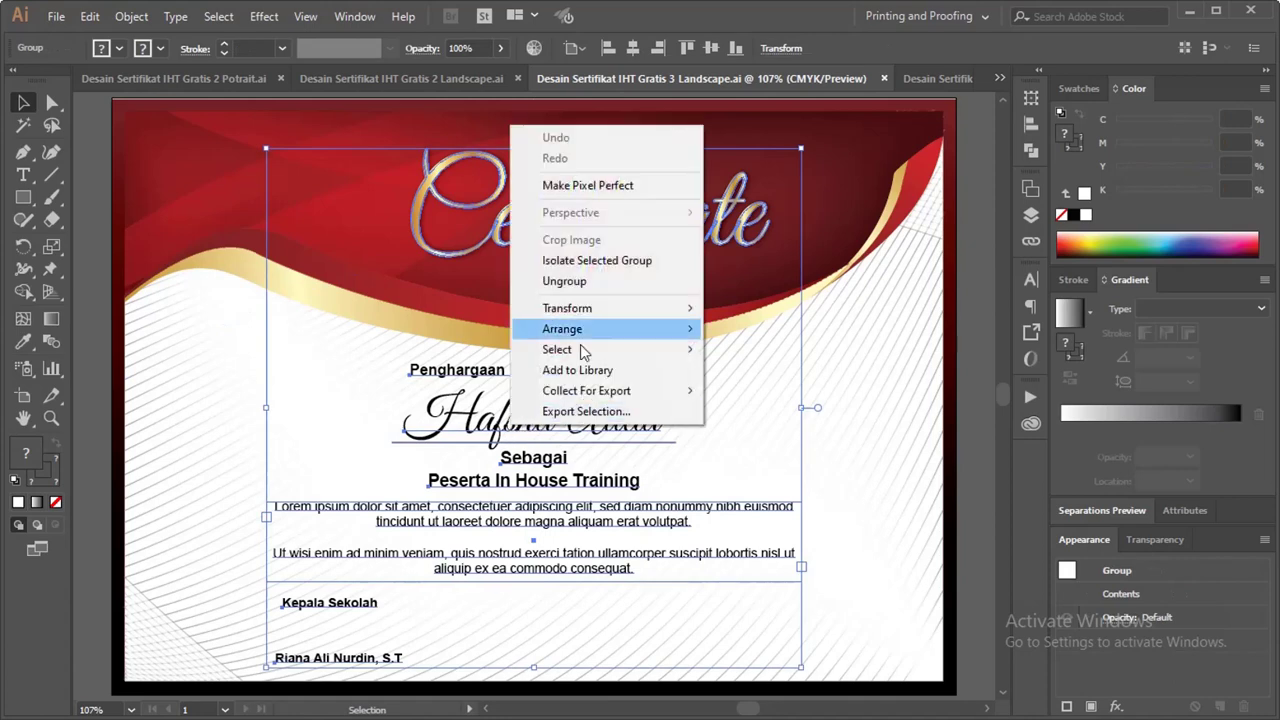
pyautogui.click(540, 281)
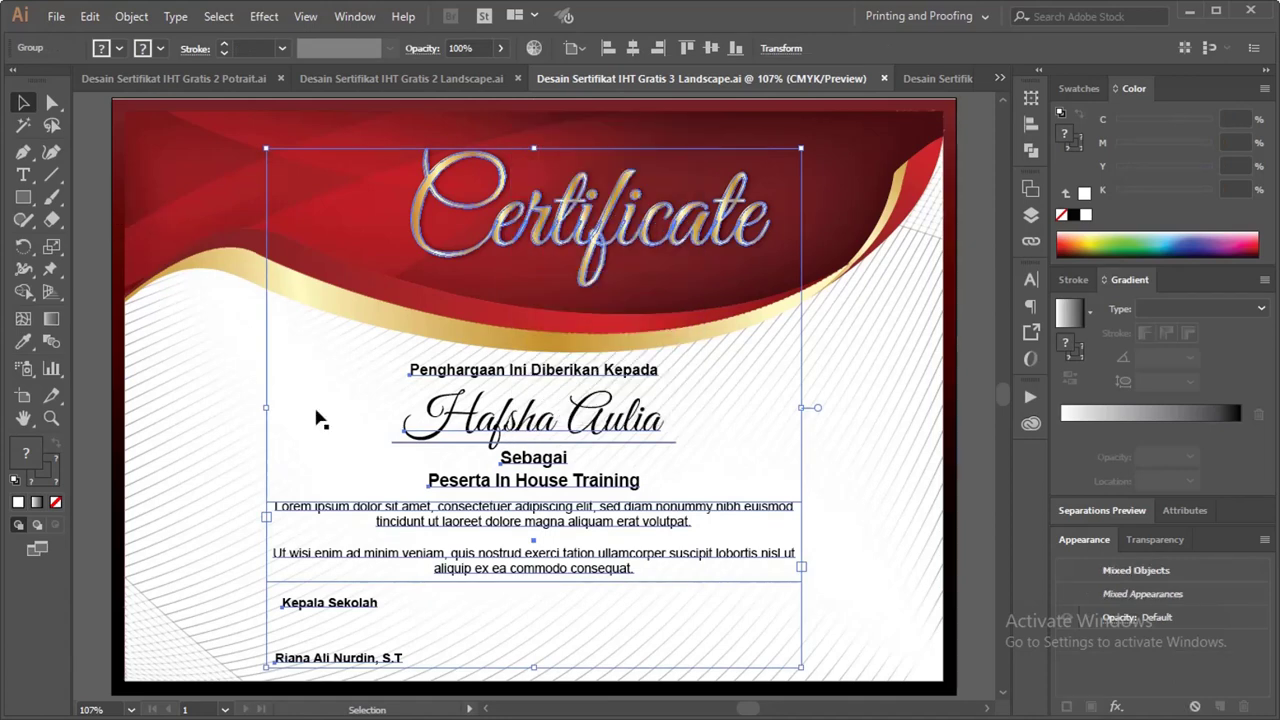
pyautogui.click(140, 366)
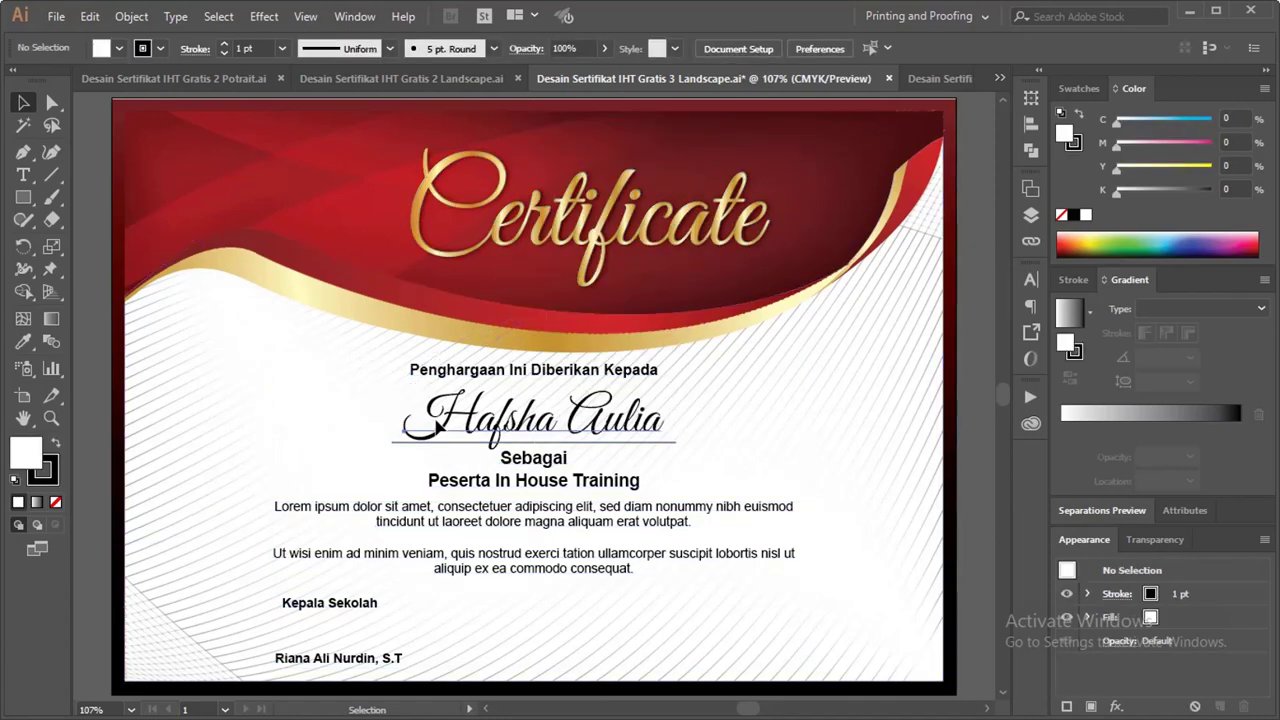
pyautogui.click(484, 435)
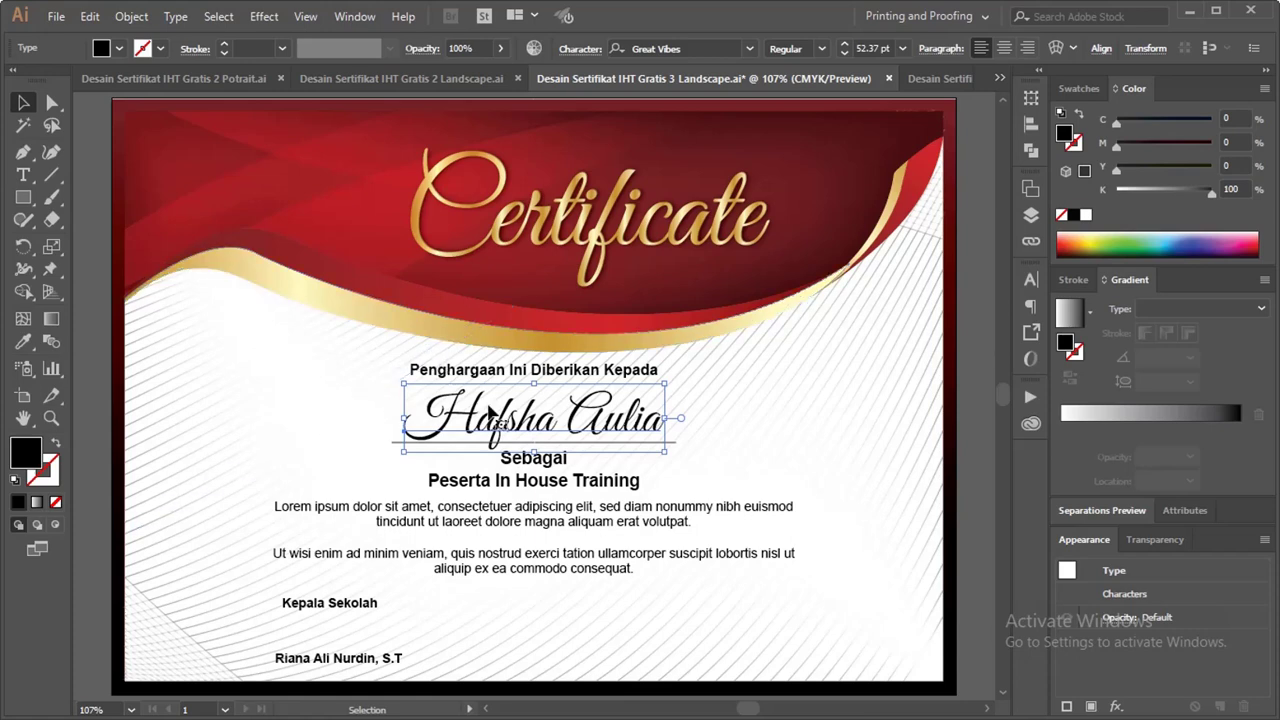
pyautogui.press('t')
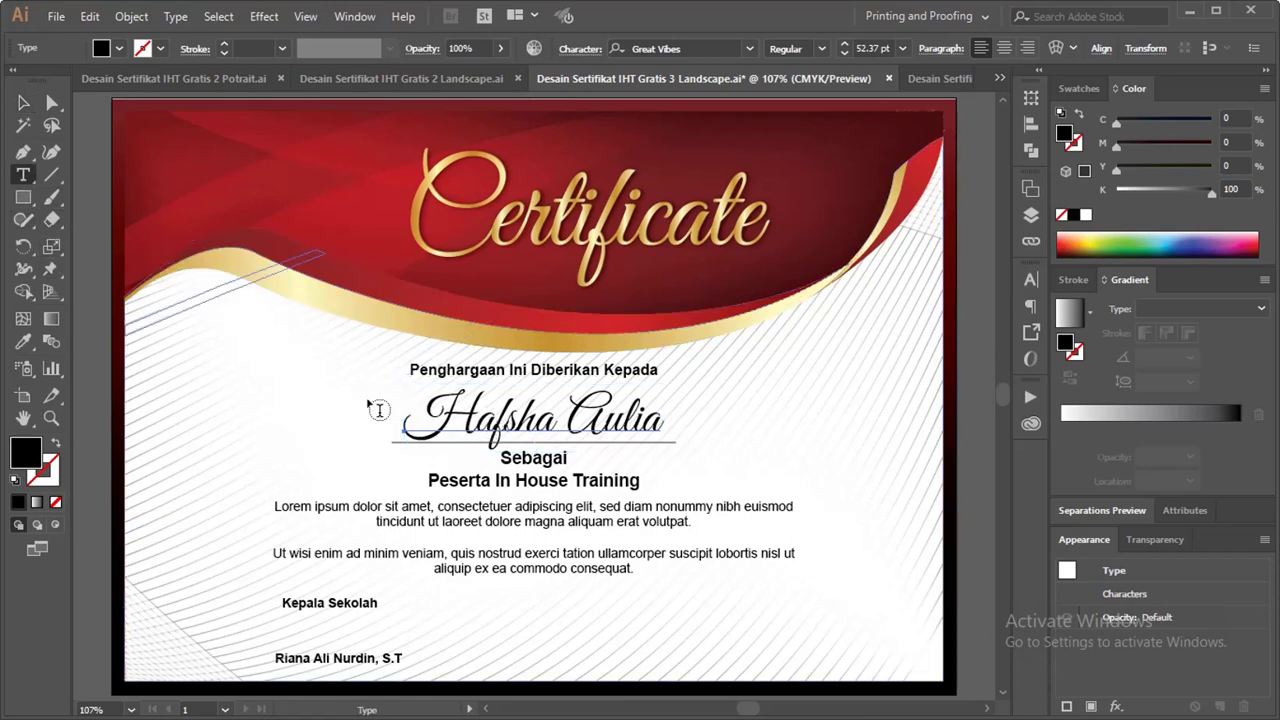
pyautogui.click(430, 418)
pyautogui.hotkey('ctrl', 'a')
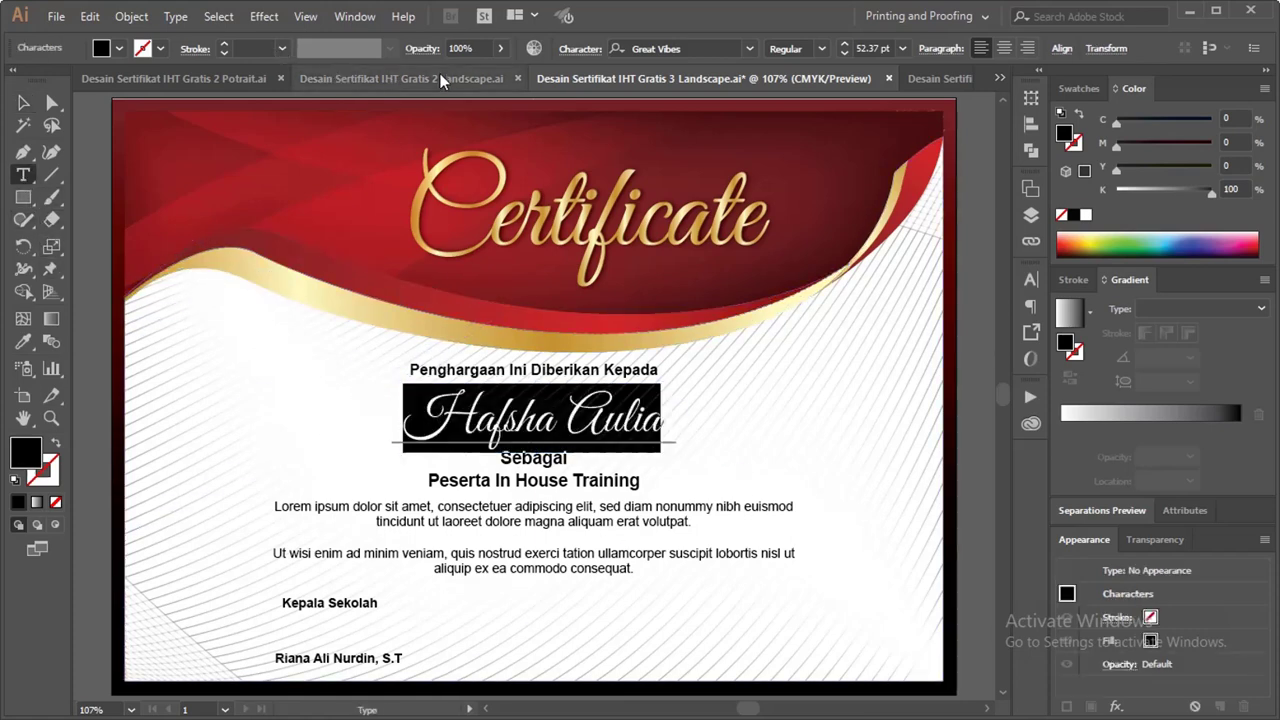
pyautogui.click(701, 47)
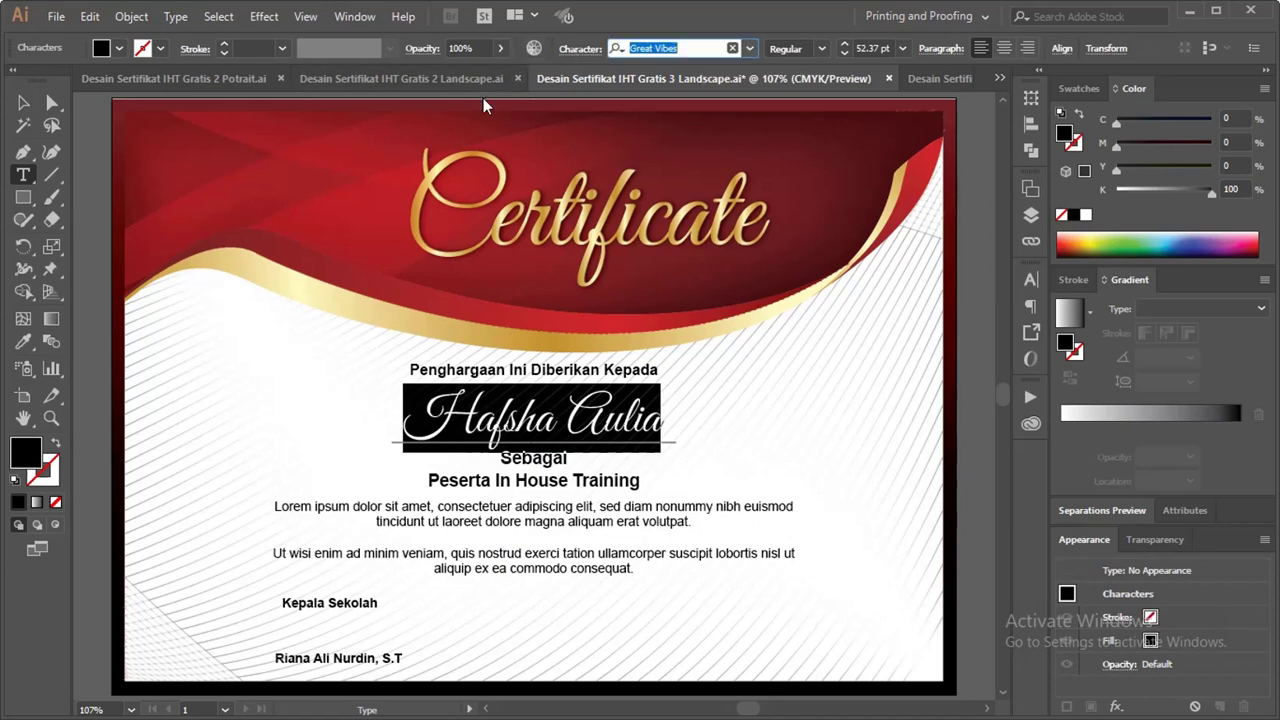
# Step: Select the Lorem ipsum paragraph, then zoom in on the gold Certificate title
pyautogui.click(30, 101)
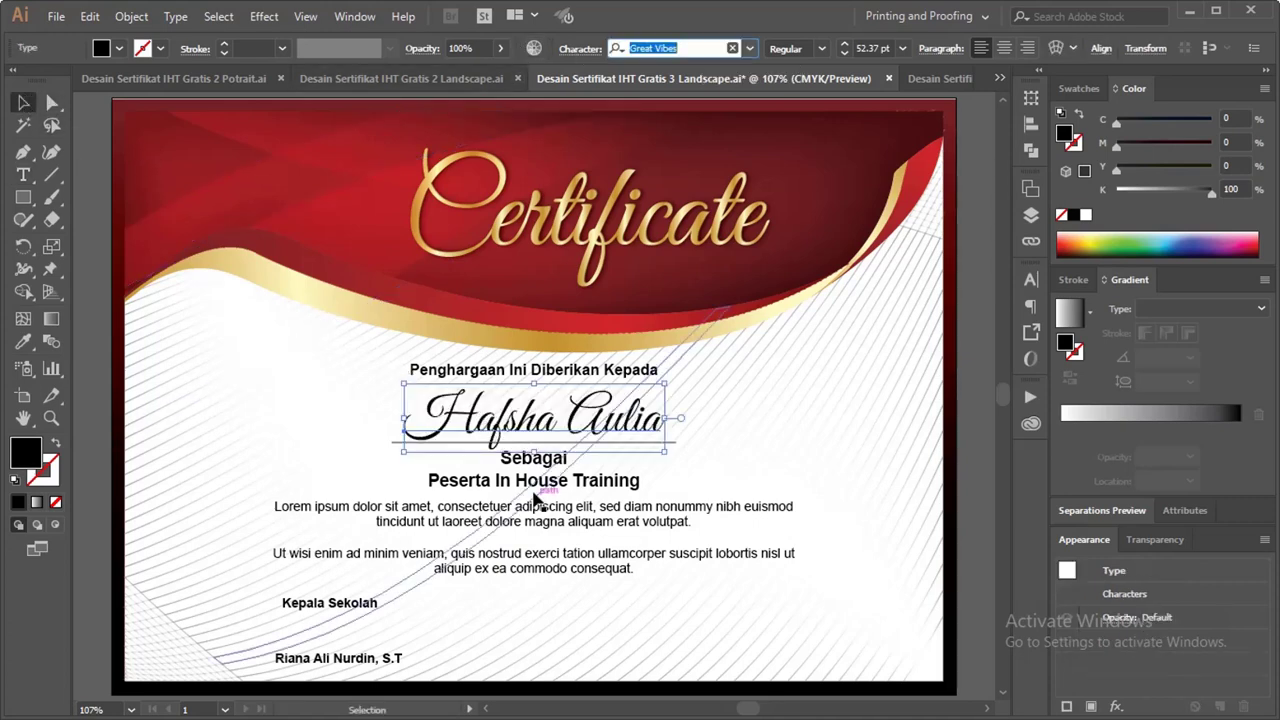
pyautogui.click(400, 521)
pyautogui.moveTo(682, 517); pyautogui.dragTo(690, 451)
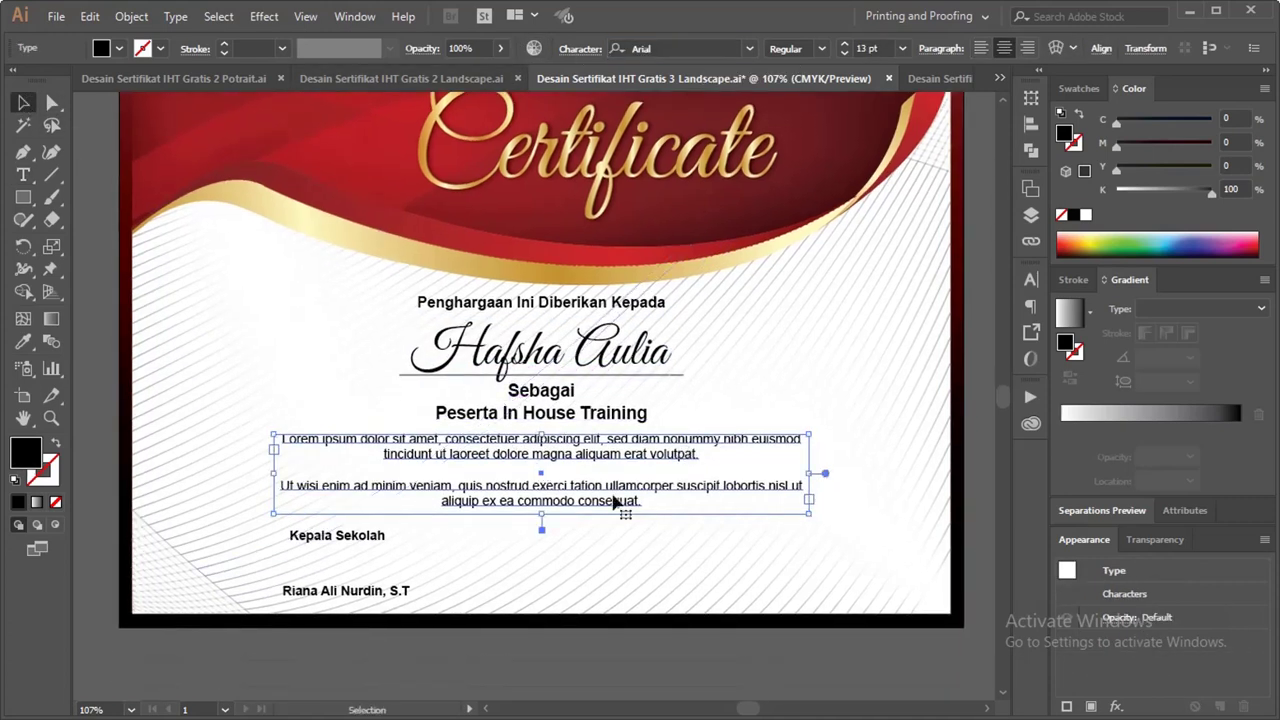
pyautogui.moveTo(616, 287); pyautogui.dragTo(588, 355)
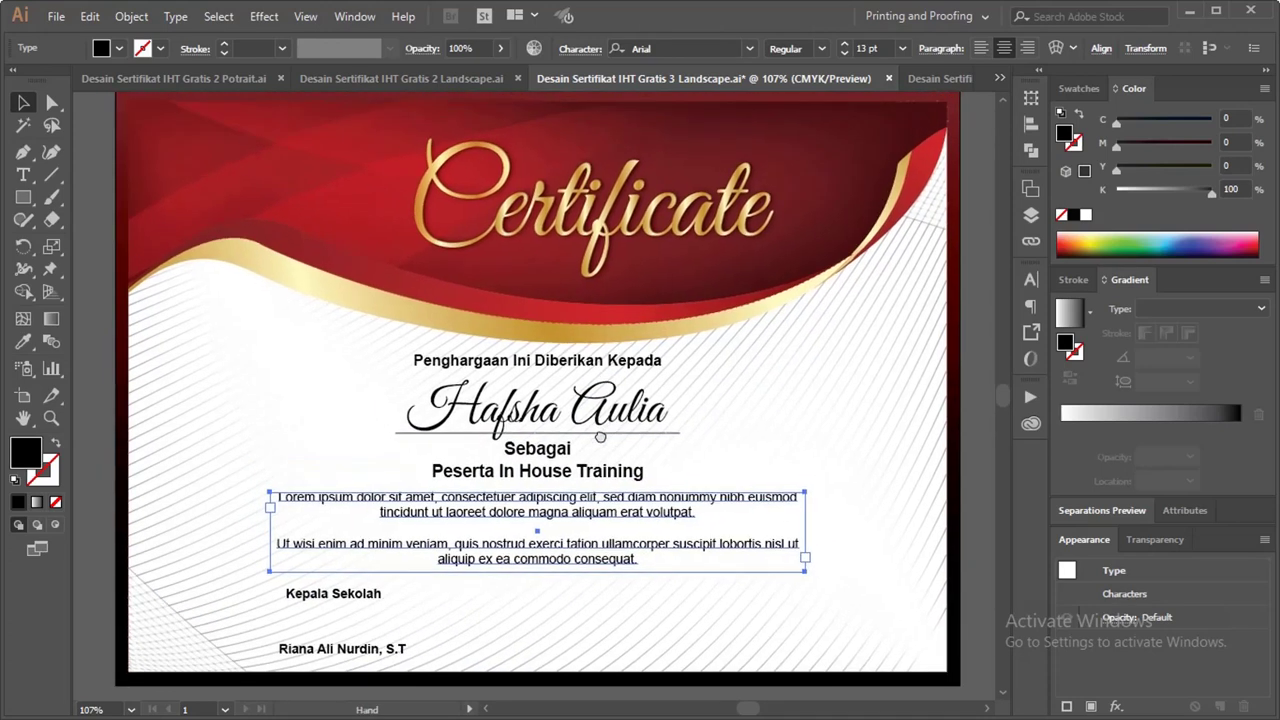
pyautogui.click(578, 240)
pyautogui.press('z')
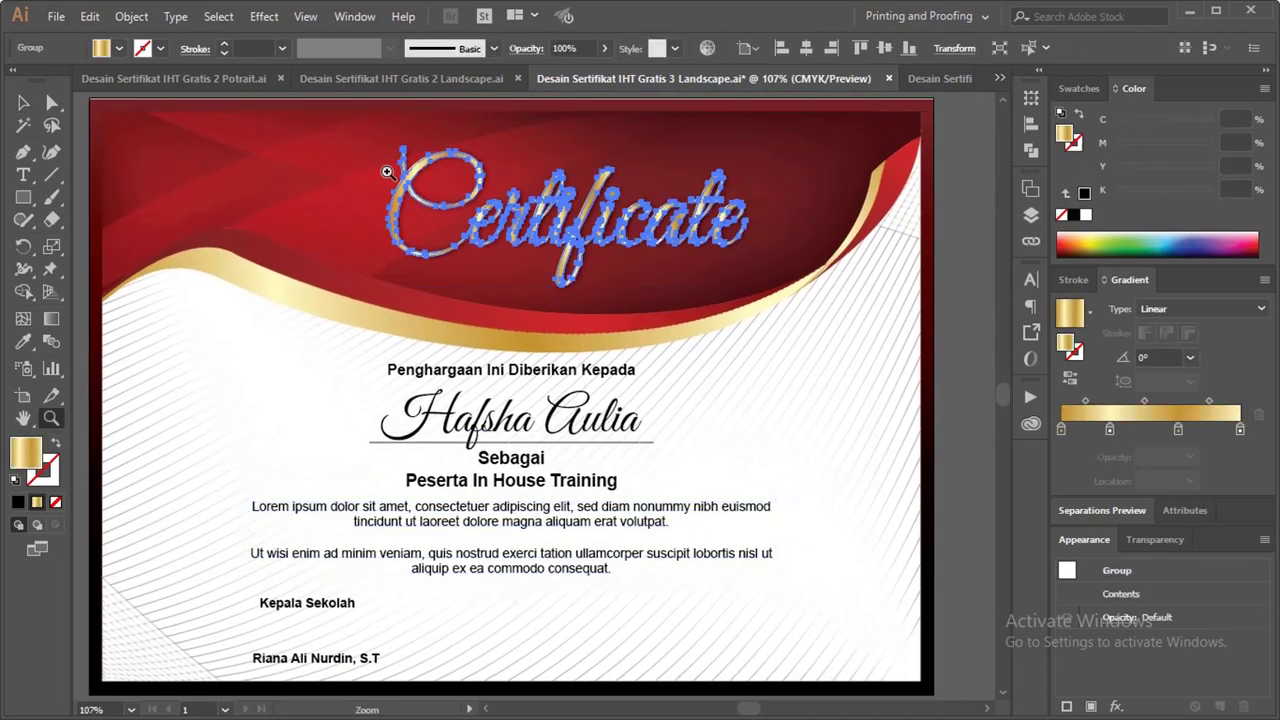
pyautogui.moveTo(318, 133)
pyautogui.mouseDown()
pyautogui.moveTo(622, 203)
pyautogui.moveTo(909, 366)
pyautogui.mouseUp()
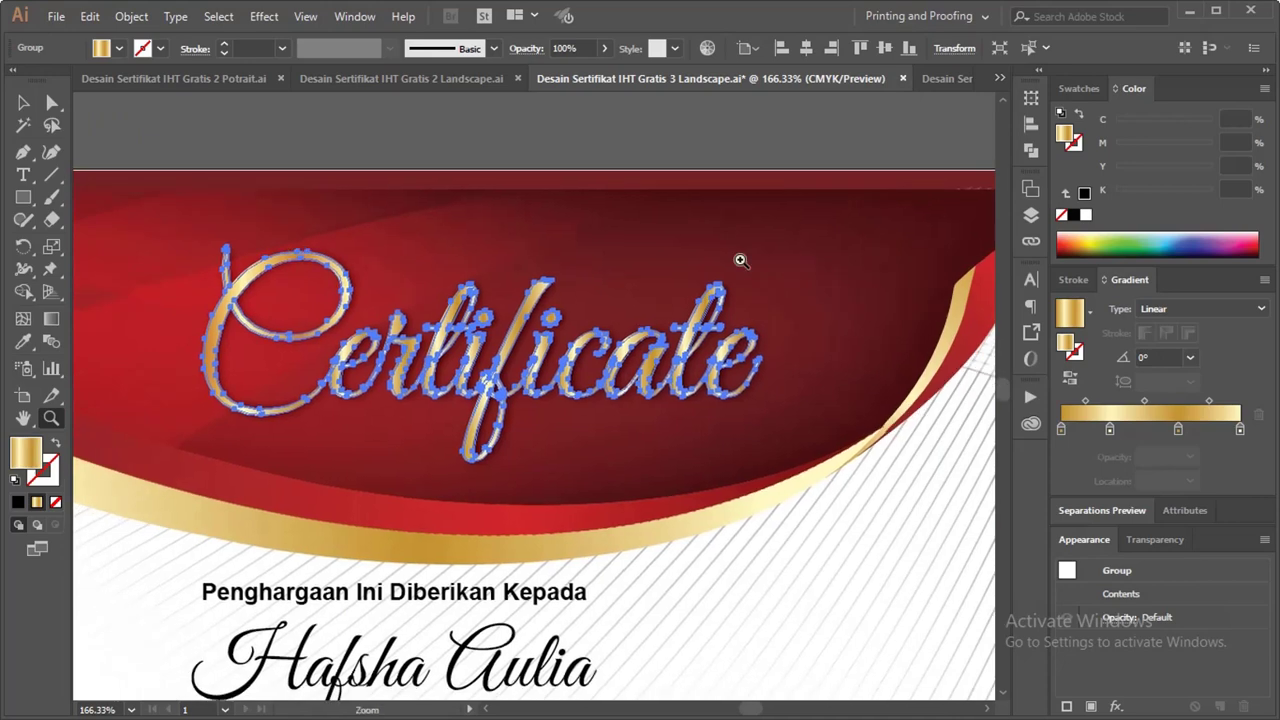
# Step: Inspect the red gradient shape and title anchor points, then switch to Gratis 2 Landscape
pyautogui.click(23, 102)
pyautogui.click(408, 165)
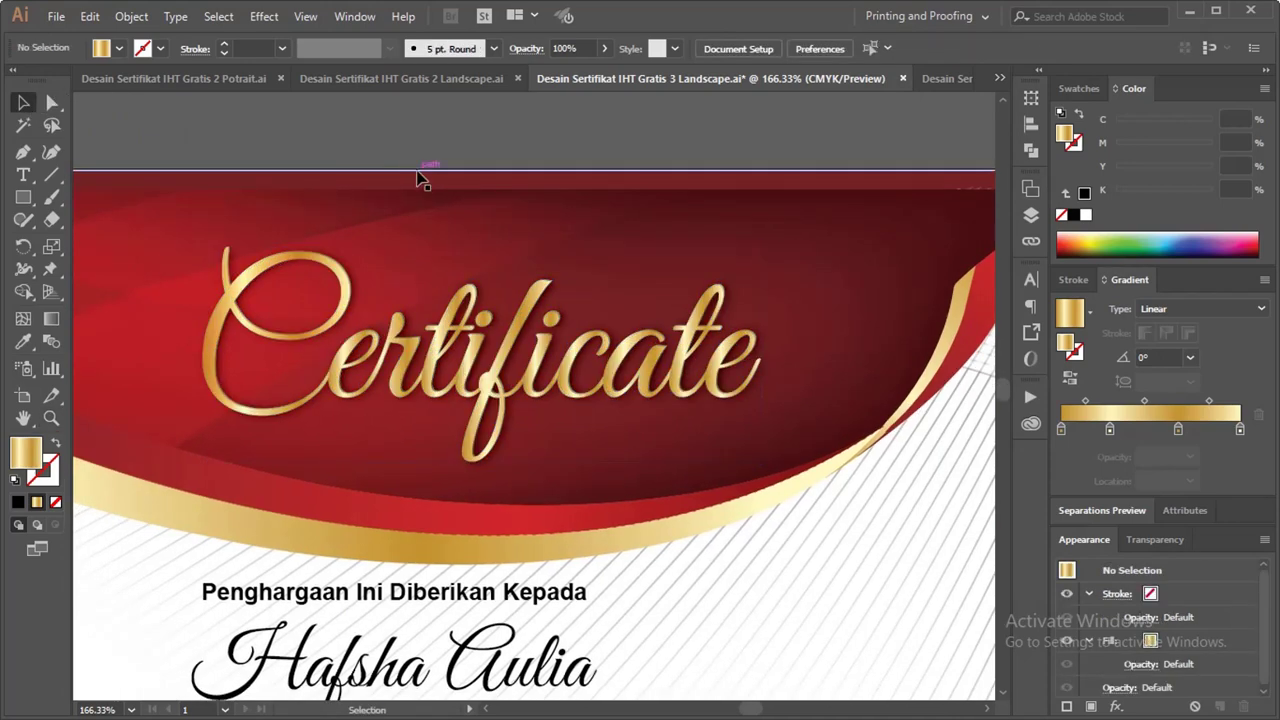
pyautogui.click(294, 240)
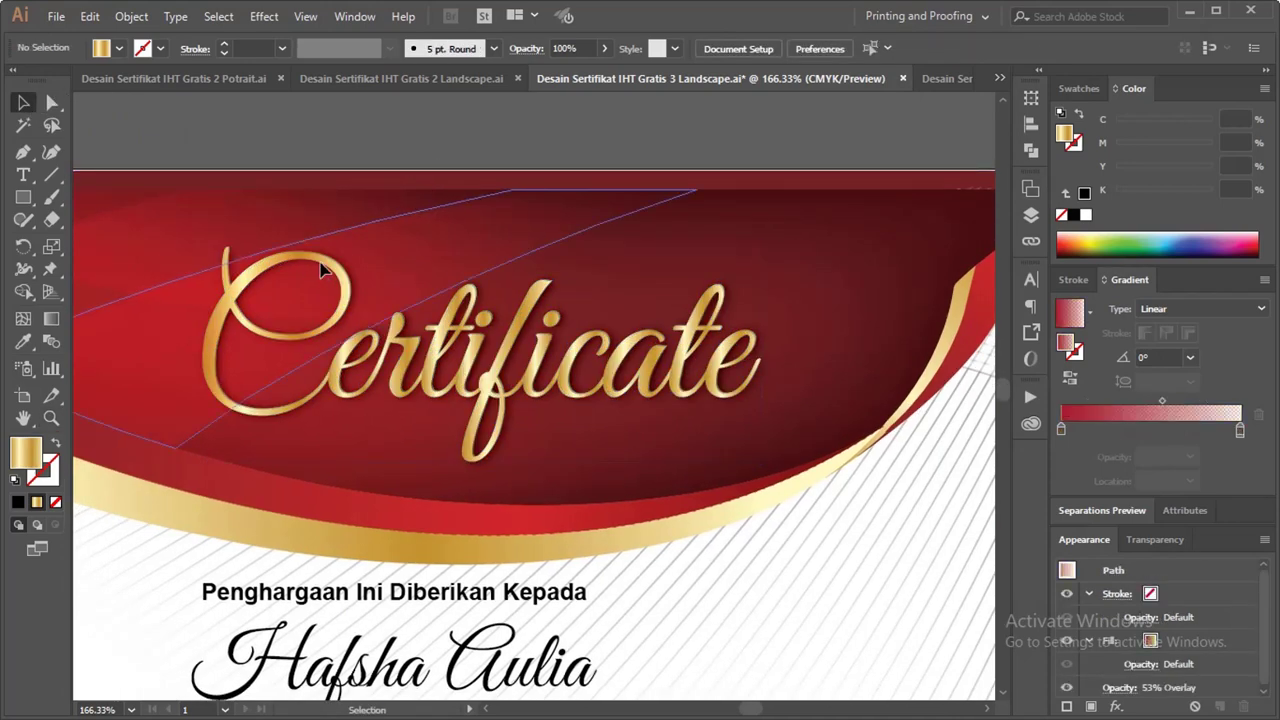
pyautogui.click(505, 357)
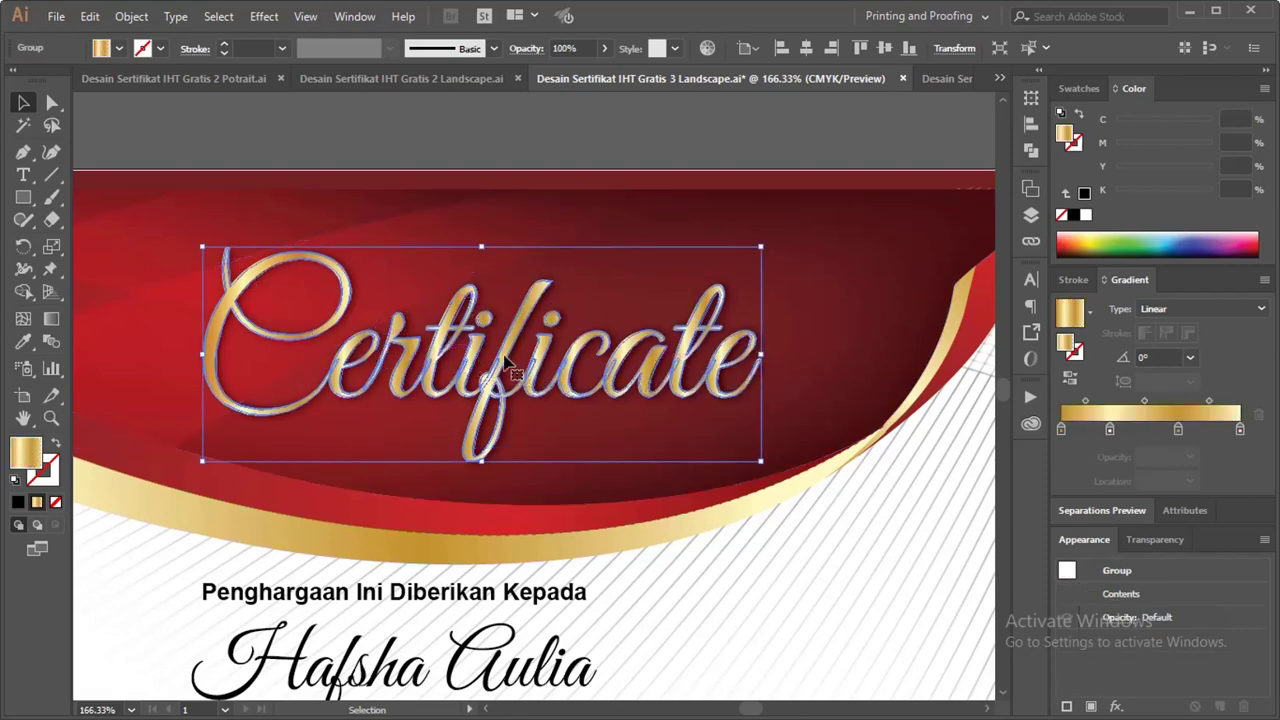
pyautogui.scroll(-2, 490, 330)
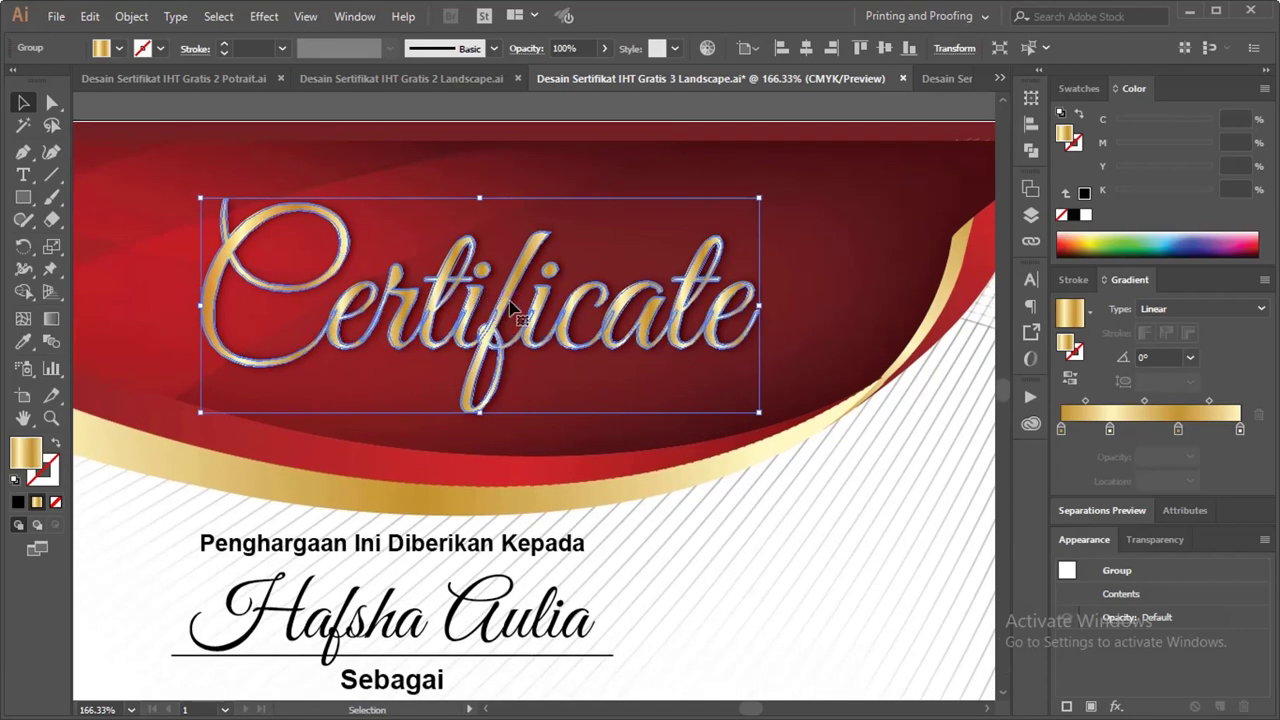
pyautogui.moveTo(510, 308)
pyautogui.mouseDown()
pyautogui.moveTo(500, 272)
pyautogui.moveTo(522, 308)
pyautogui.mouseUp()
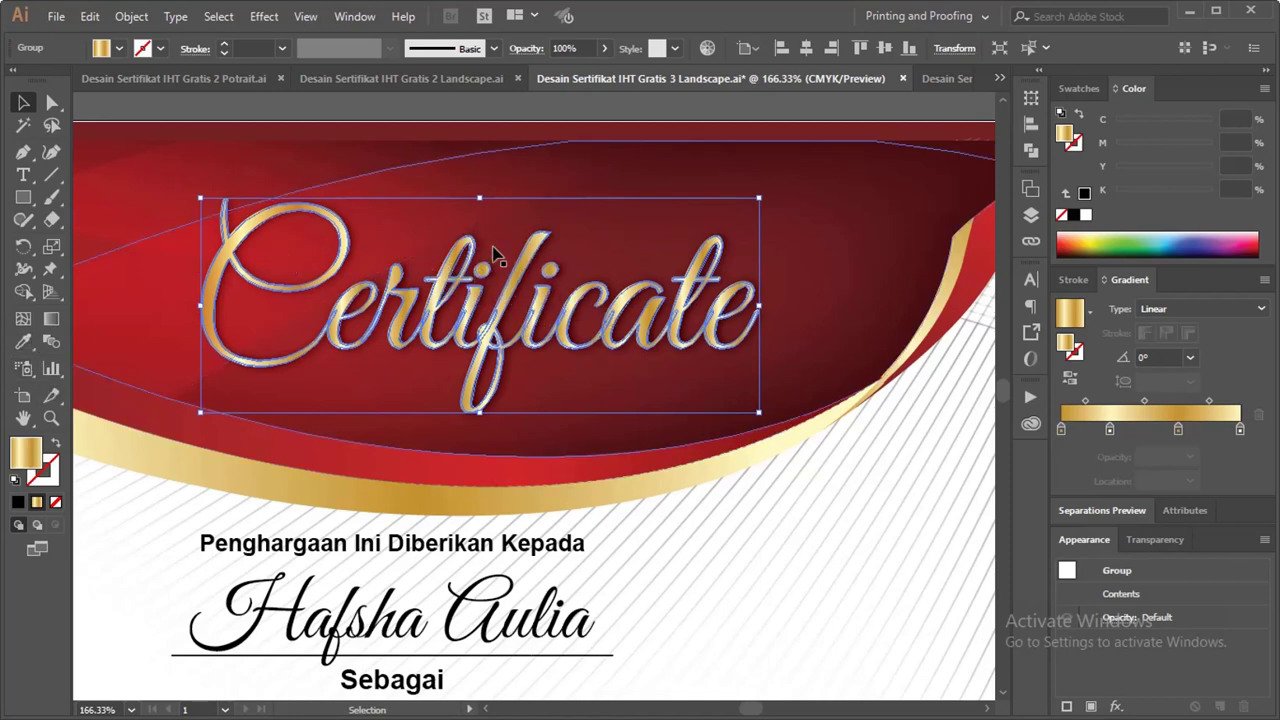
pyautogui.press('a')
pyautogui.hotkey('ctrl', '1')
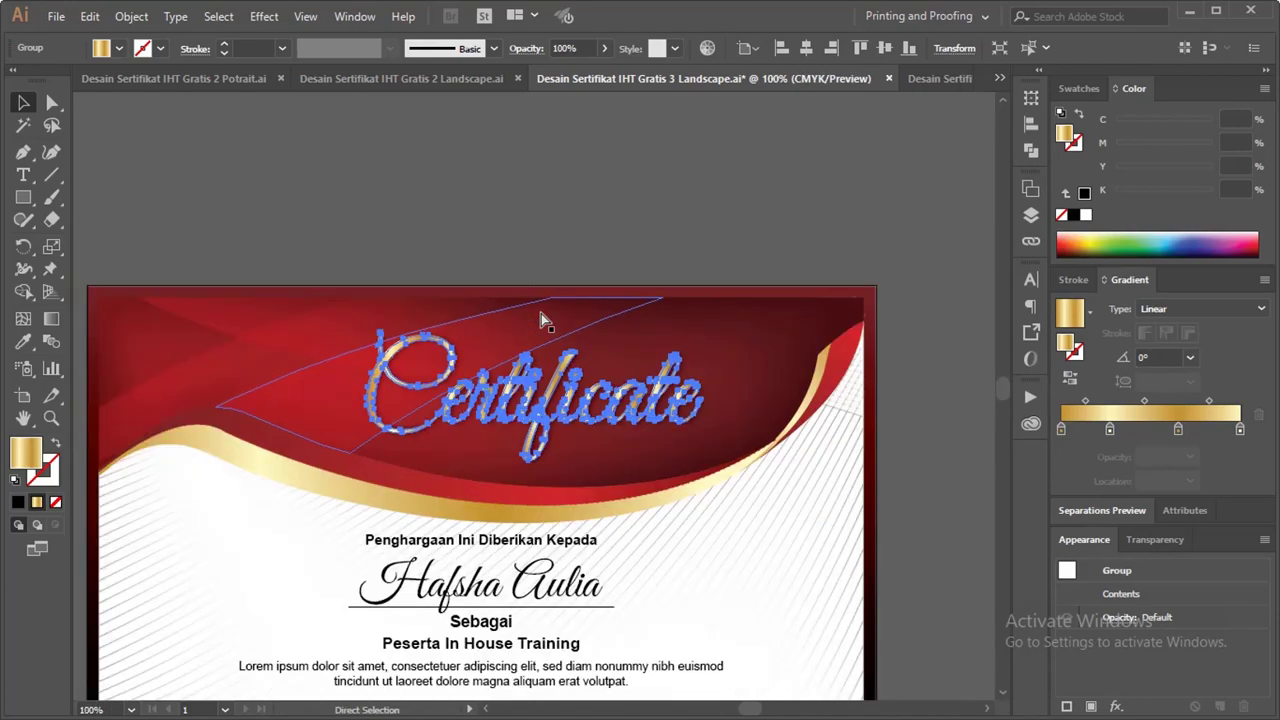
pyautogui.press('v')
pyautogui.click(462, 78)
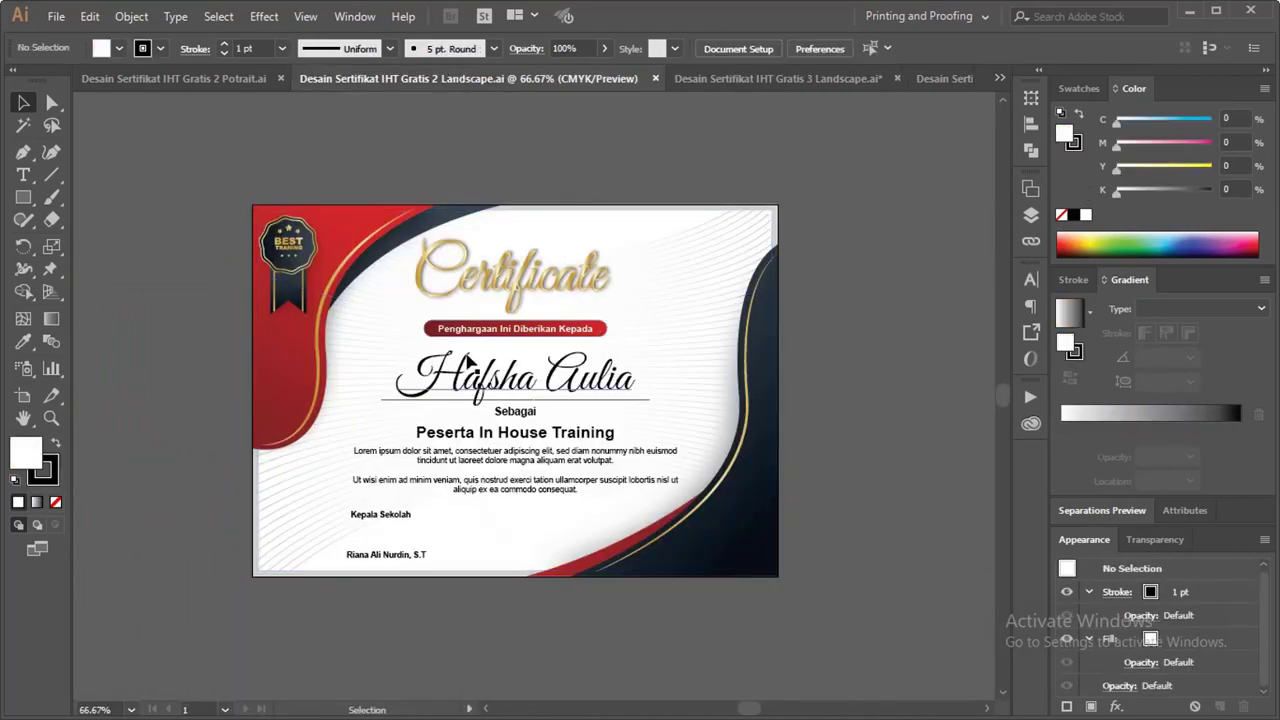
pyautogui.press('z')
pyautogui.moveTo(221, 181); pyautogui.dragTo(519, 348)
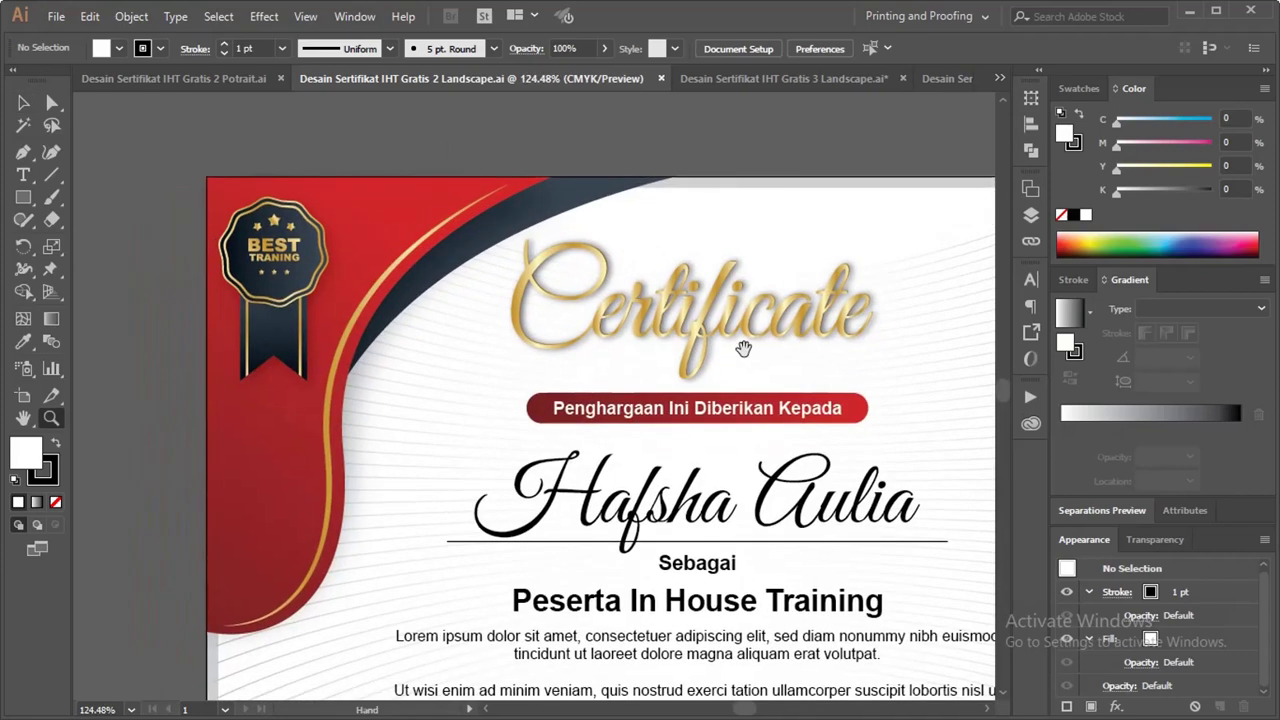
pyautogui.press('v')
pyautogui.moveTo(226, 212); pyautogui.dragTo(305, 234)
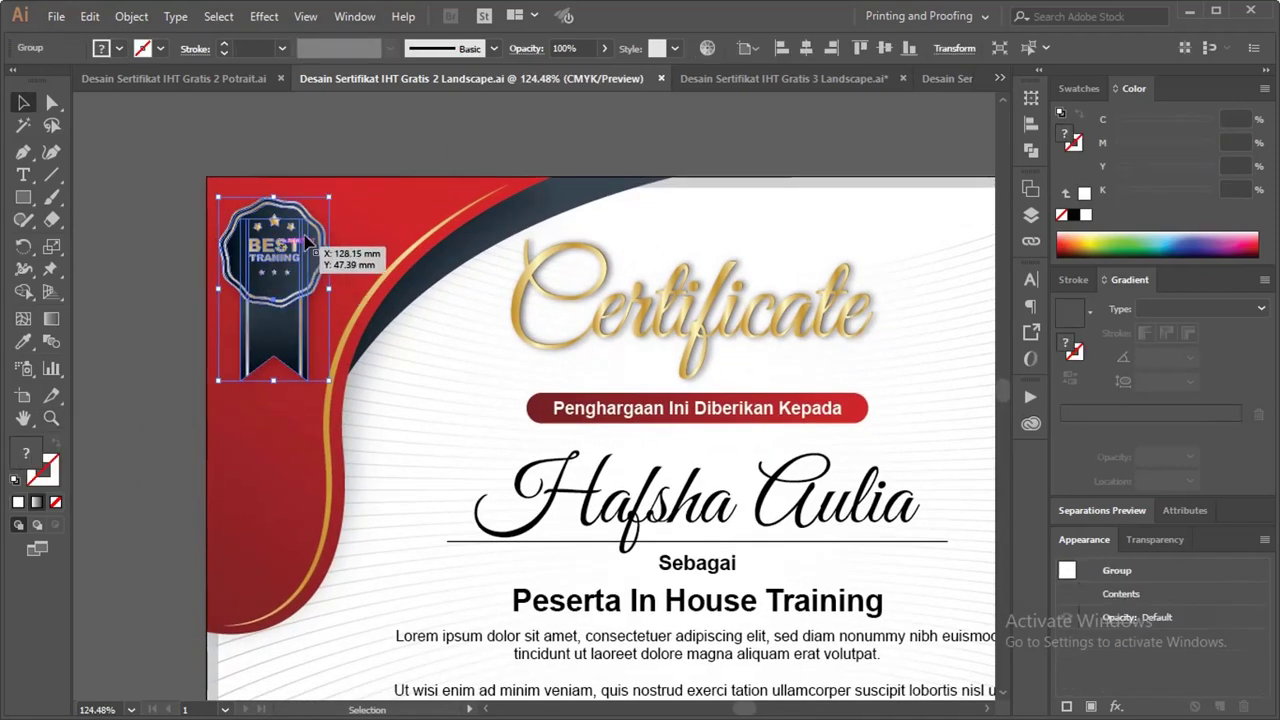
pyautogui.hotkey('ctrl', 'z')
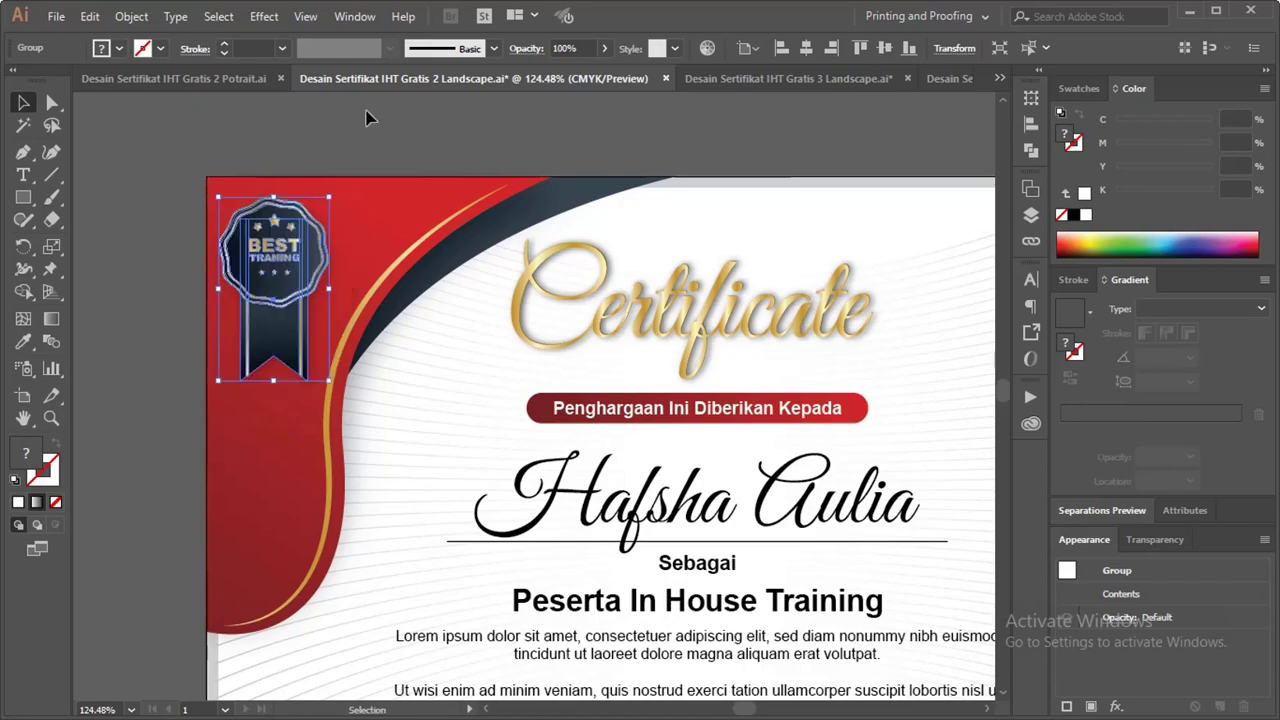
pyautogui.moveTo(724, 348)
pyautogui.mouseDown()
pyautogui.moveTo(708, 342)
pyautogui.moveTo(703, 368)
pyautogui.moveTo(493, 218)
pyautogui.mouseUp()
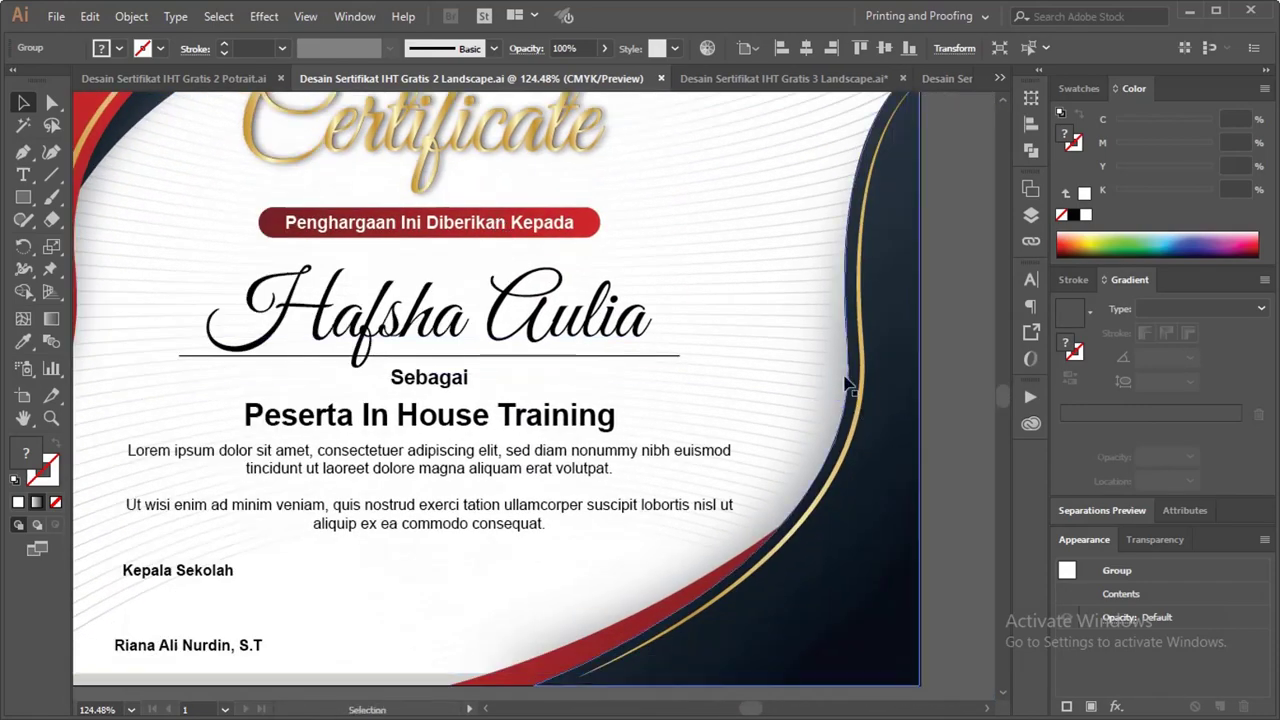
pyautogui.moveTo(870, 420); pyautogui.dragTo(749, 410)
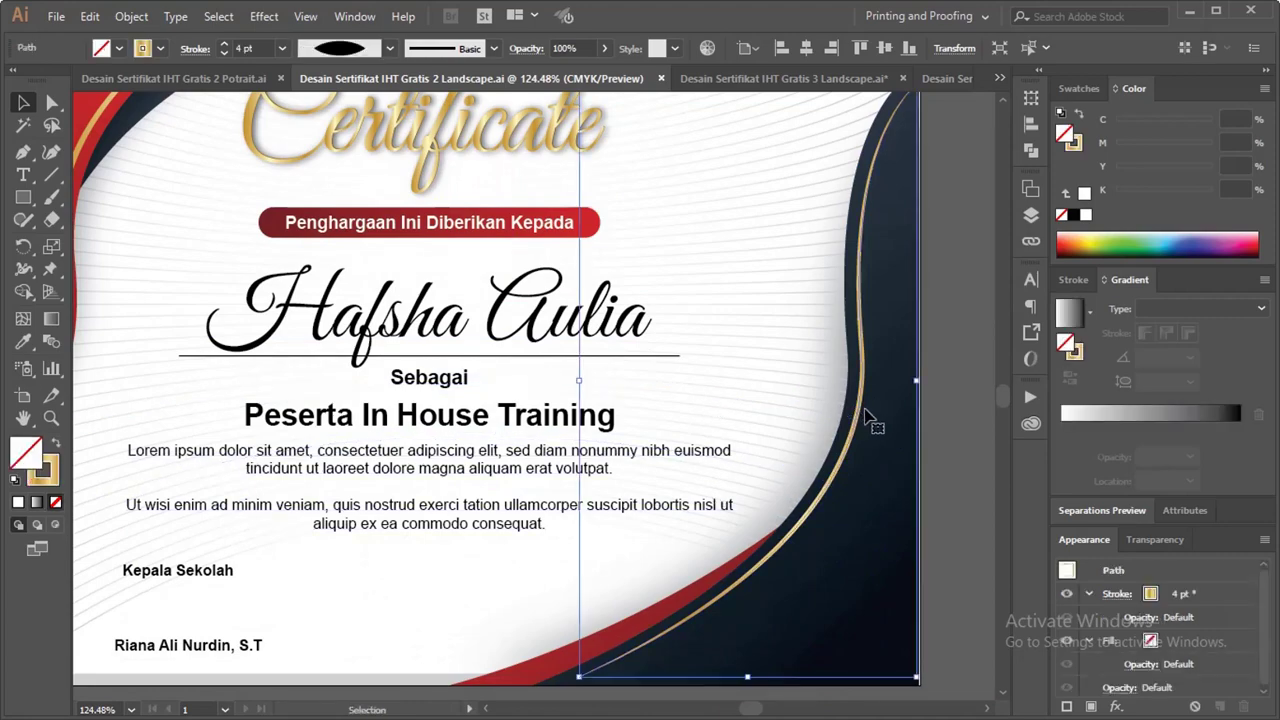
pyautogui.moveTo(870, 405); pyautogui.dragTo(914, 418)
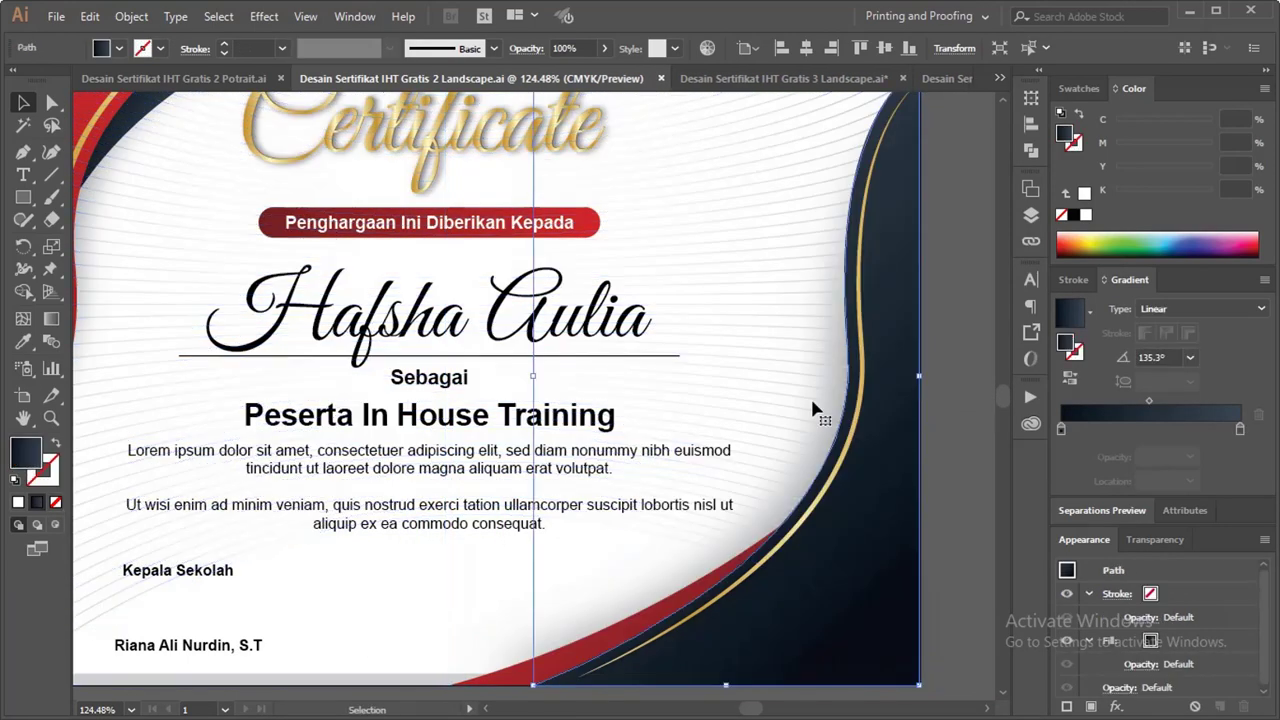
pyautogui.scroll(5, 814, 409)
pyautogui.hscroll(-5, 814, 409)
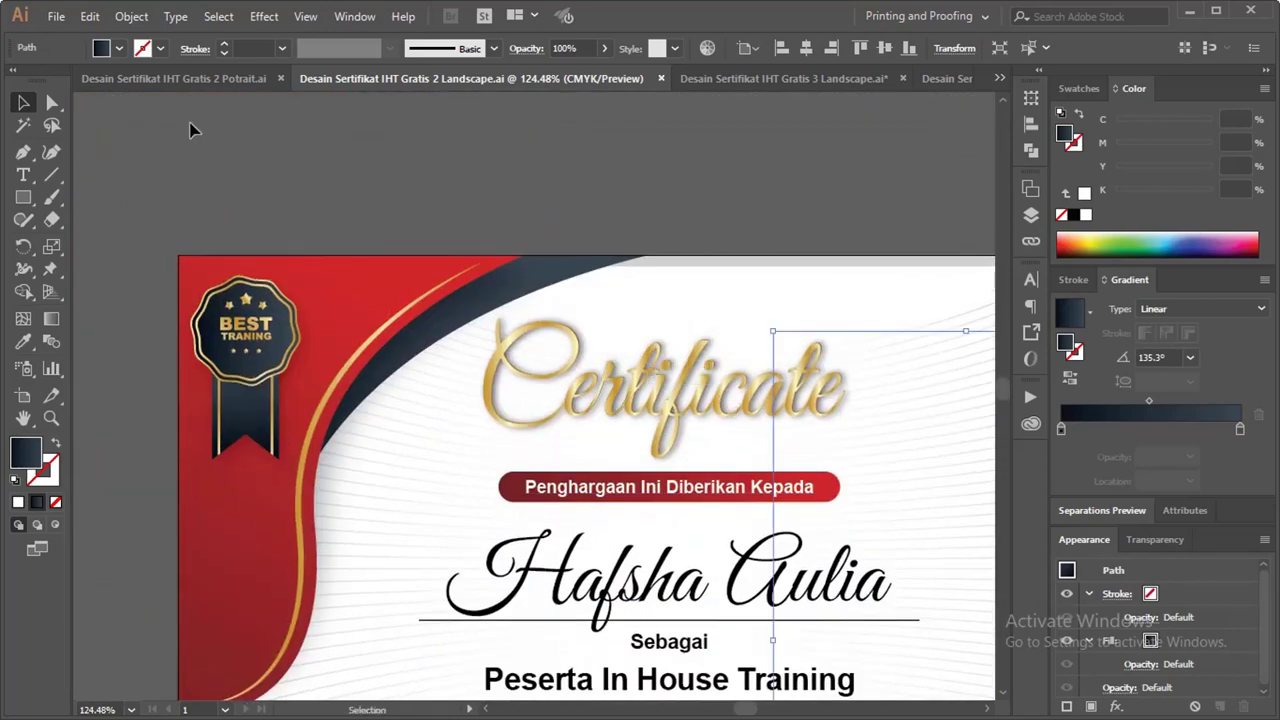
pyautogui.click(182, 79)
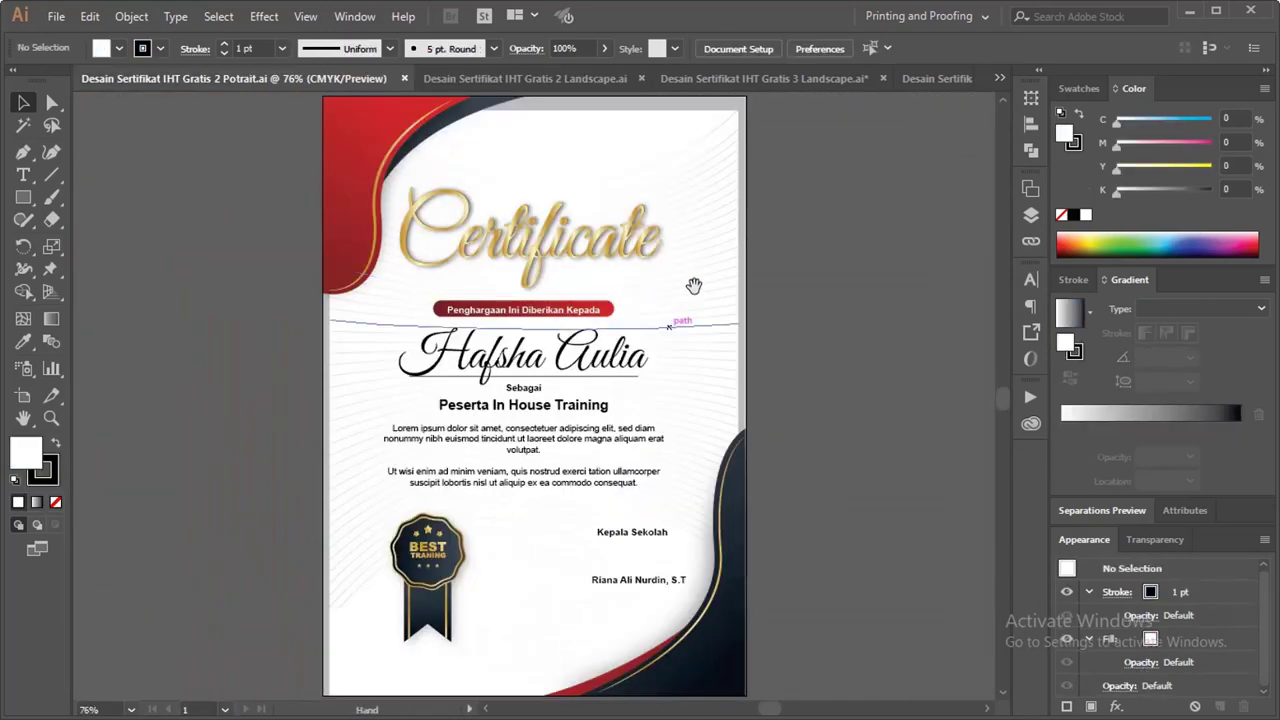
# Step: Centre the large background shape vertically on the portrait certificate's artboard
pyautogui.scroll(1, 688, 290)
pyautogui.hscroll(1, 688, 290)
pyautogui.hotkey('ctrl', '-')
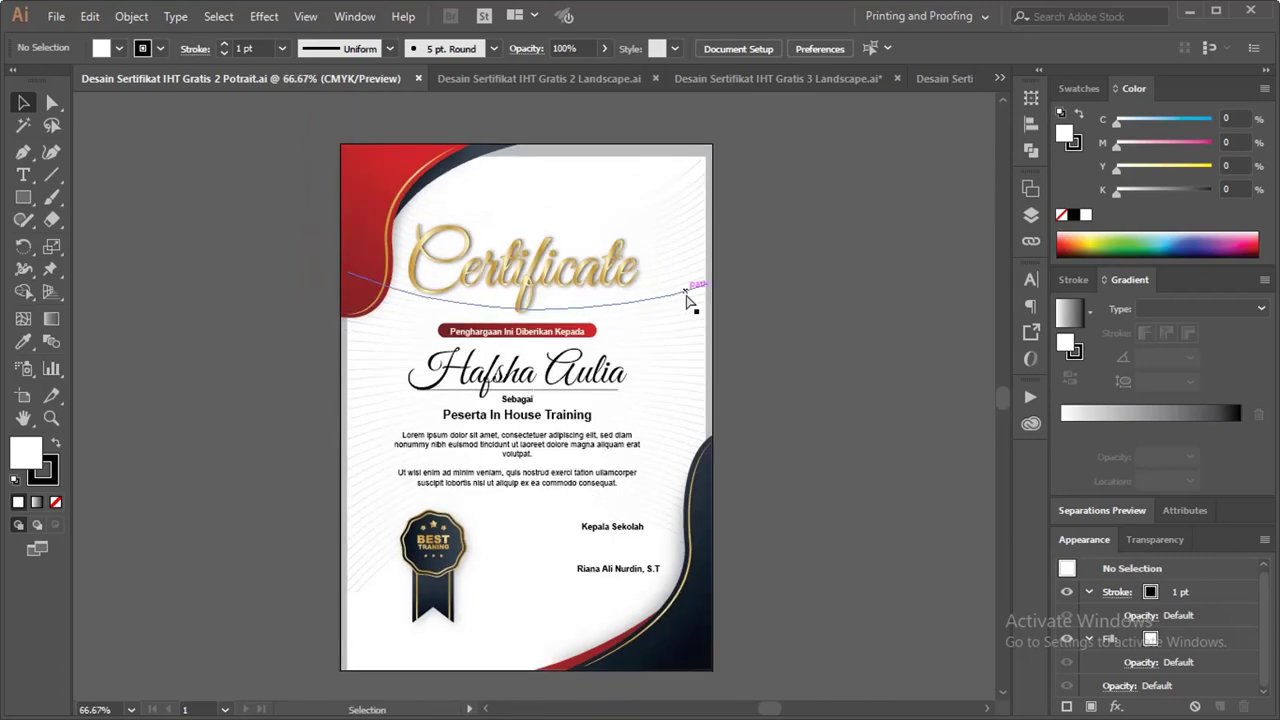
pyautogui.click(652, 266)
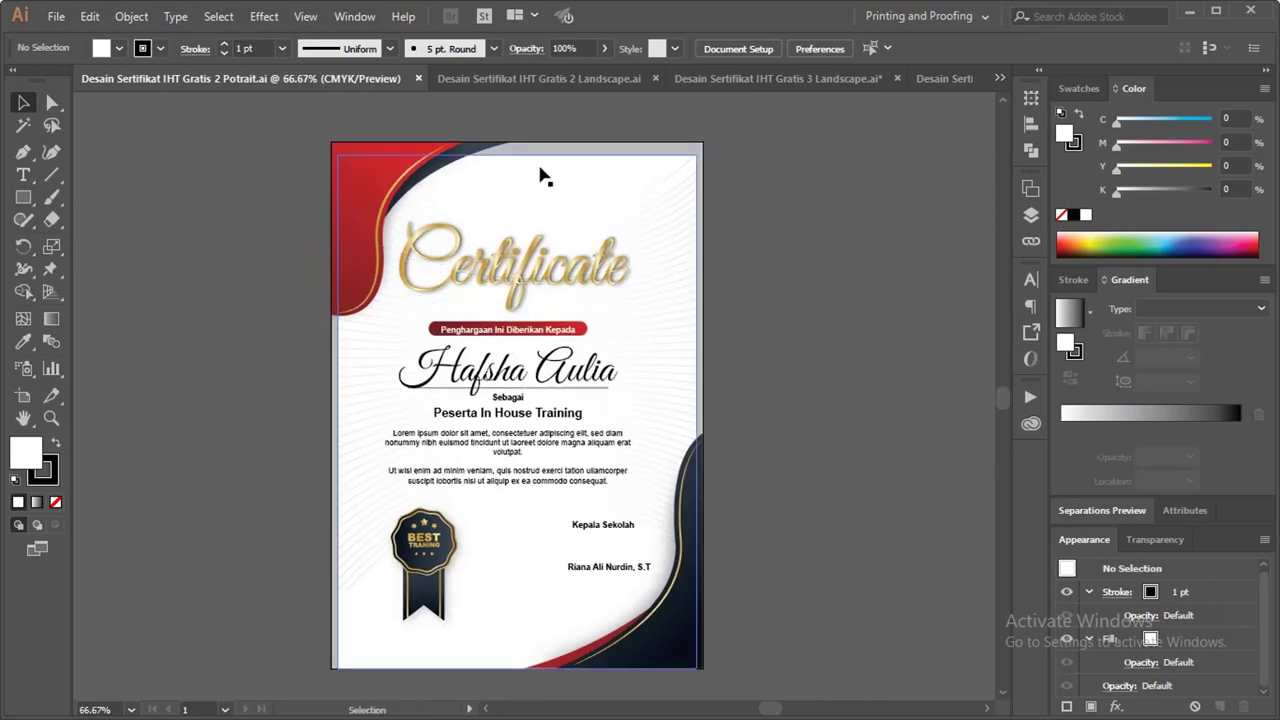
pyautogui.click(884, 47)
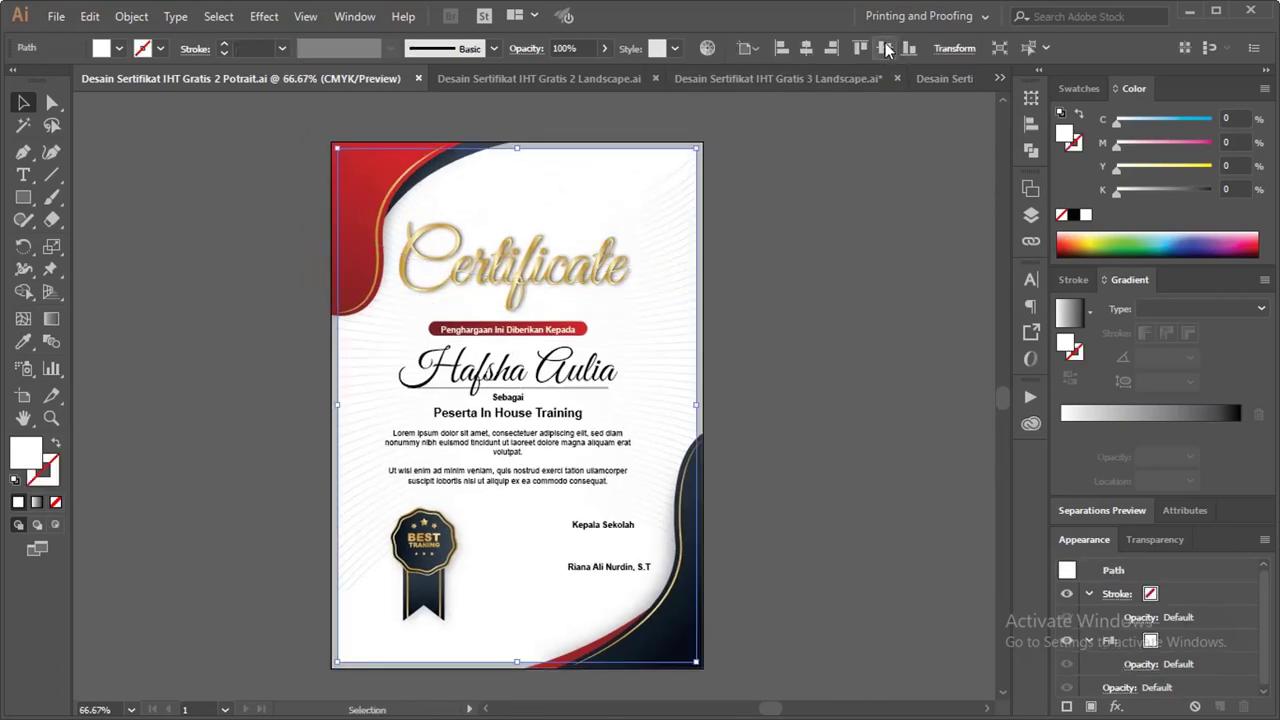
pyautogui.click(771, 238)
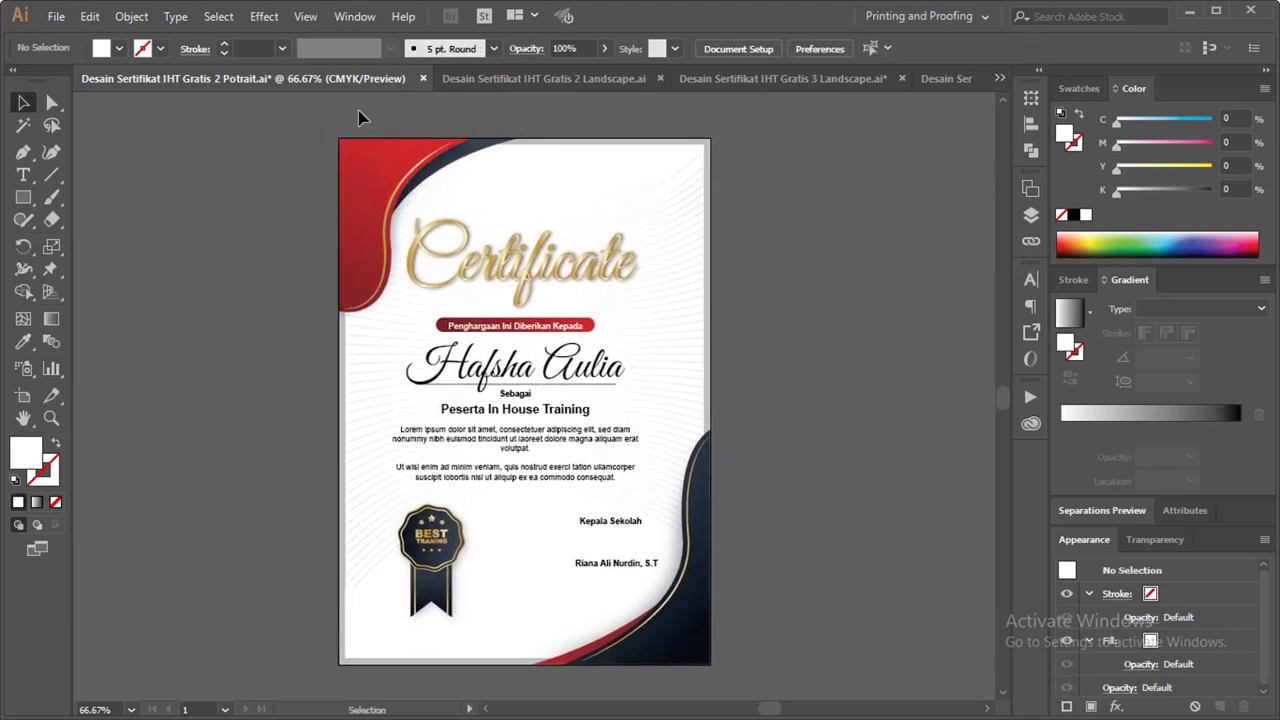
# Step: Flip through the 2 Landscape and 3 Landscape documents, then return to File Explorer
pyautogui.click(504, 78)
pyautogui.click(745, 80)
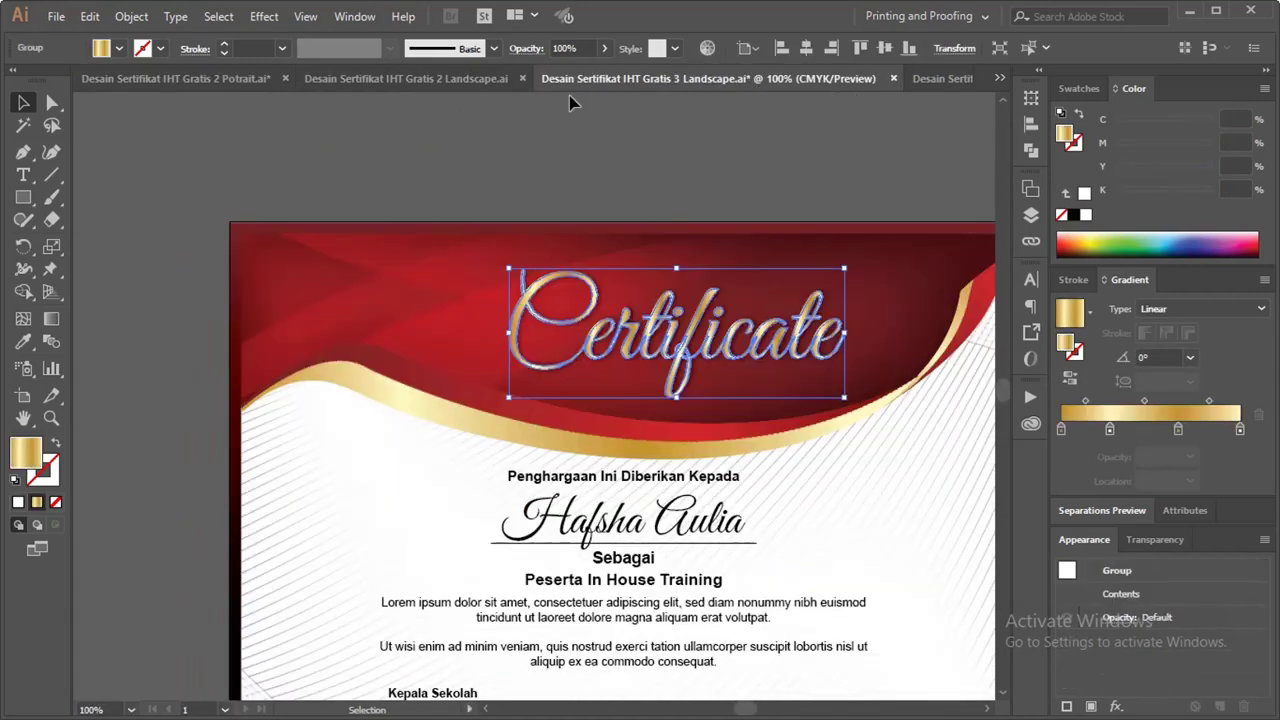
pyautogui.click(460, 76)
pyautogui.click(191, 80)
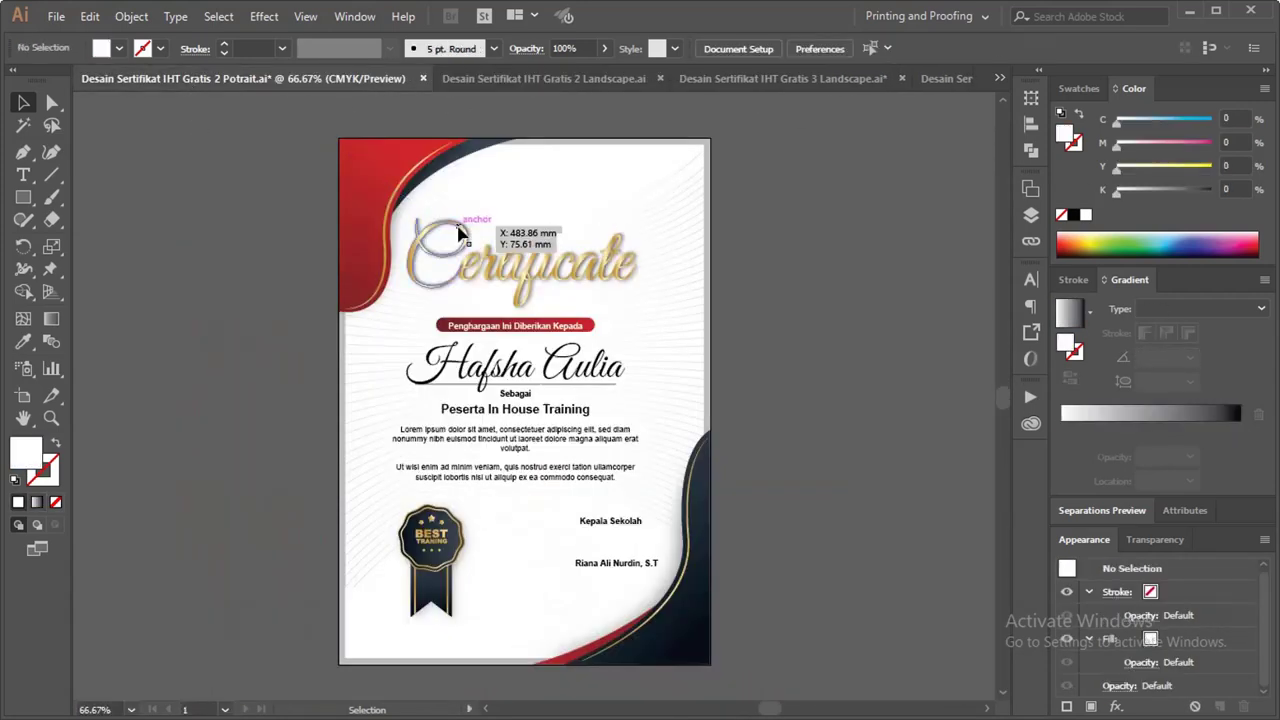
pyautogui.hotkey('alt', 'Tab')
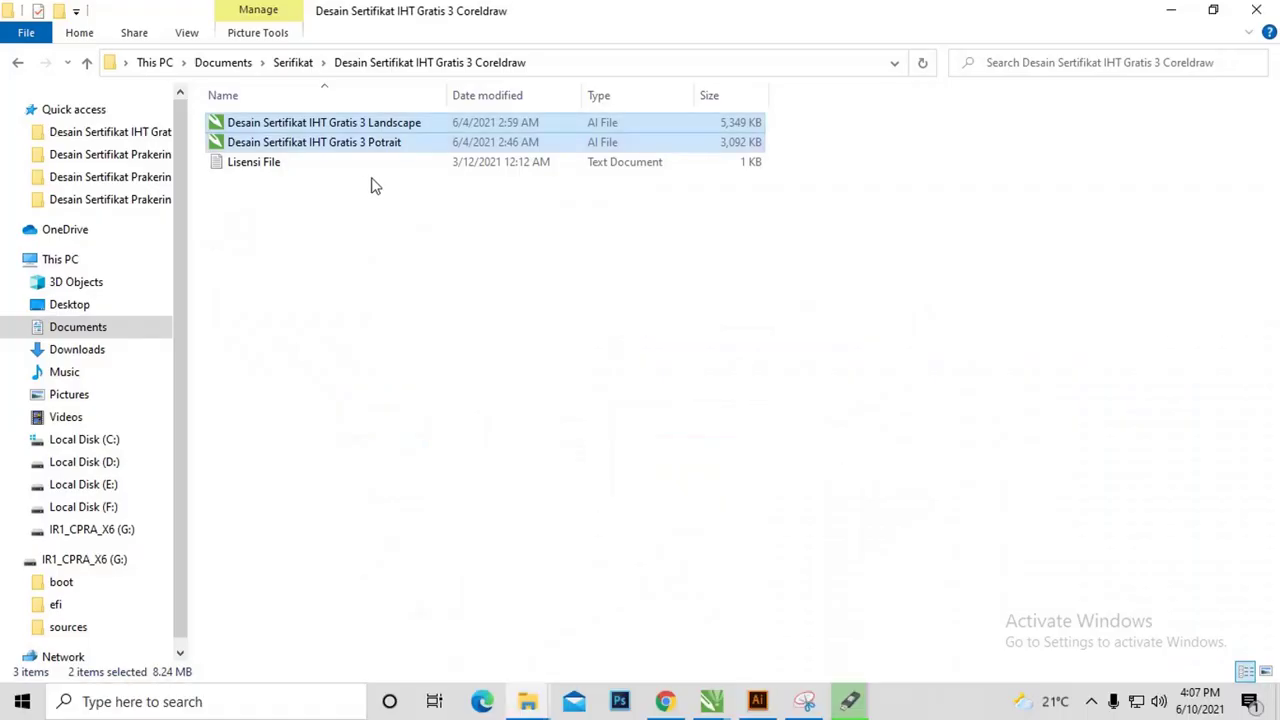
# Step: From Serifikat, enter Gratis 1 CorelDraw and open Gratis 1 Landscape in CorelDRAW X7
pyautogui.rightClick(400, 146)
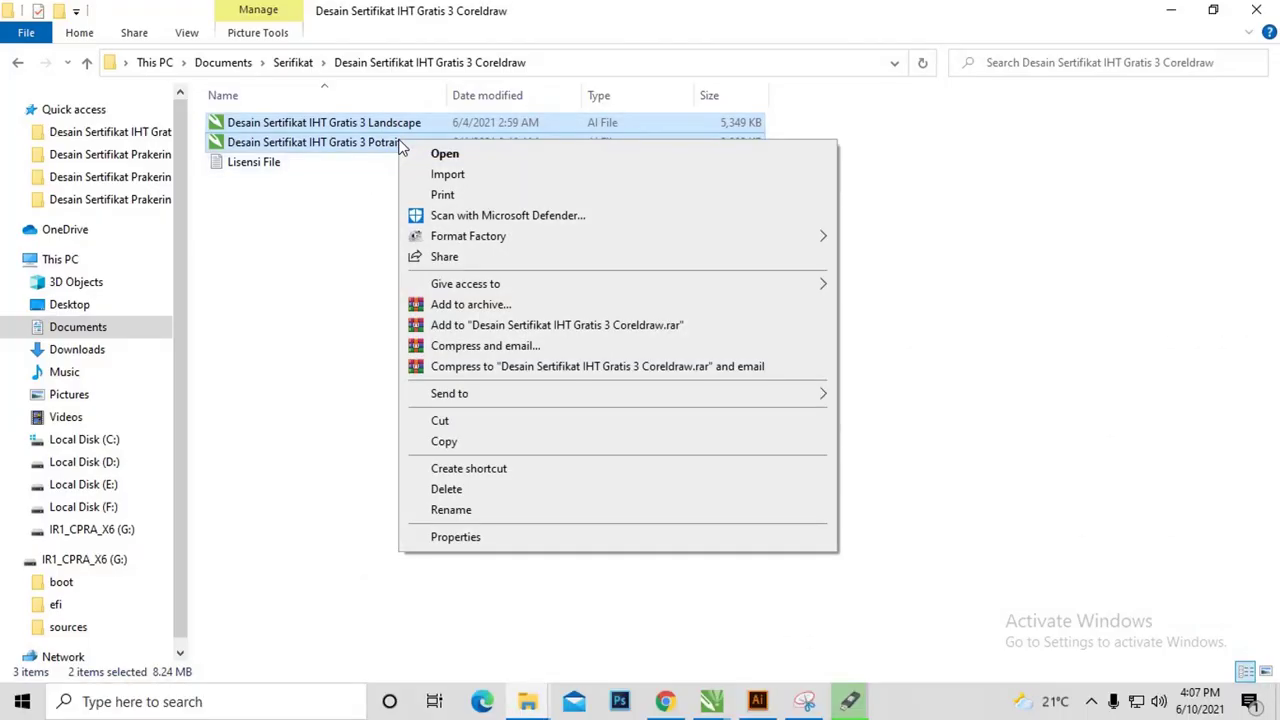
pyautogui.click(336, 197)
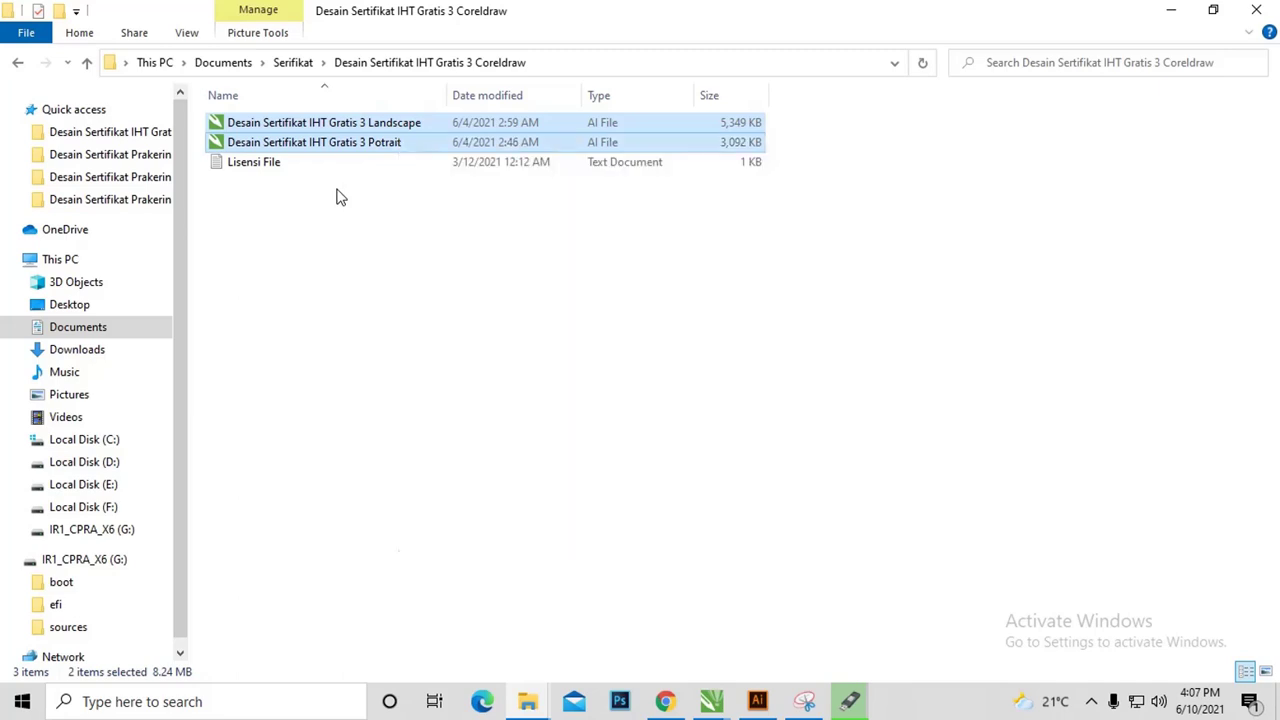
pyautogui.click(293, 62)
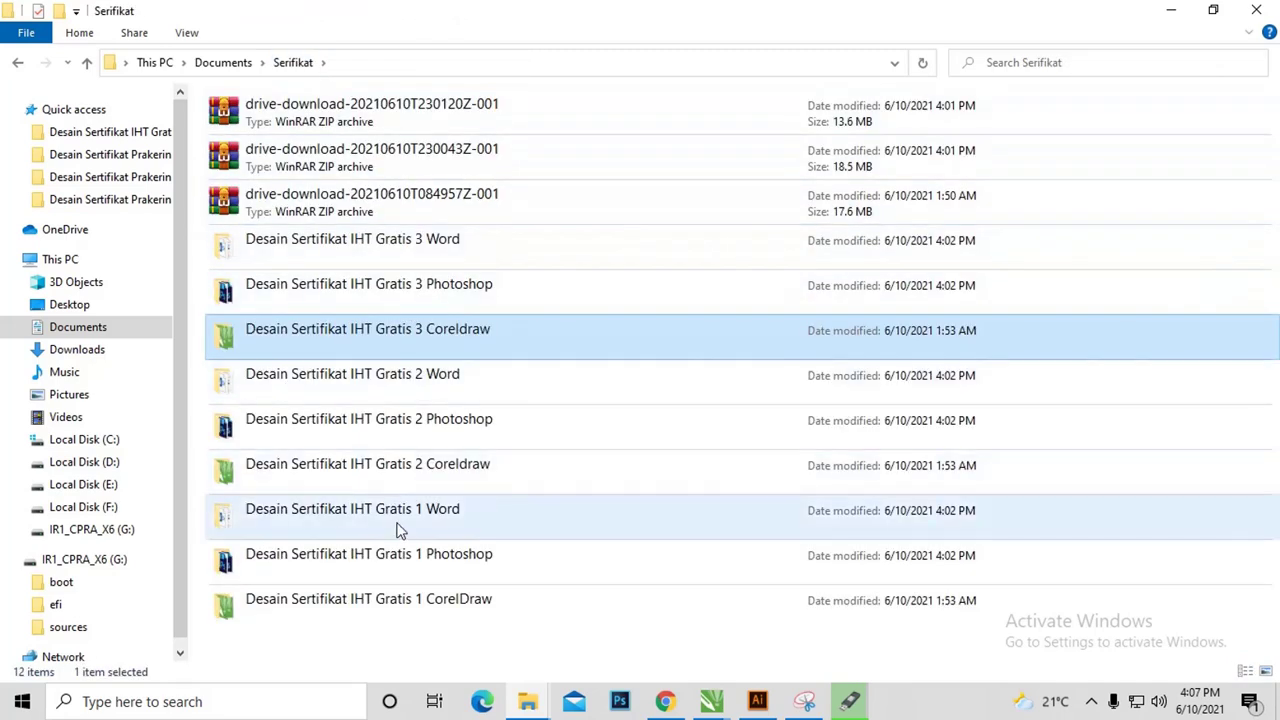
pyautogui.doubleClick(414, 598)
pyautogui.click(378, 126)
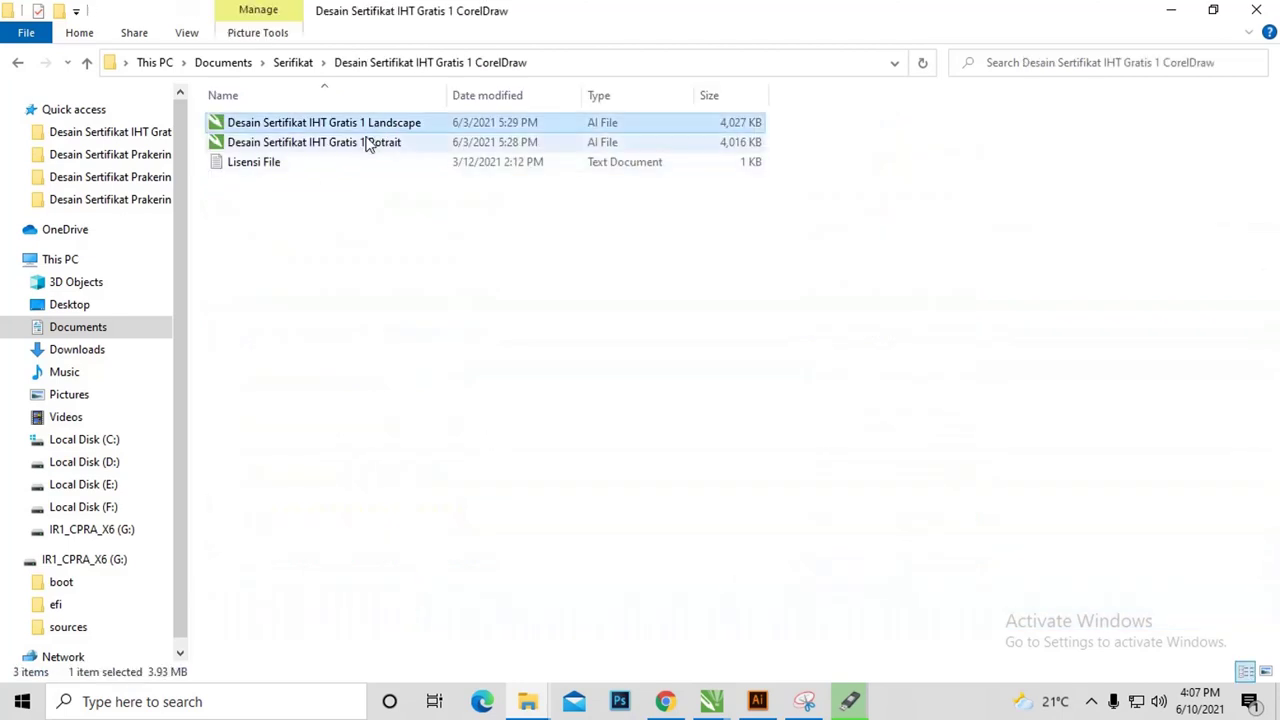
pyautogui.click(364, 145)
pyautogui.rightClick(385, 124)
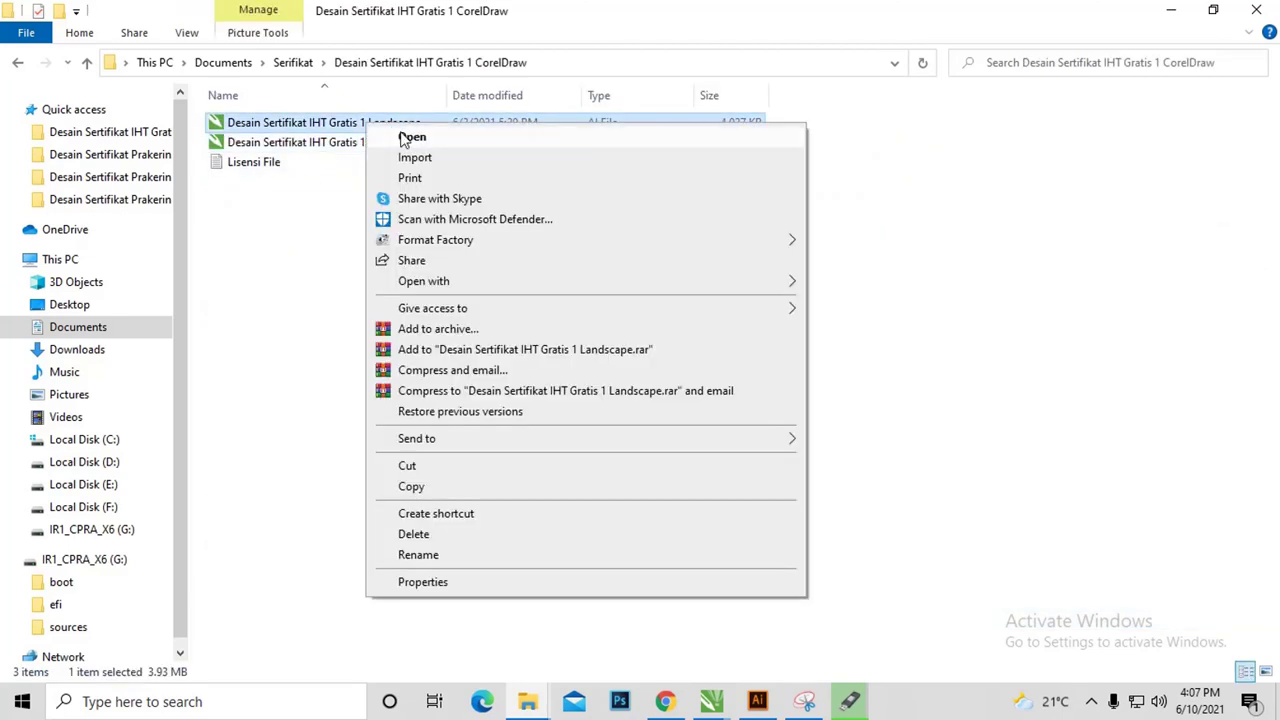
pyautogui.click(400, 131)
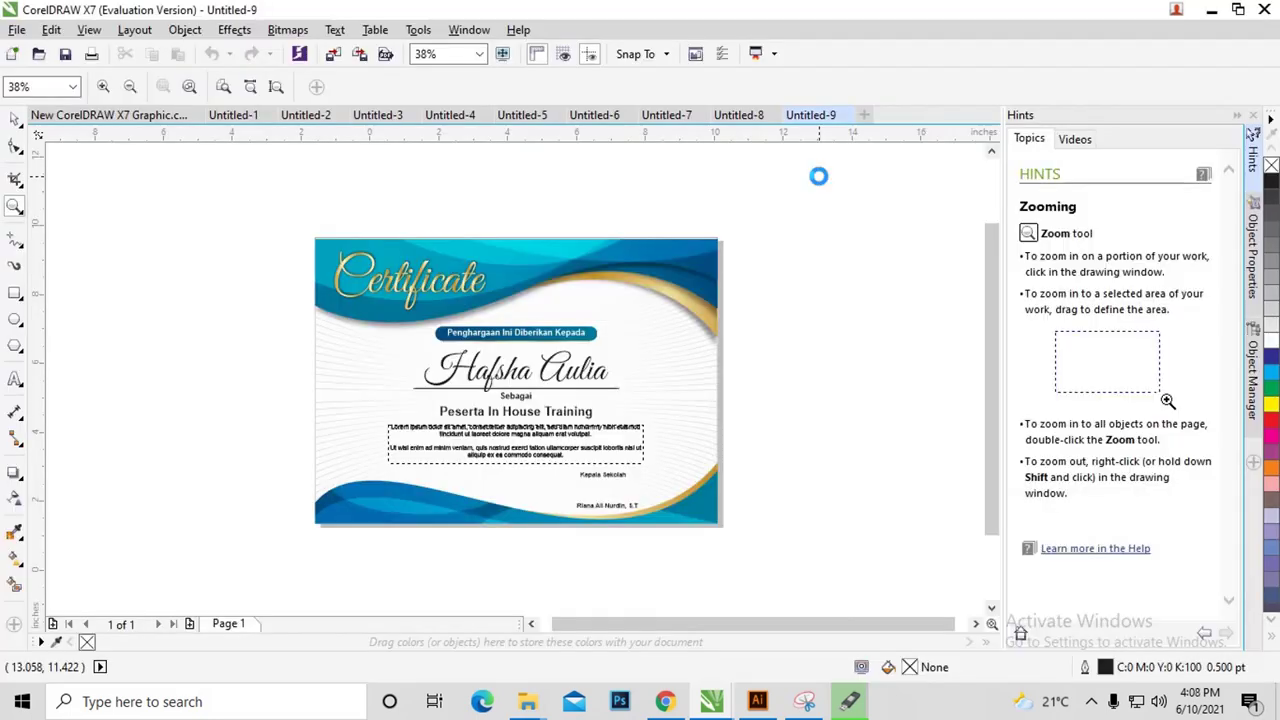
# Step: Zoom into the blue landscape certificate and select its Certificate title
pyautogui.moveTo(246, 194); pyautogui.dragTo(840, 557)
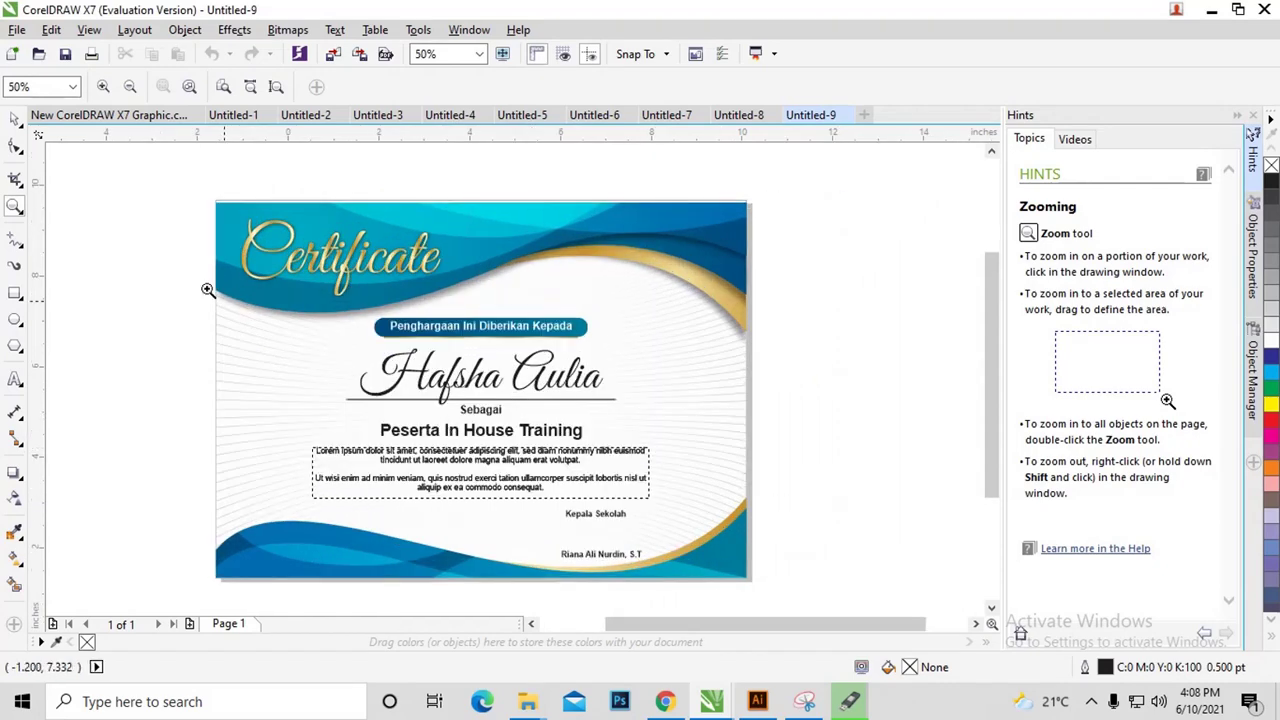
pyautogui.click(15, 118)
pyautogui.click(362, 268)
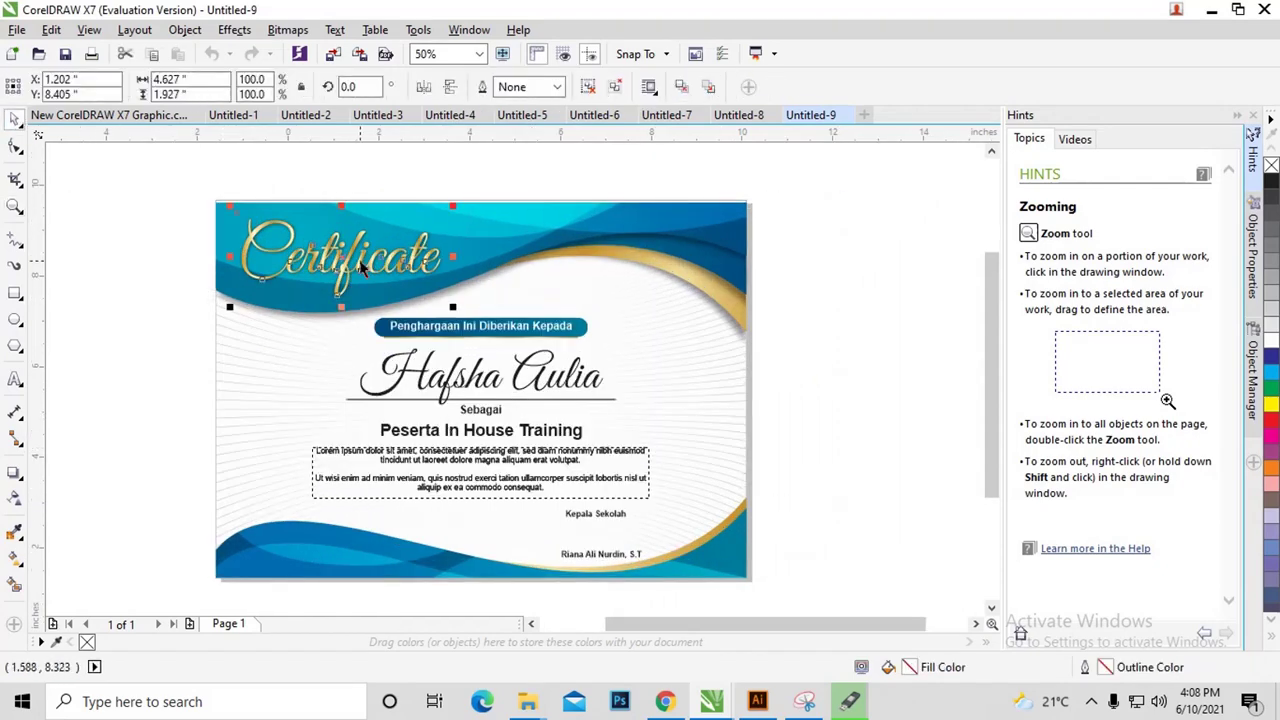
pyautogui.scroll(4, 449, 425)
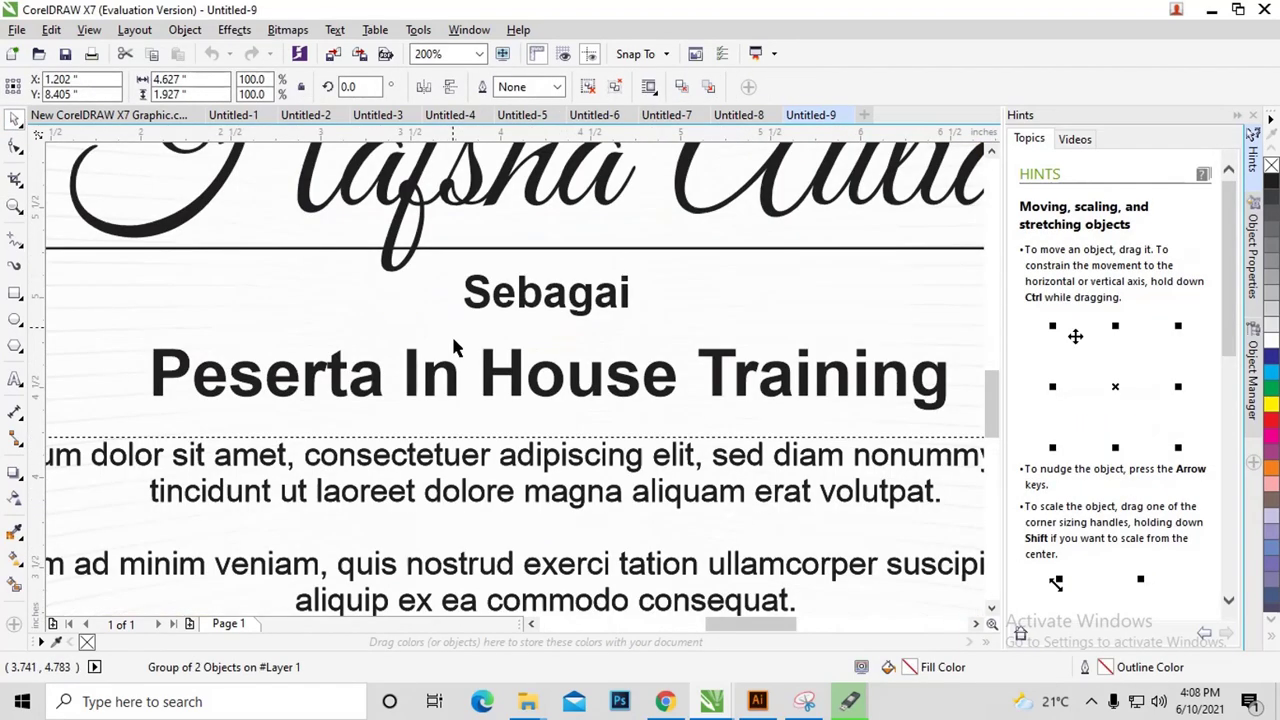
pyautogui.scroll(-4, 463, 302)
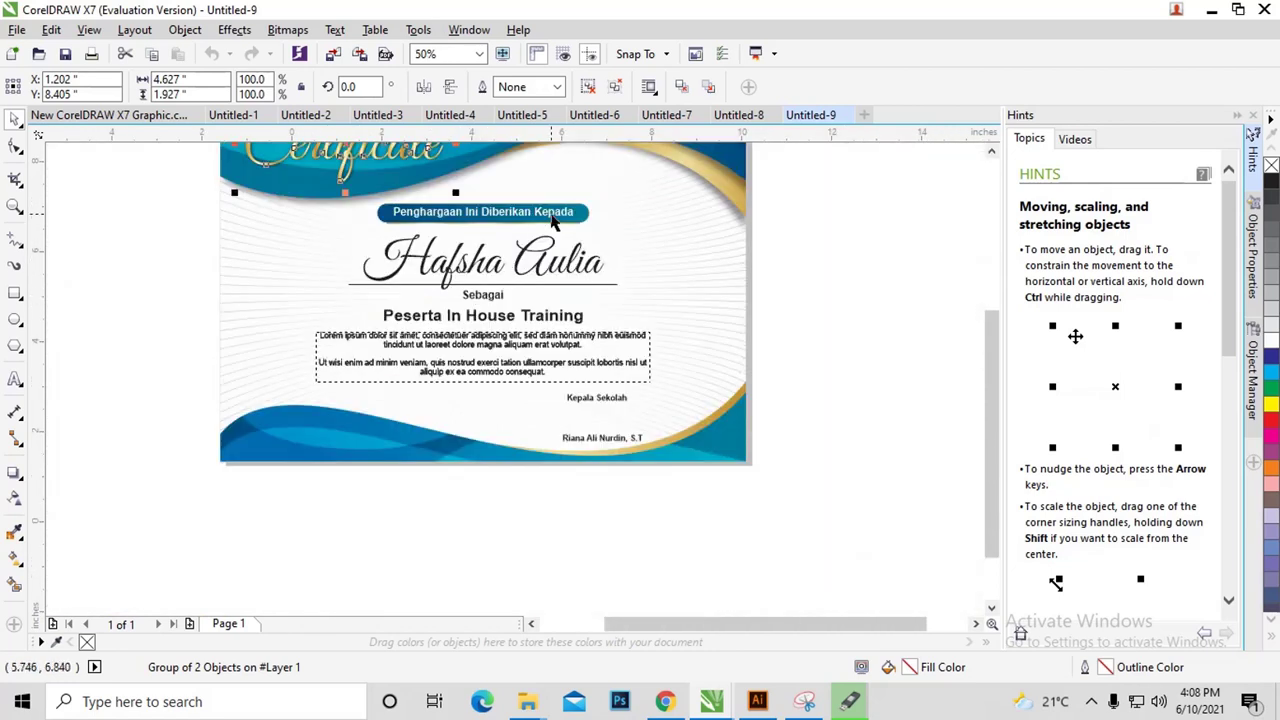
pyautogui.scroll(4, 552, 212)
# Step: Undo the accidental shift of the background image and scroll over the page
pyautogui.click(662, 246)
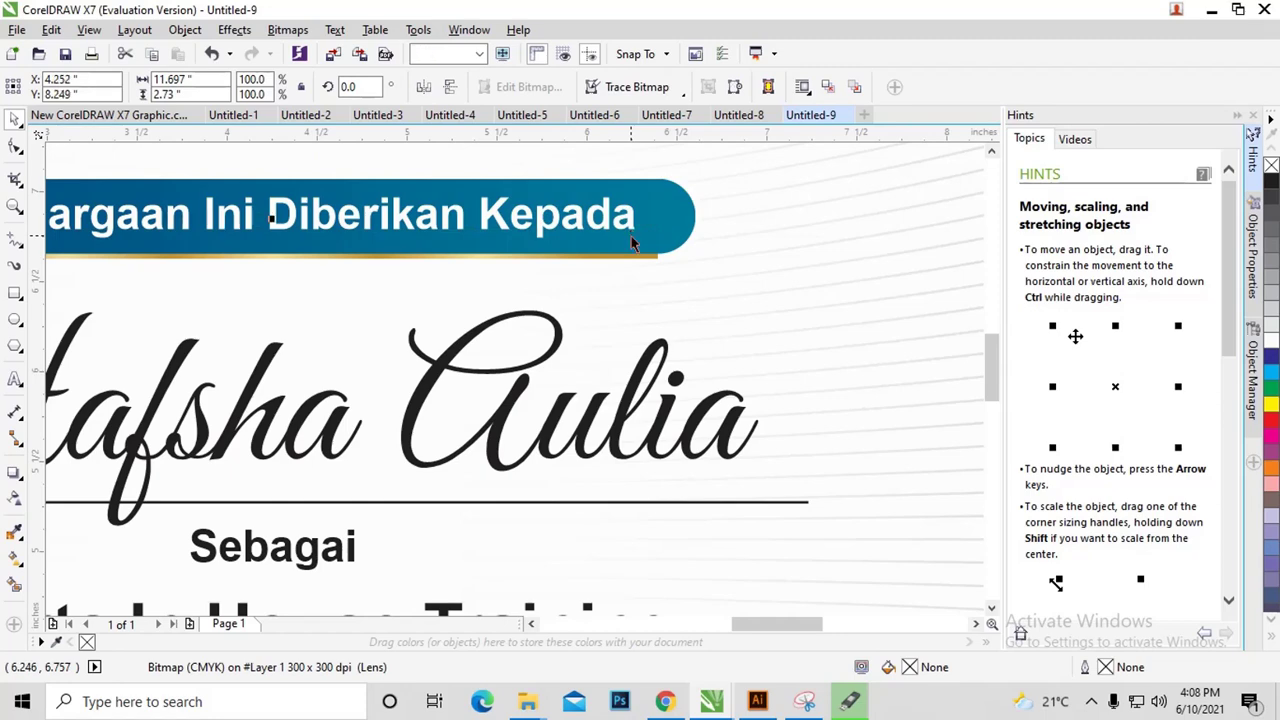
pyautogui.hotkey('ctrl', 'z')
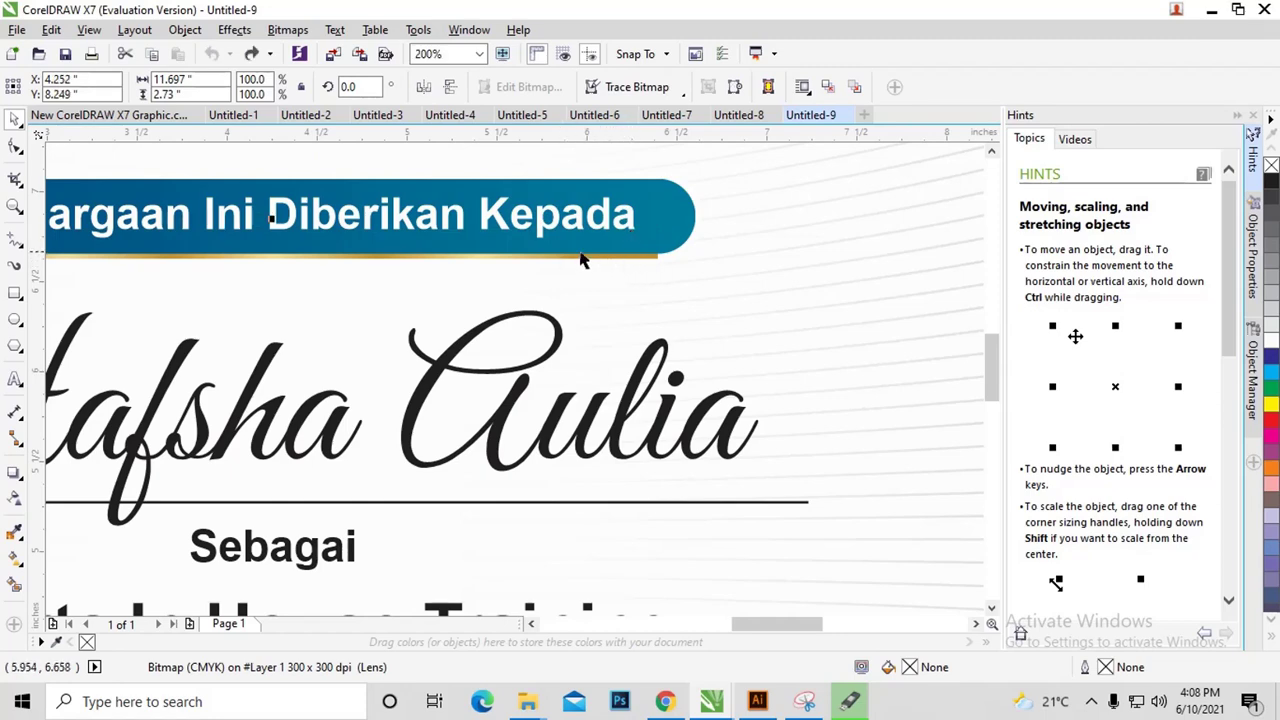
pyautogui.scroll(-2, 583, 260)
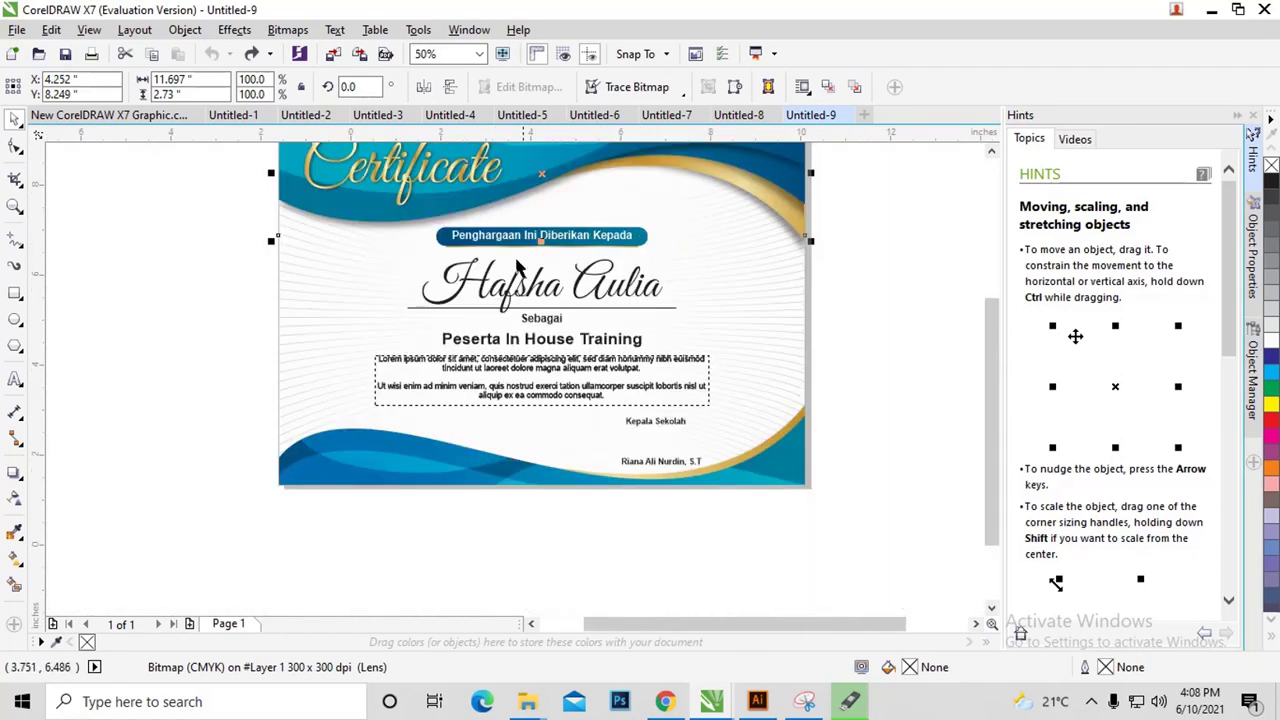
pyautogui.scroll(2, 530, 265)
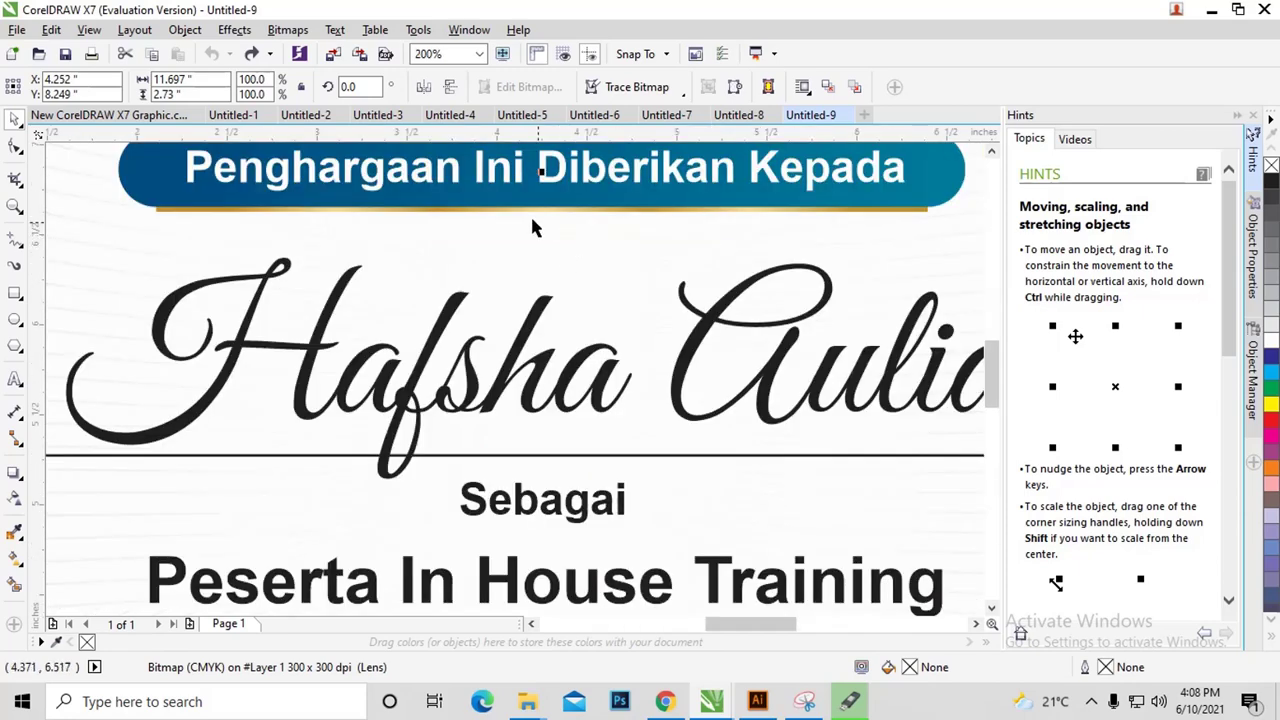
pyautogui.scroll(-1, 766, 222)
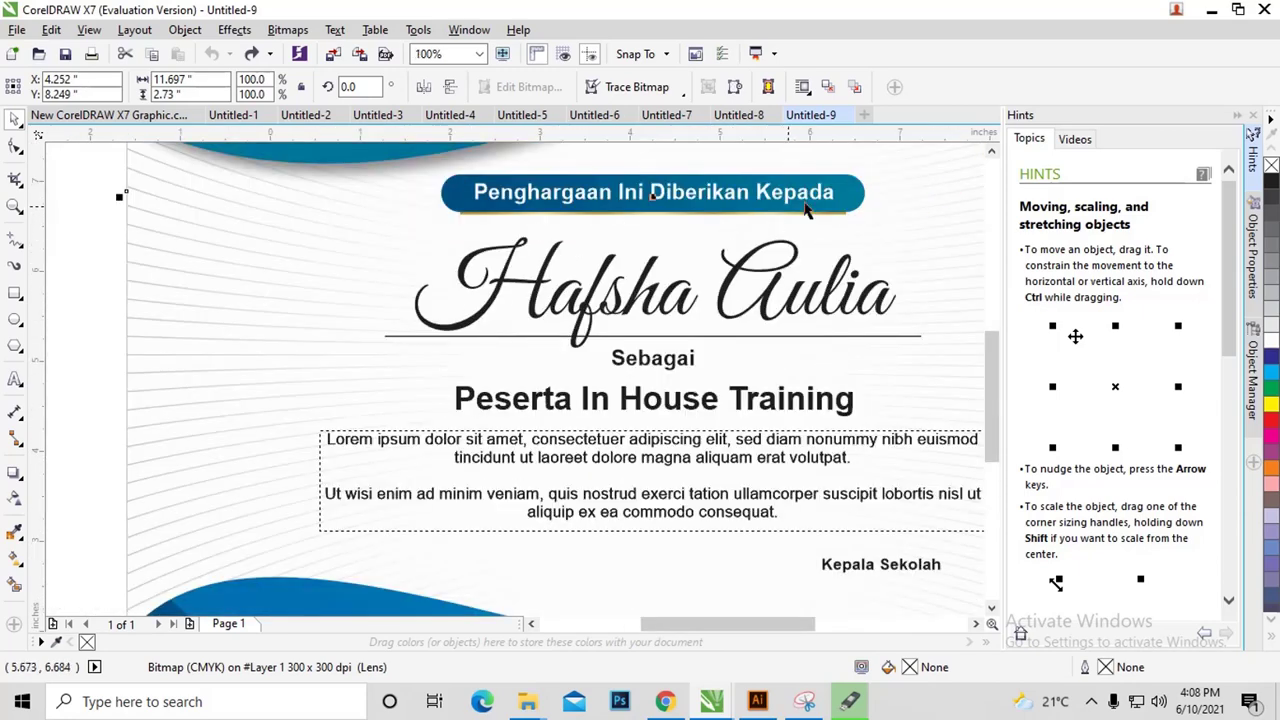
pyautogui.scroll(-1, 800, 205)
pyautogui.scroll(-1, 971, 184)
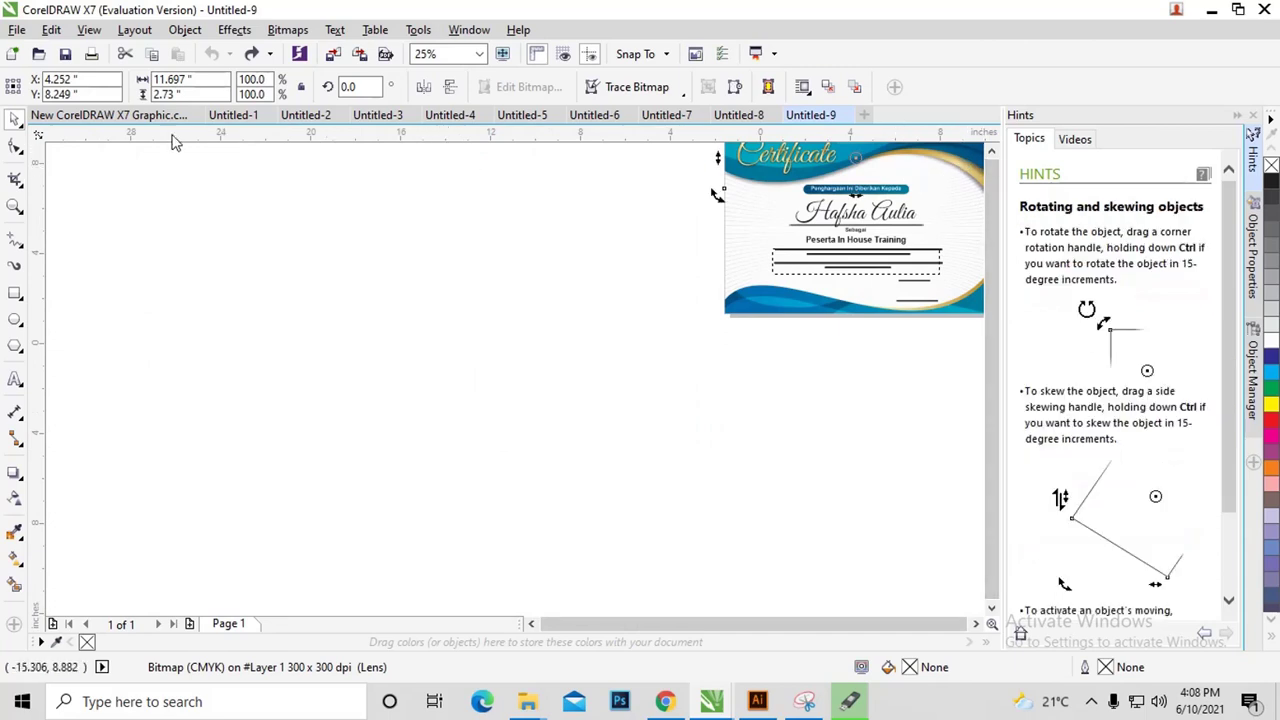
# Step: Page through the Untitled-1 to Untitled-5 certificate documents
pyautogui.click(237, 118)
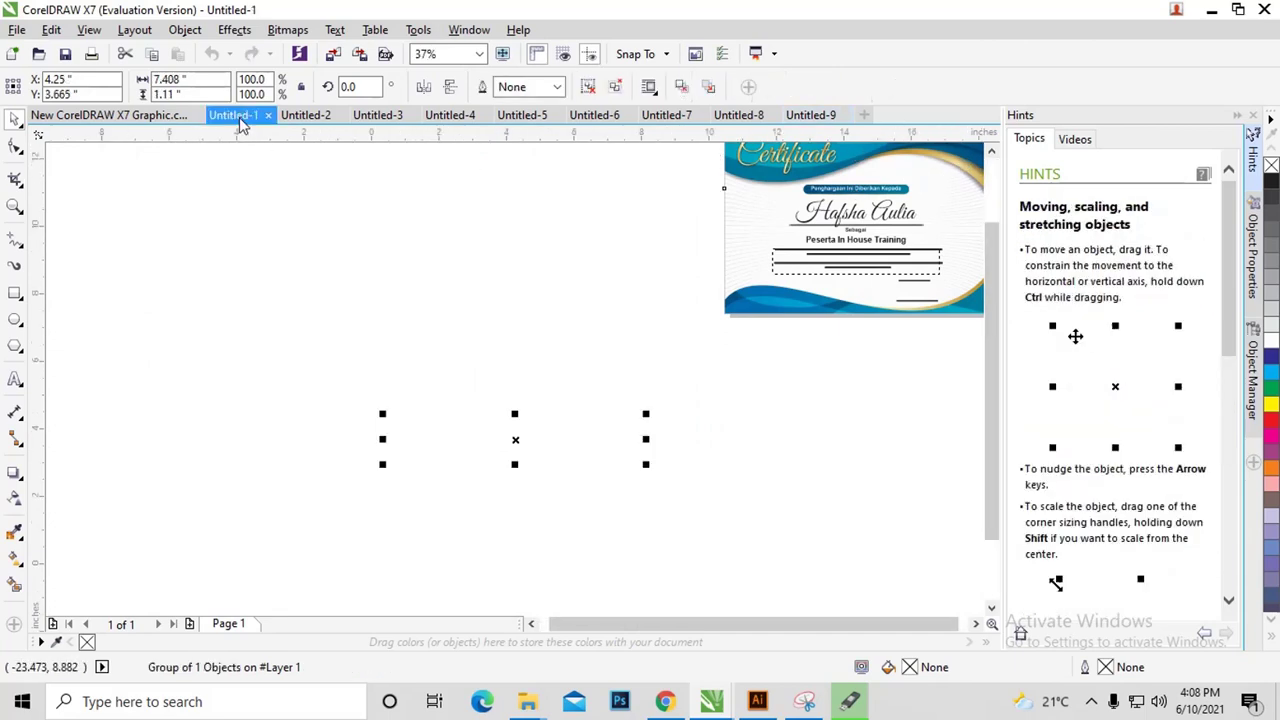
pyautogui.click(316, 117)
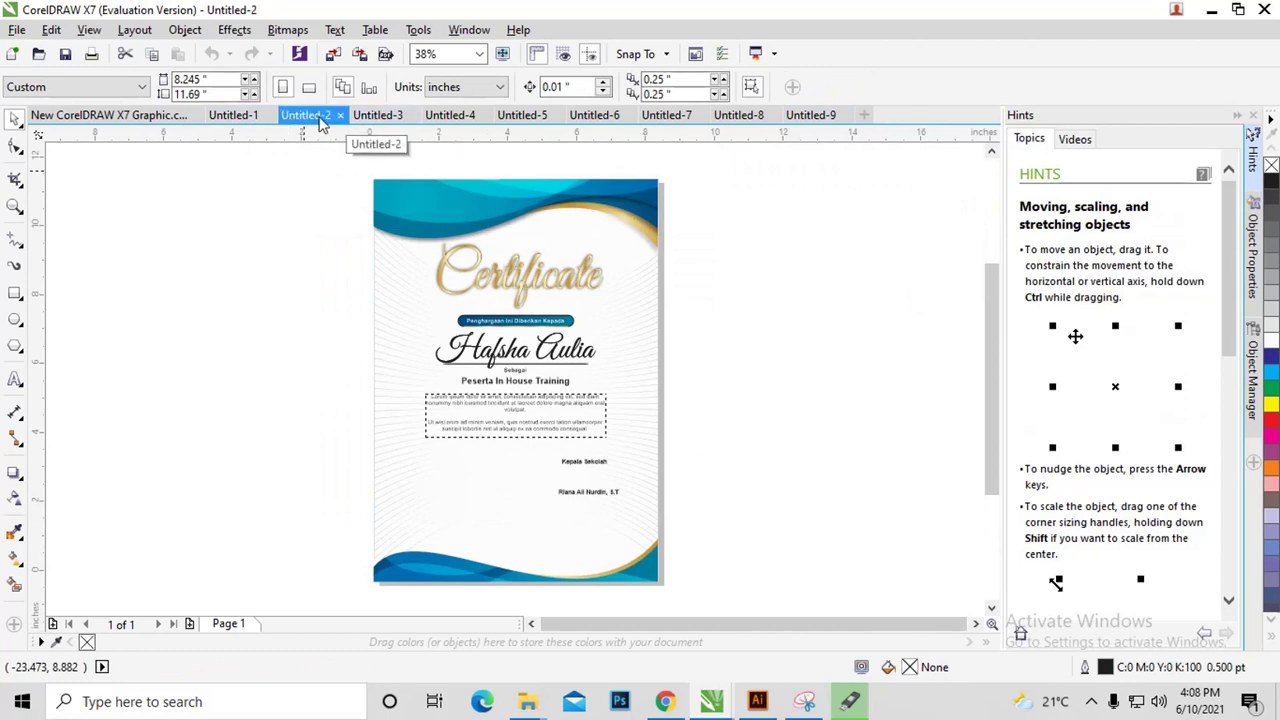
pyautogui.click(378, 117)
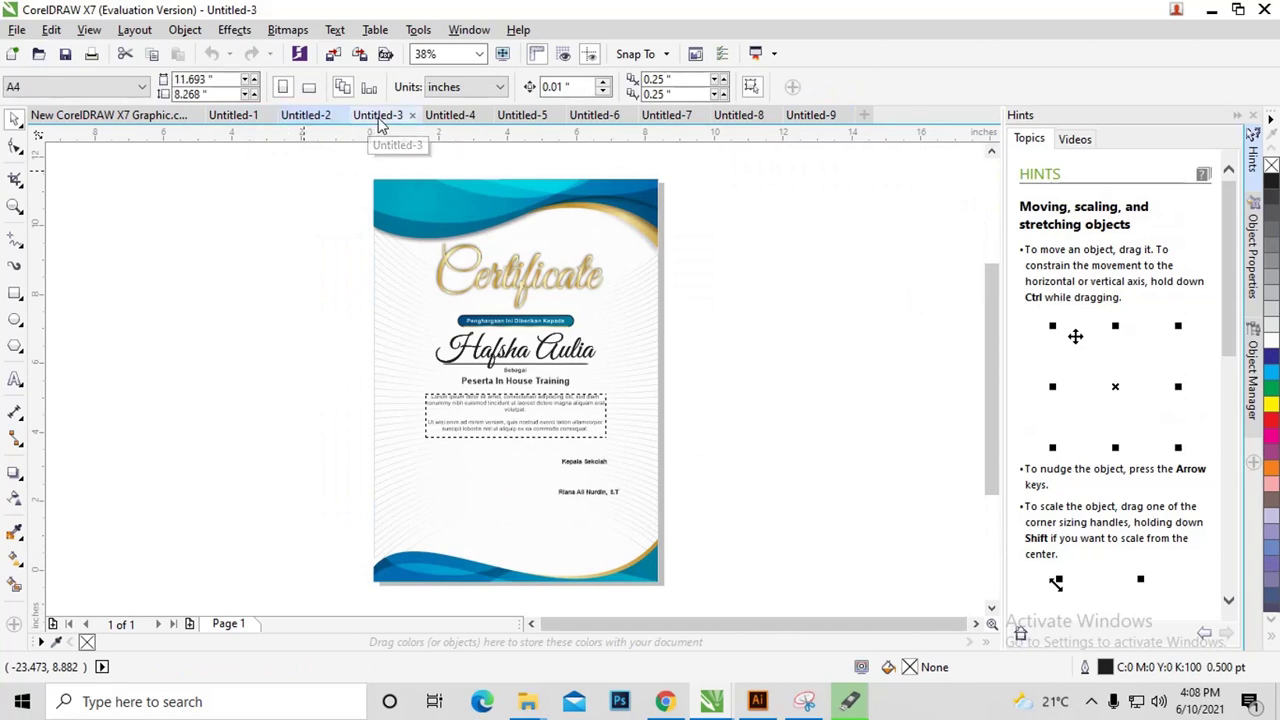
pyautogui.click(451, 117)
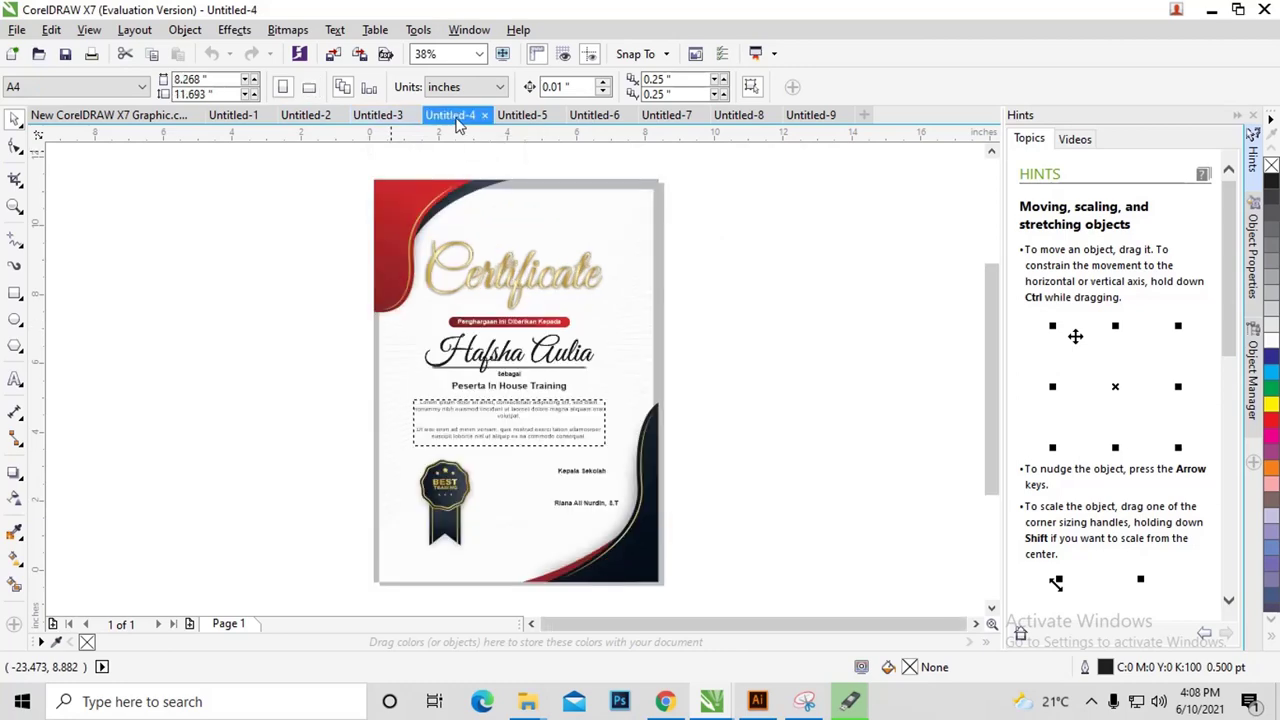
pyautogui.click(517, 120)
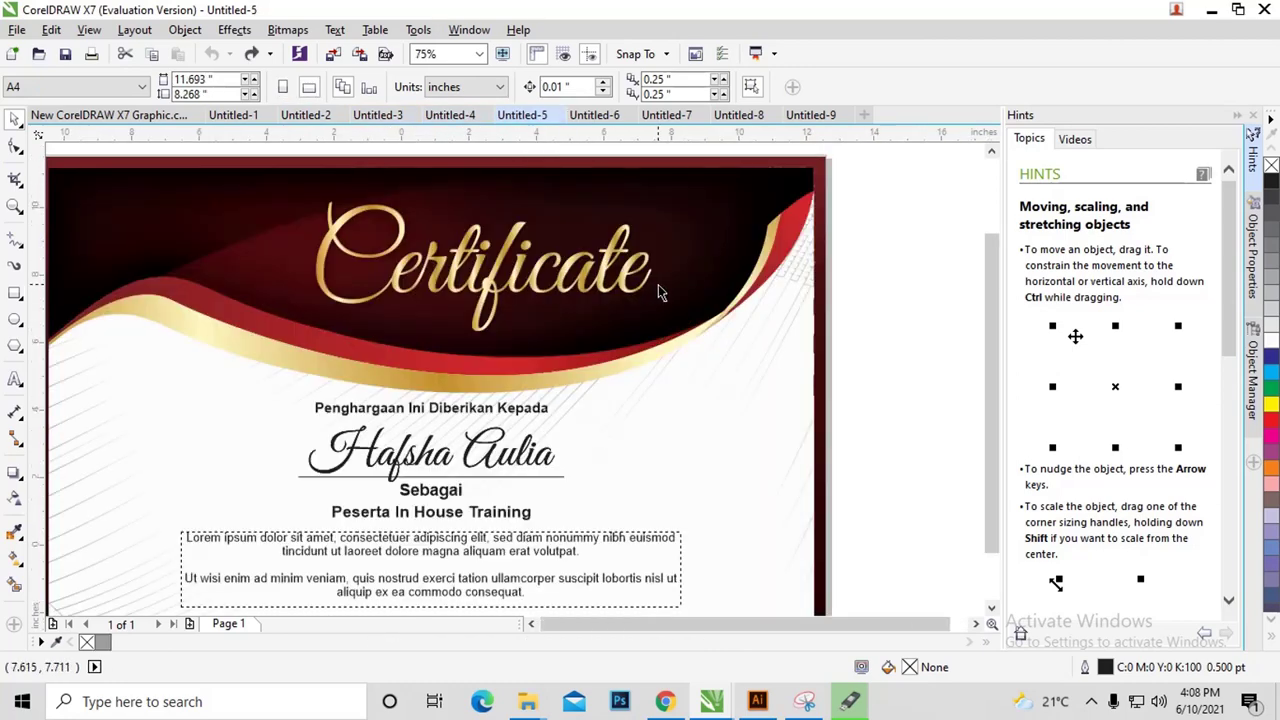
# Step: Zoom to fit the whole dark red Untitled-5 certificate in view
pyautogui.scroll(-2, 658, 291)
pyautogui.scroll(-1, 329, 211)
pyautogui.press('z')
pyautogui.moveTo(439, 220); pyautogui.dragTo(497, 240)
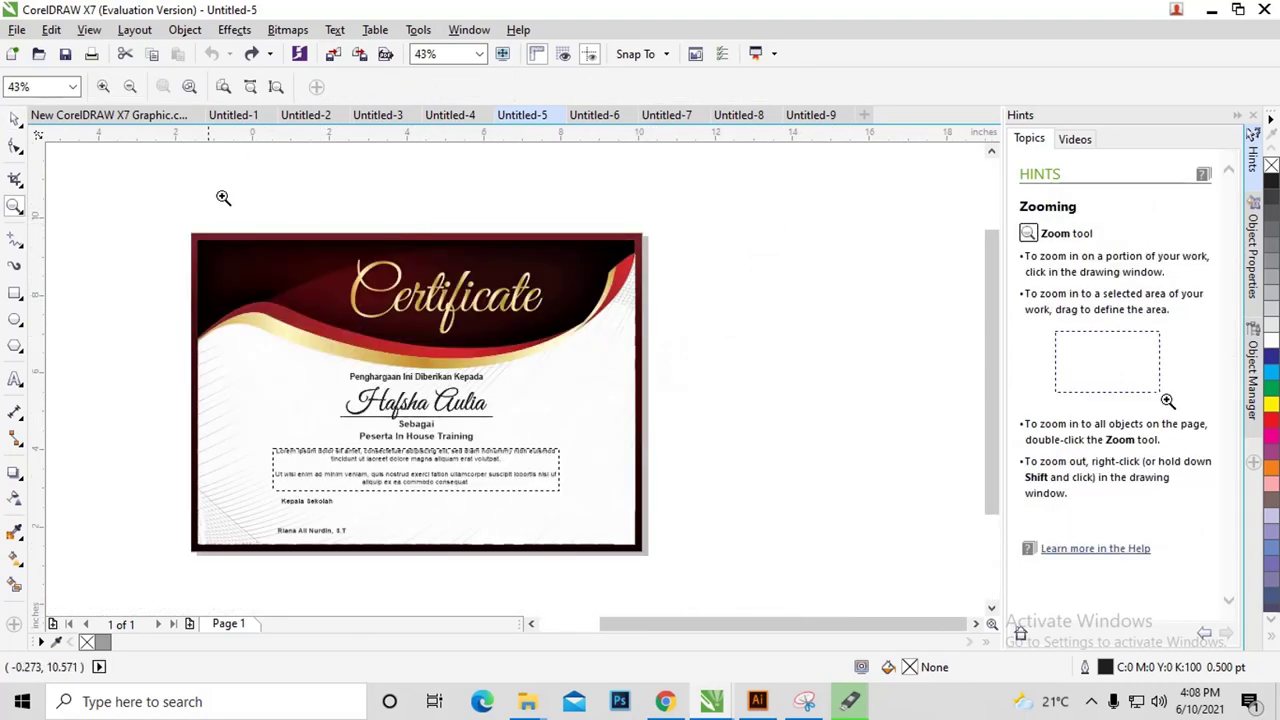
pyautogui.moveTo(149, 186); pyautogui.dragTo(651, 434)
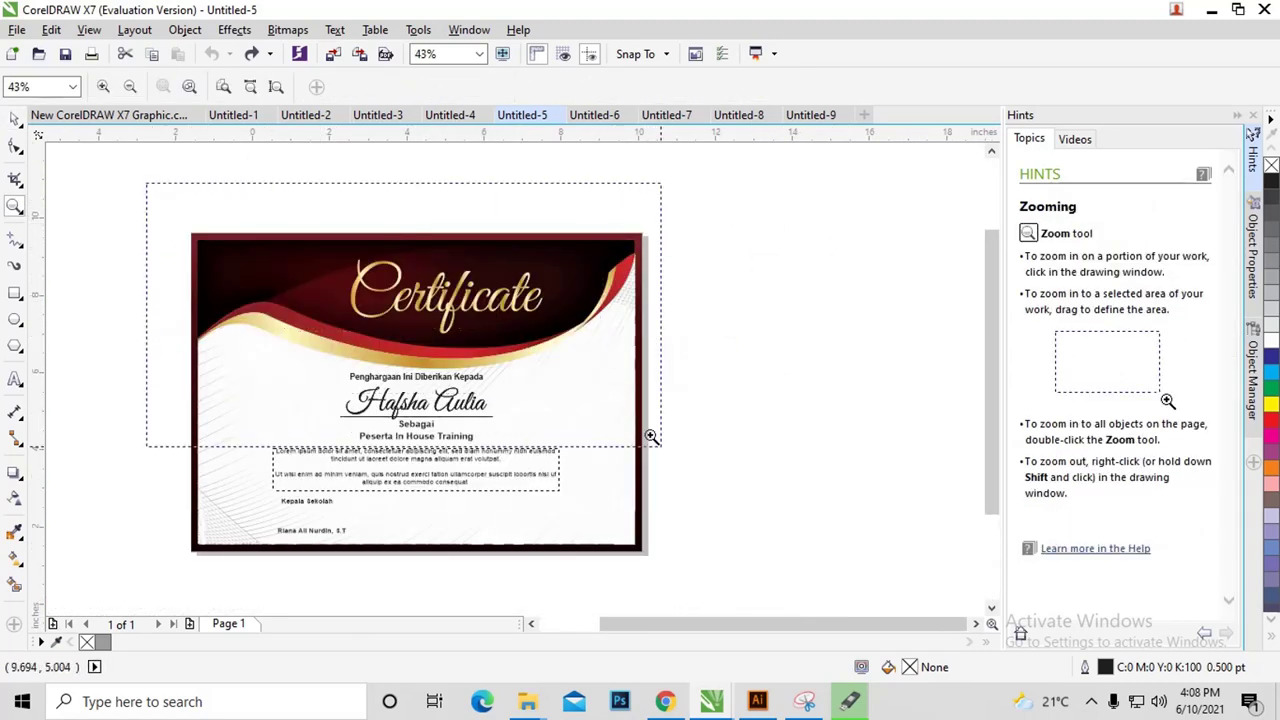
# Step: Move the dark maroon header wave group left so it juts past the certificate's left edge
pyautogui.click(15, 118)
pyautogui.click(229, 231)
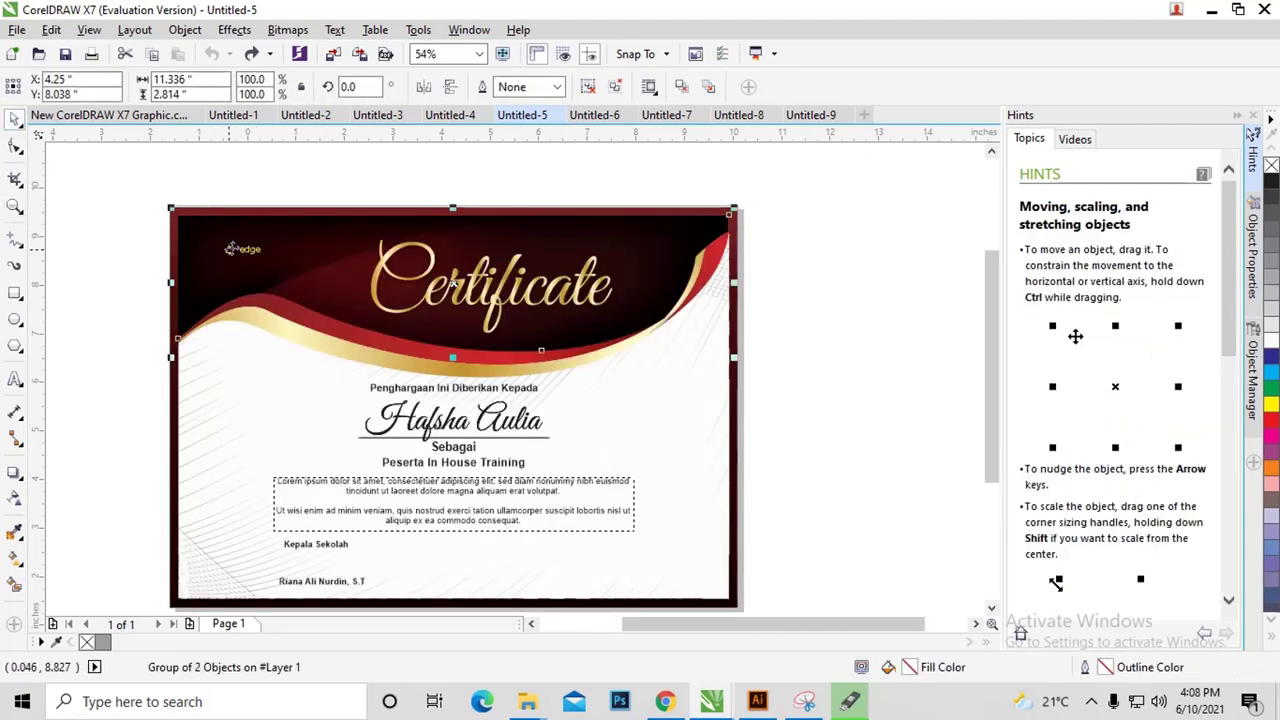
pyautogui.rightClick(270, 243)
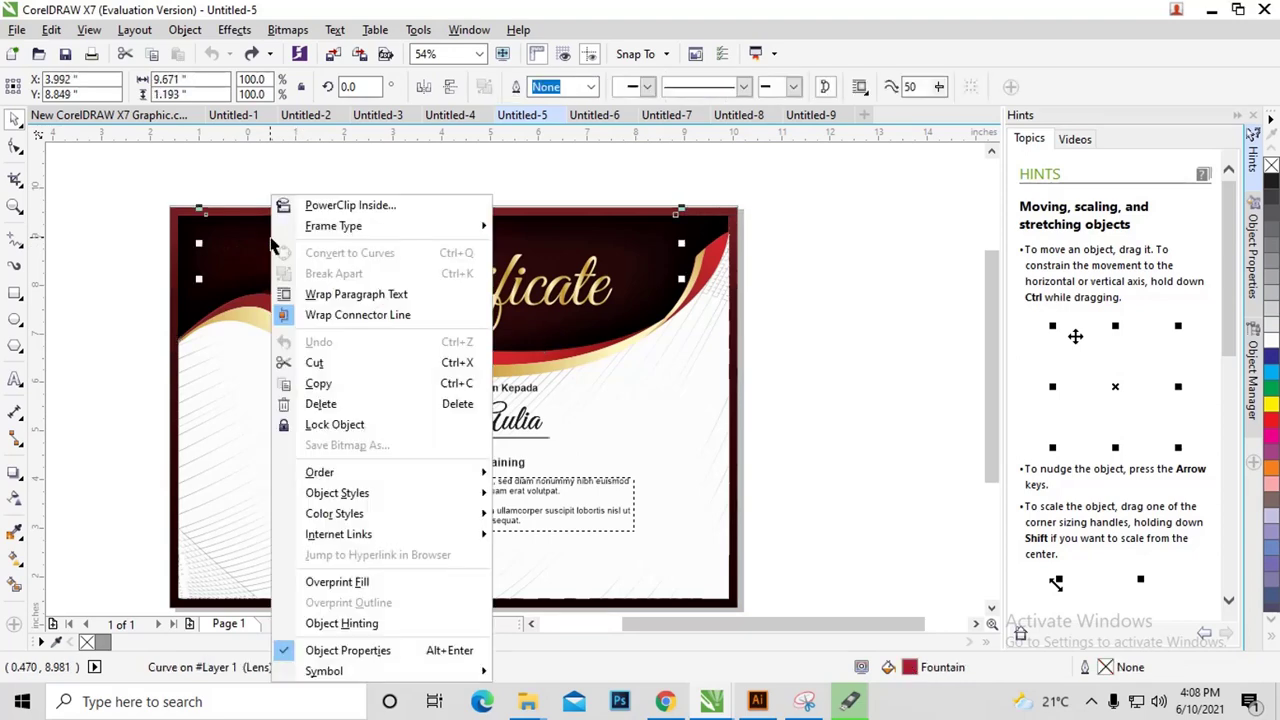
pyautogui.click(181, 232)
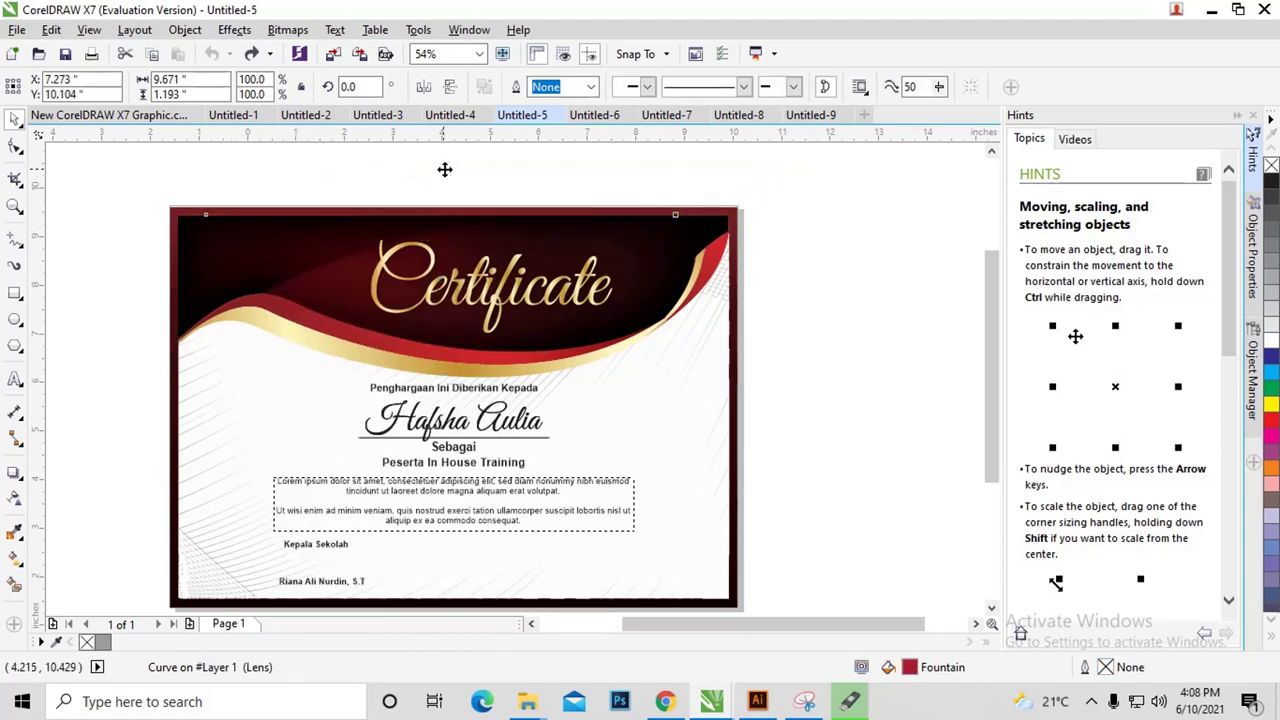
pyautogui.hotkey('ctrl', 'shift', 'z')
pyautogui.hotkey('ctrl', 'z')
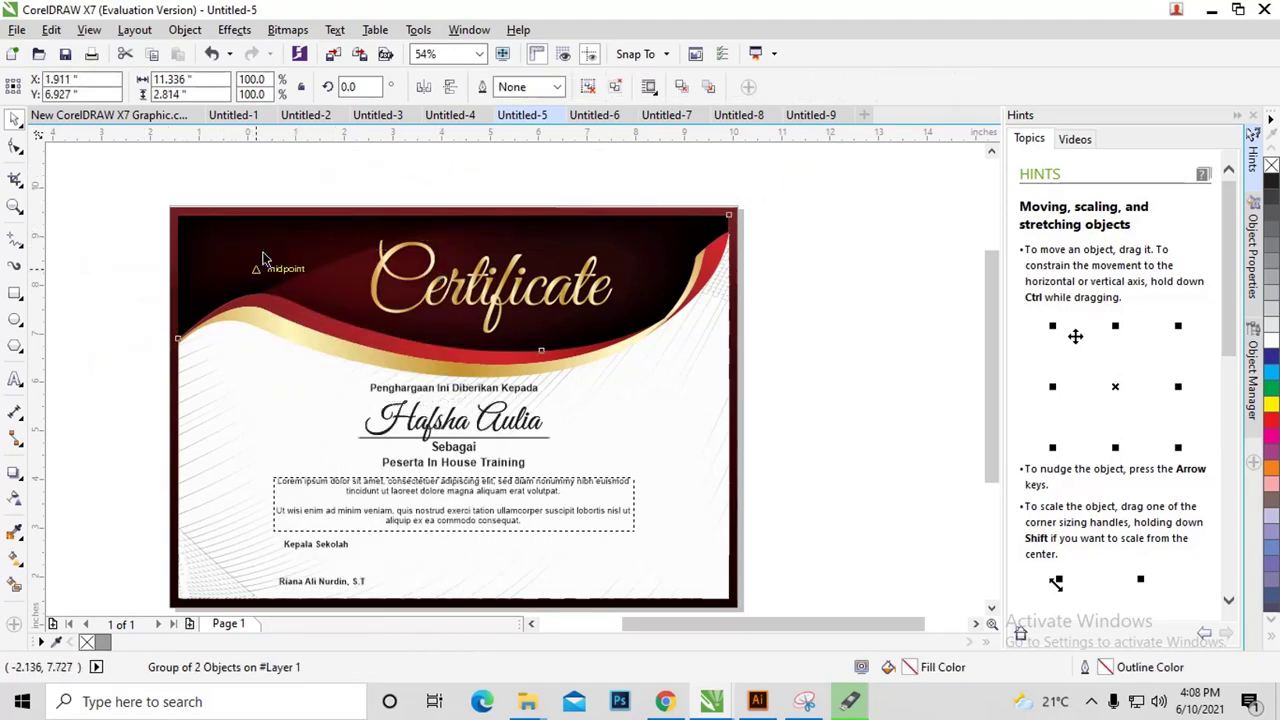
pyautogui.hotkey('ctrl', 'shift', 'z')
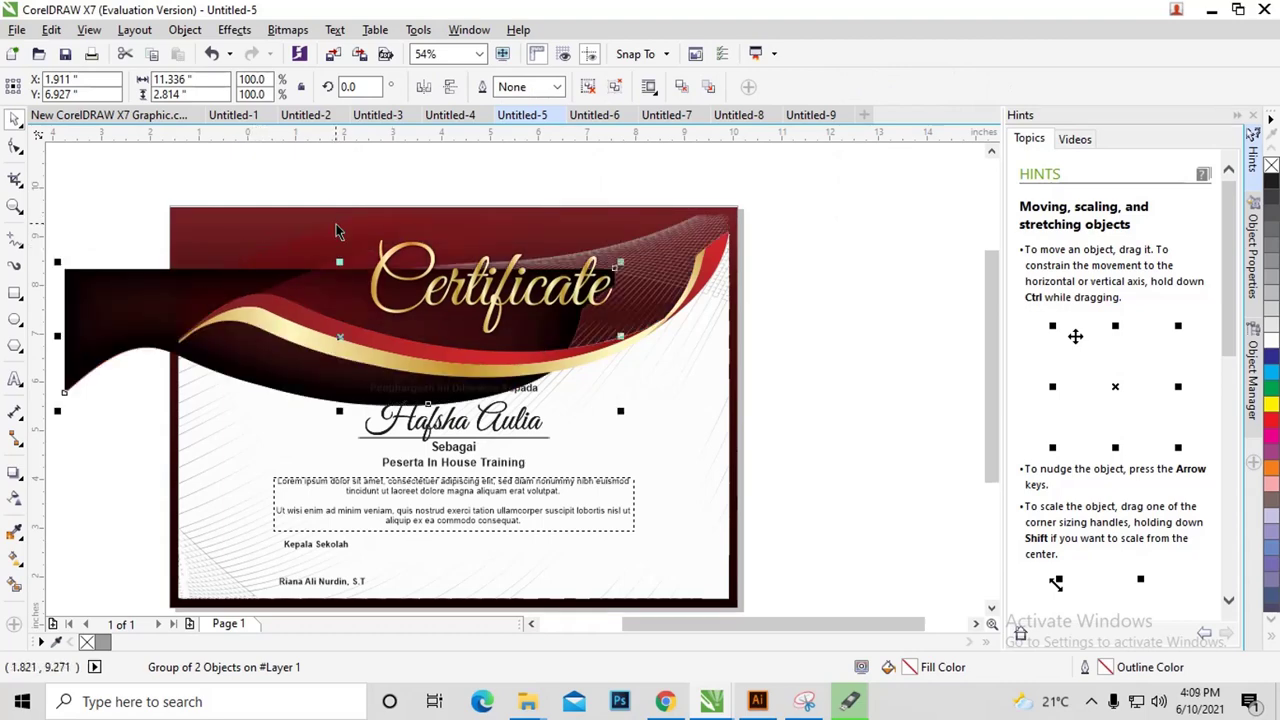
pyautogui.click(14, 497)
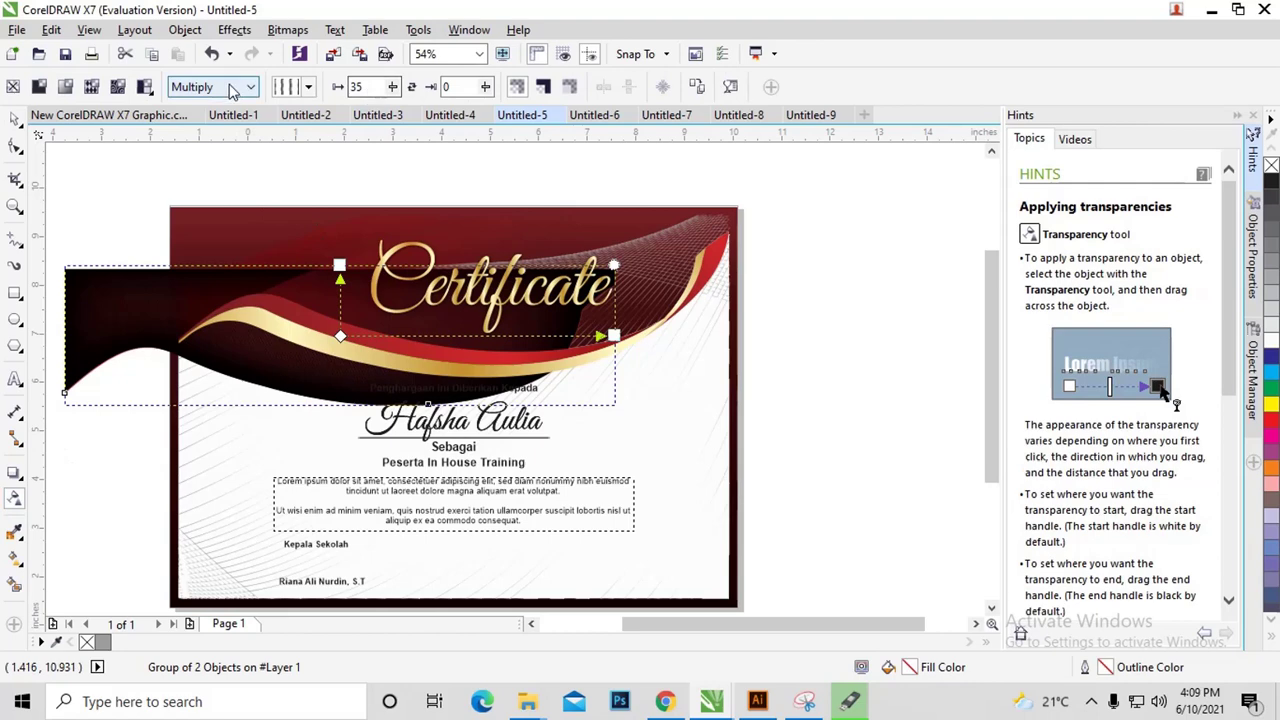
# Step: Give the header wave a Multiply transparency with the second value set to 39
pyautogui.click(230, 87)
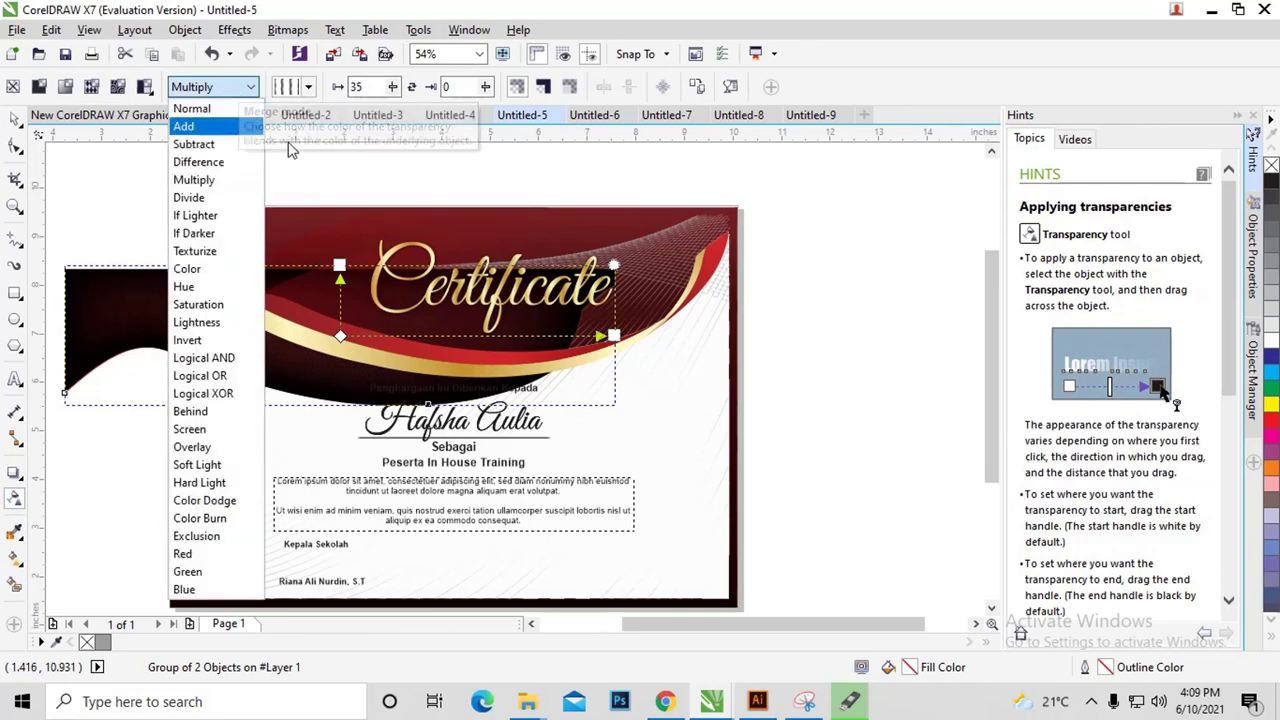
pyautogui.click(398, 89)
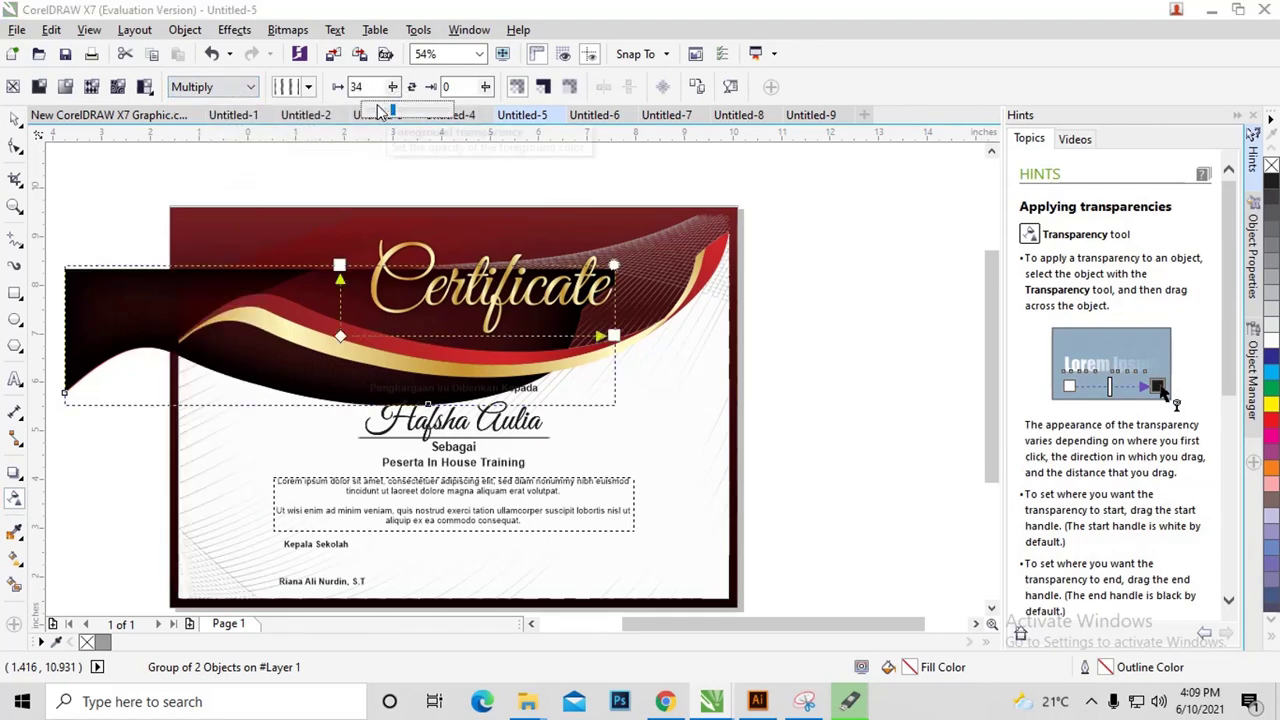
pyautogui.moveTo(398, 89)
pyautogui.mouseDown()
pyautogui.moveTo(441, 120)
pyautogui.moveTo(486, 92)
pyautogui.moveTo(540, 114)
pyautogui.mouseUp()
pyautogui.click(392, 88)
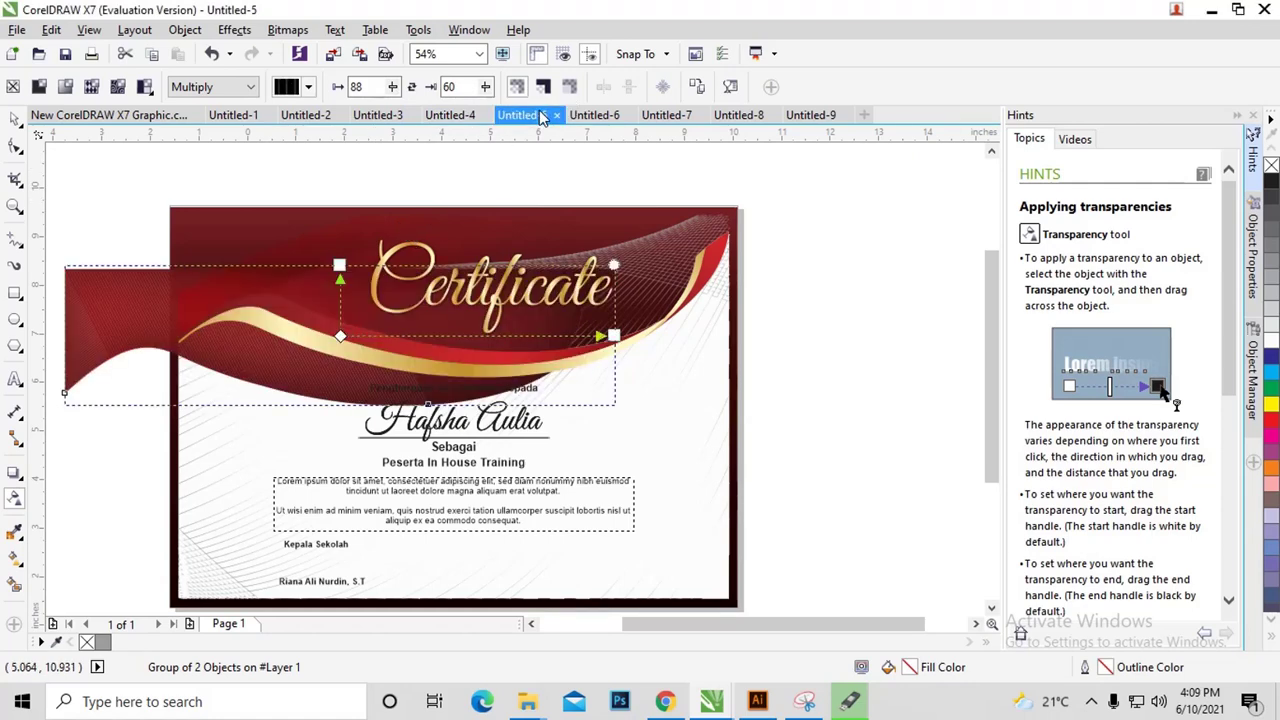
pyautogui.click(486, 88)
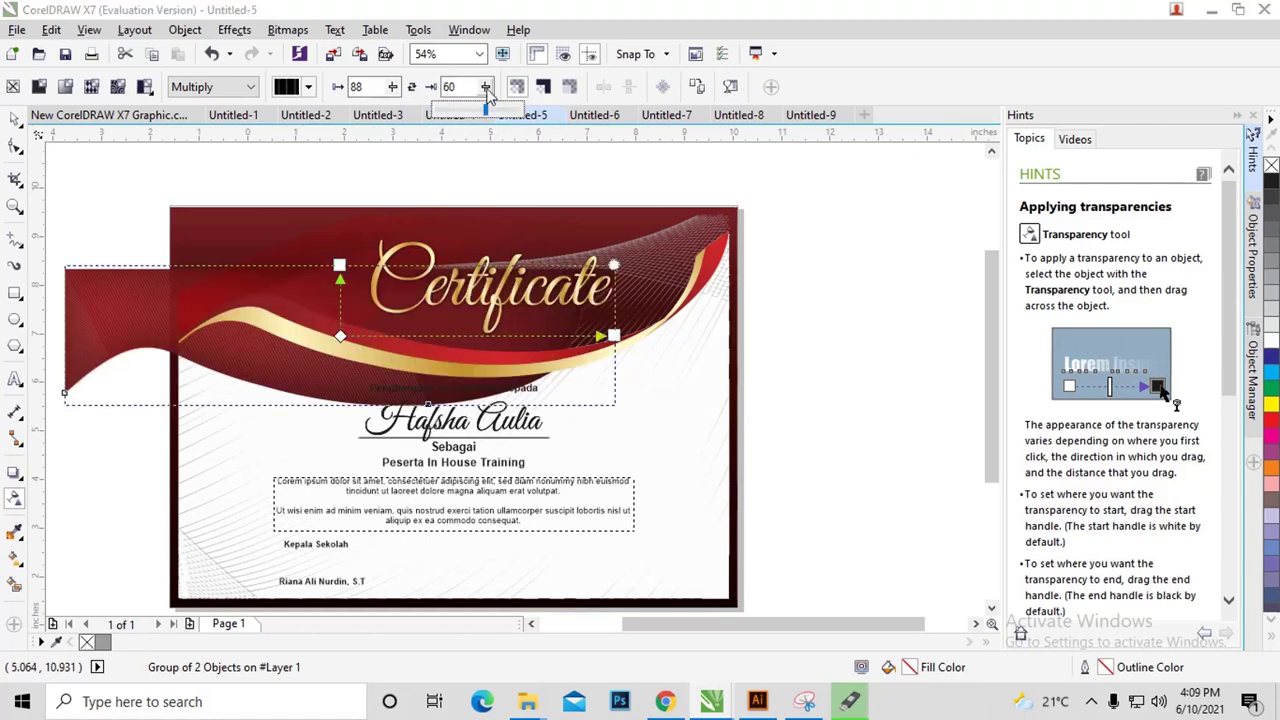
pyautogui.moveTo(474, 118); pyautogui.dragTo(466, 116)
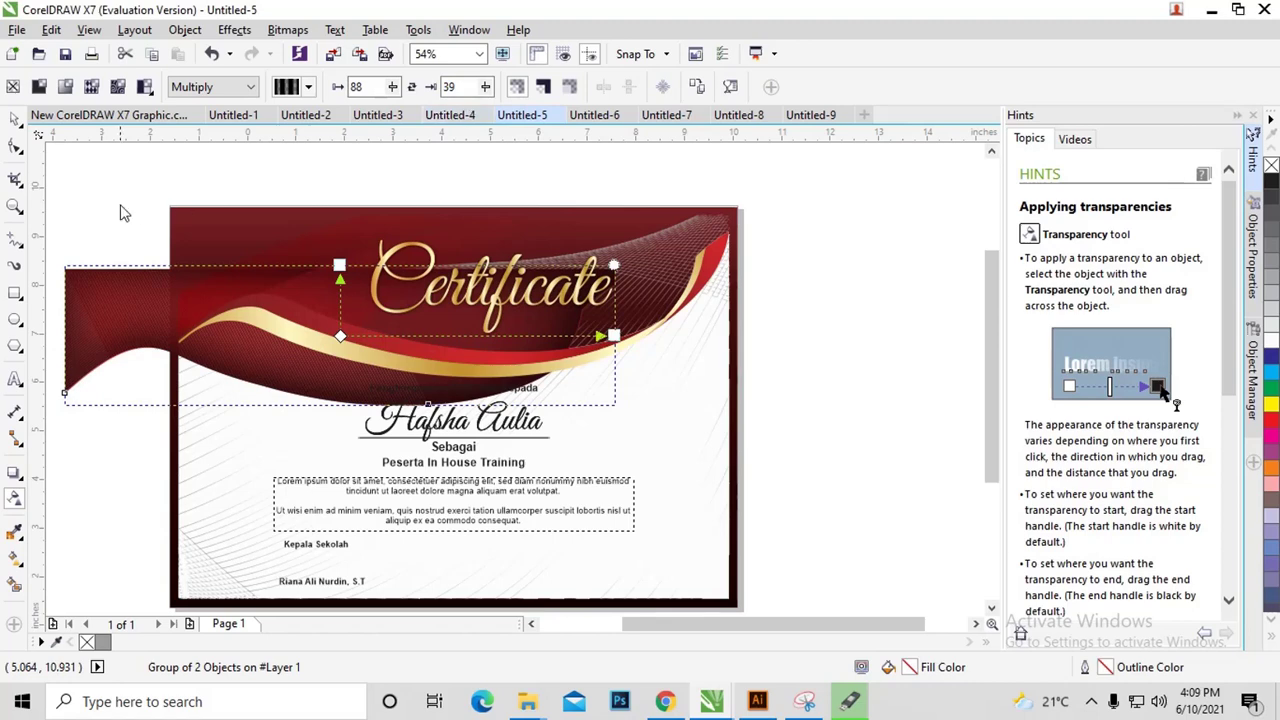
# Step: Drag the wave group back within the page bounds over the certificate header
pyautogui.click(15, 120)
pyautogui.click(109, 147)
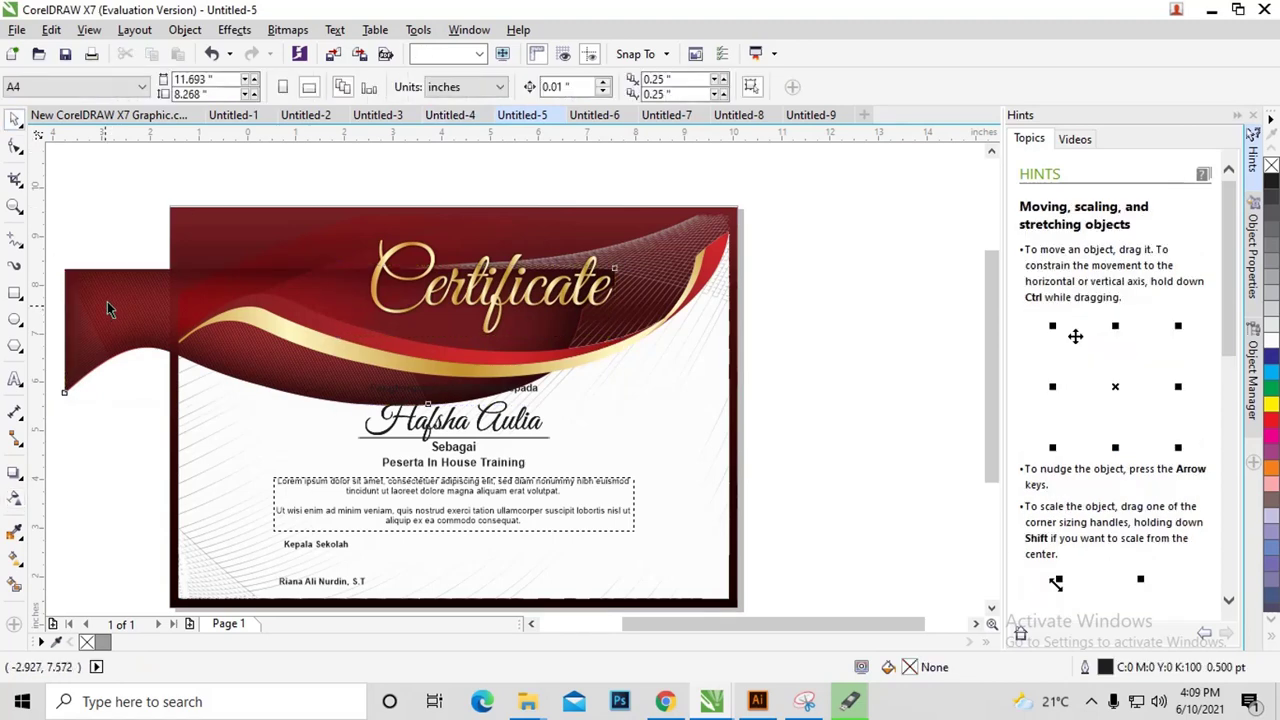
pyautogui.moveTo(107, 301)
pyautogui.mouseDown()
pyautogui.moveTo(162, 250)
pyautogui.moveTo(222, 244)
pyautogui.mouseUp()
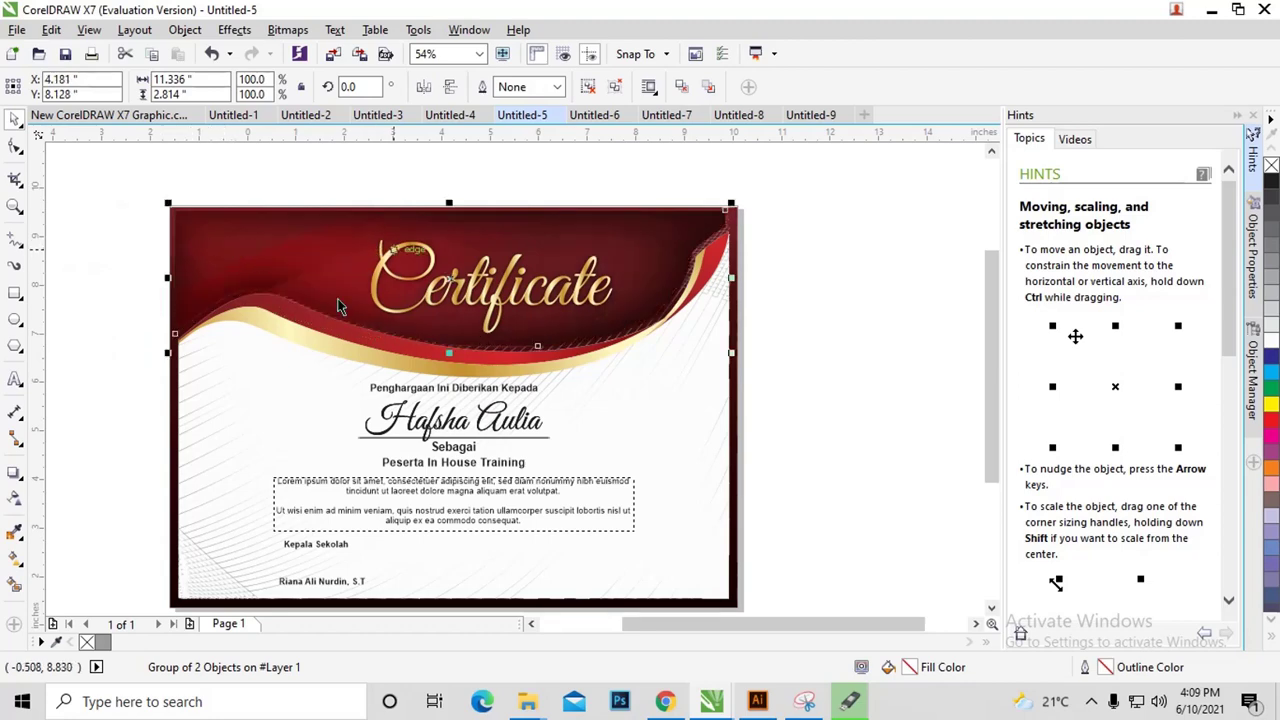
pyautogui.scroll(2, 332, 265)
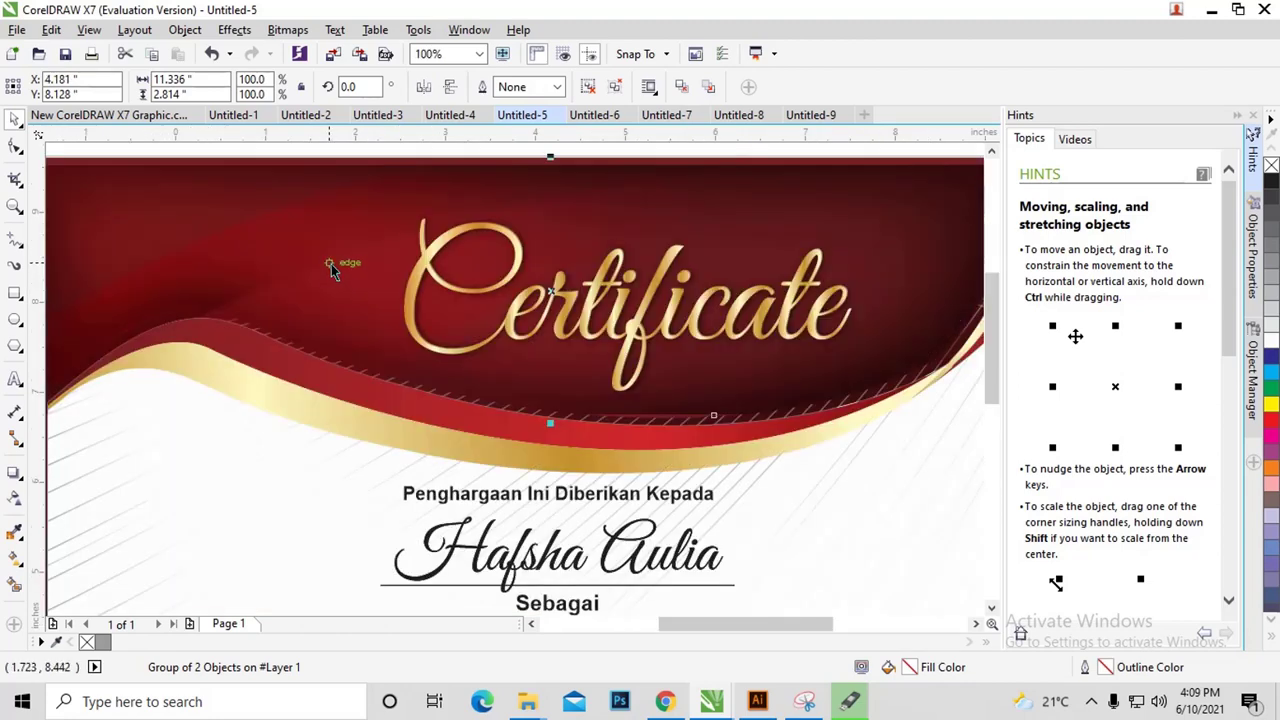
pyautogui.scroll(-2, 330, 261)
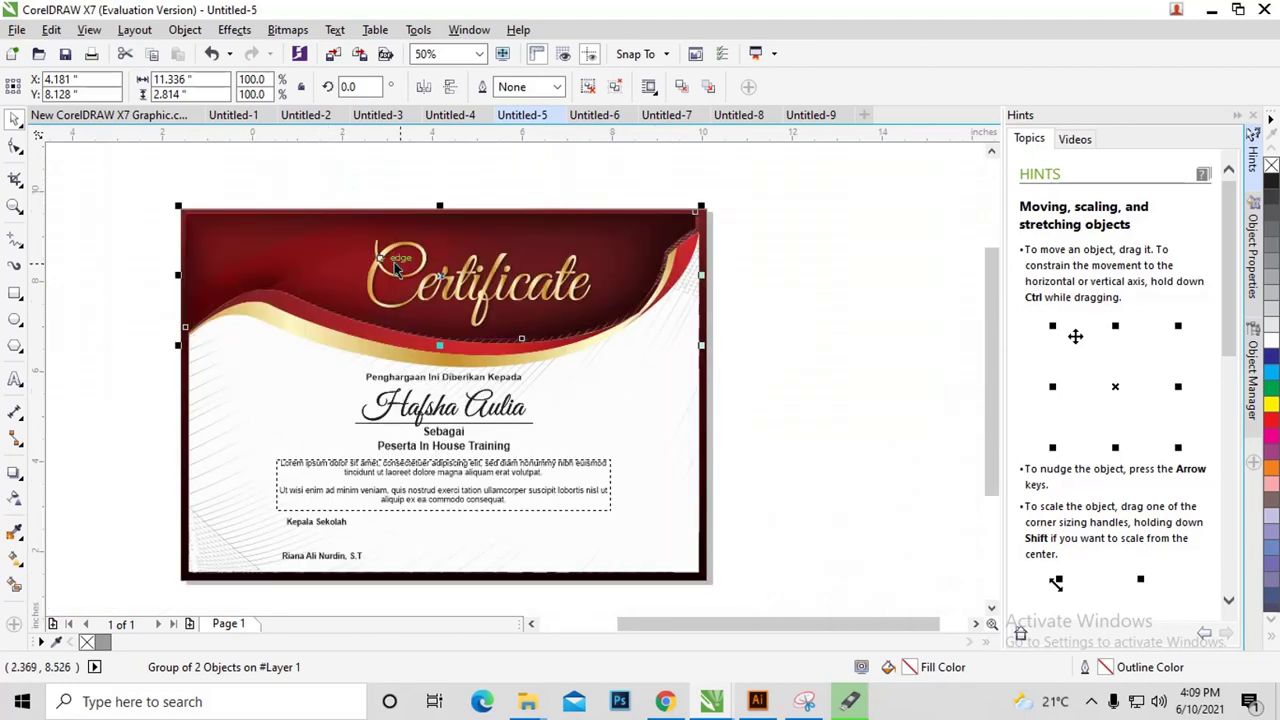
pyautogui.hotkey('alt', 'Tab')
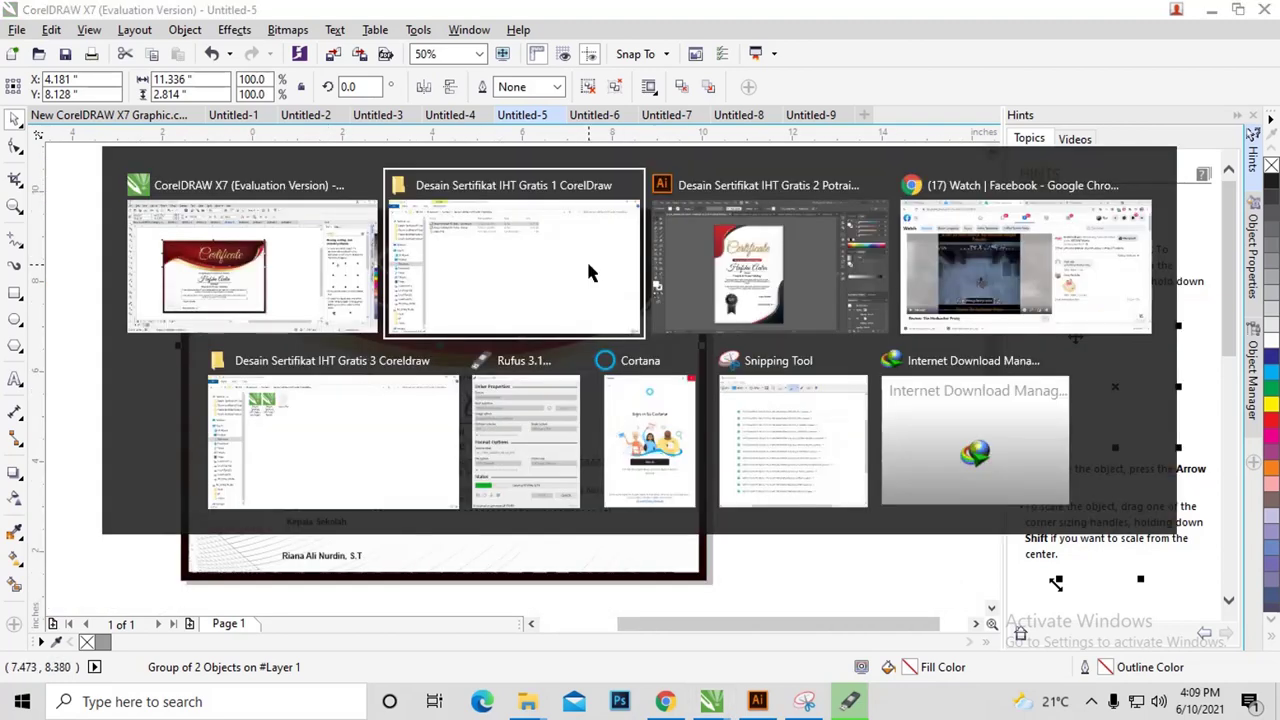
# Step: Open Desain Sertifikat IHT Gratis 1 Potrait-01.psd from the Gratis 1 Photoshop folder in Photoshop
pyautogui.press('BackSpace')
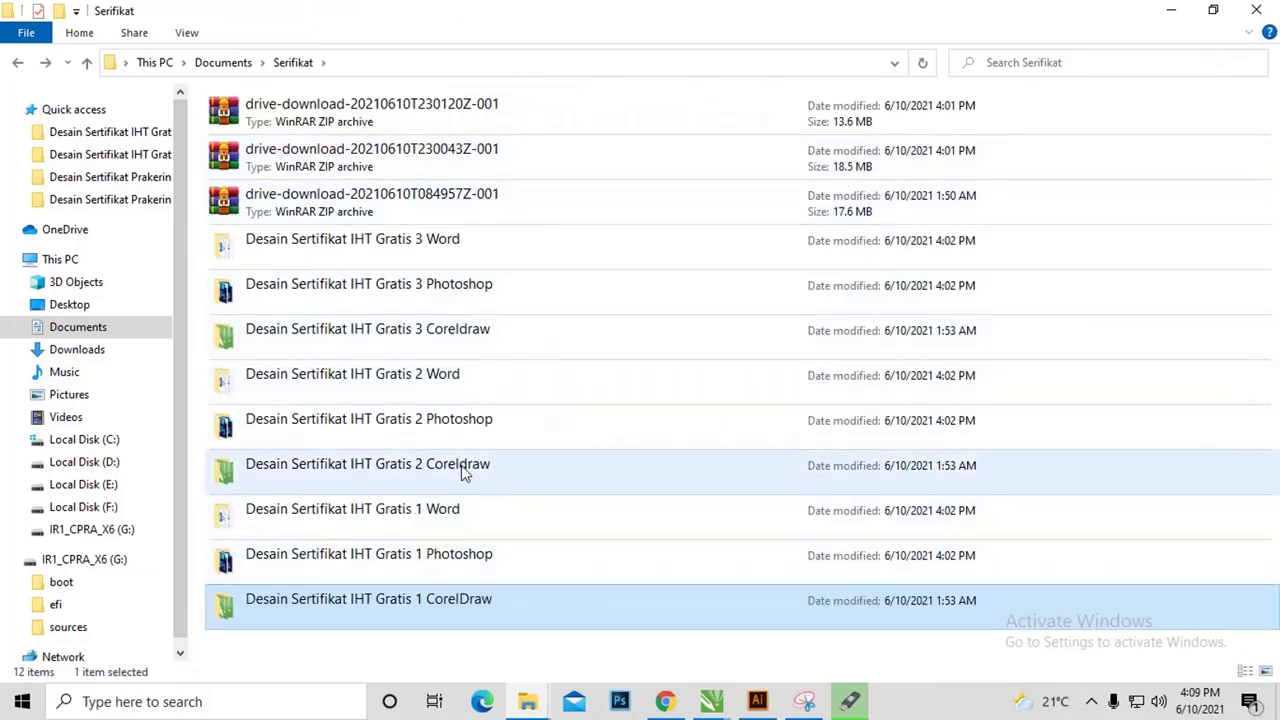
pyautogui.doubleClick(470, 558)
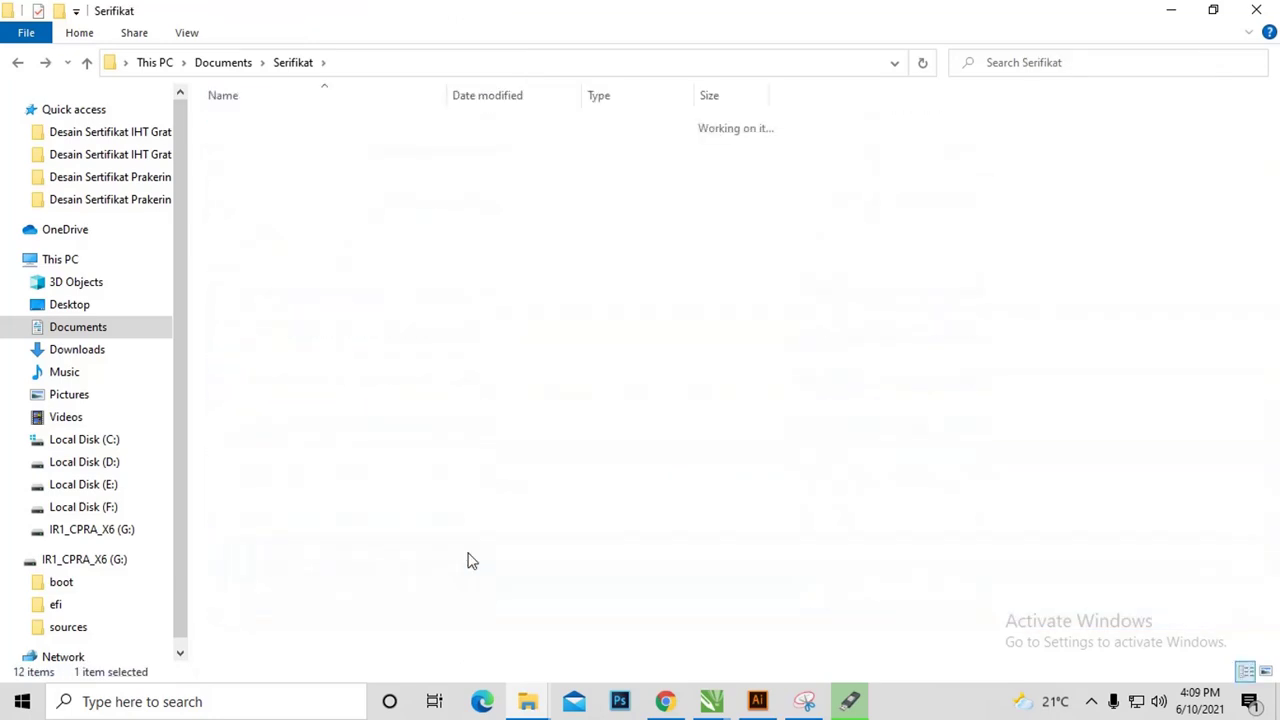
pyautogui.click(386, 149)
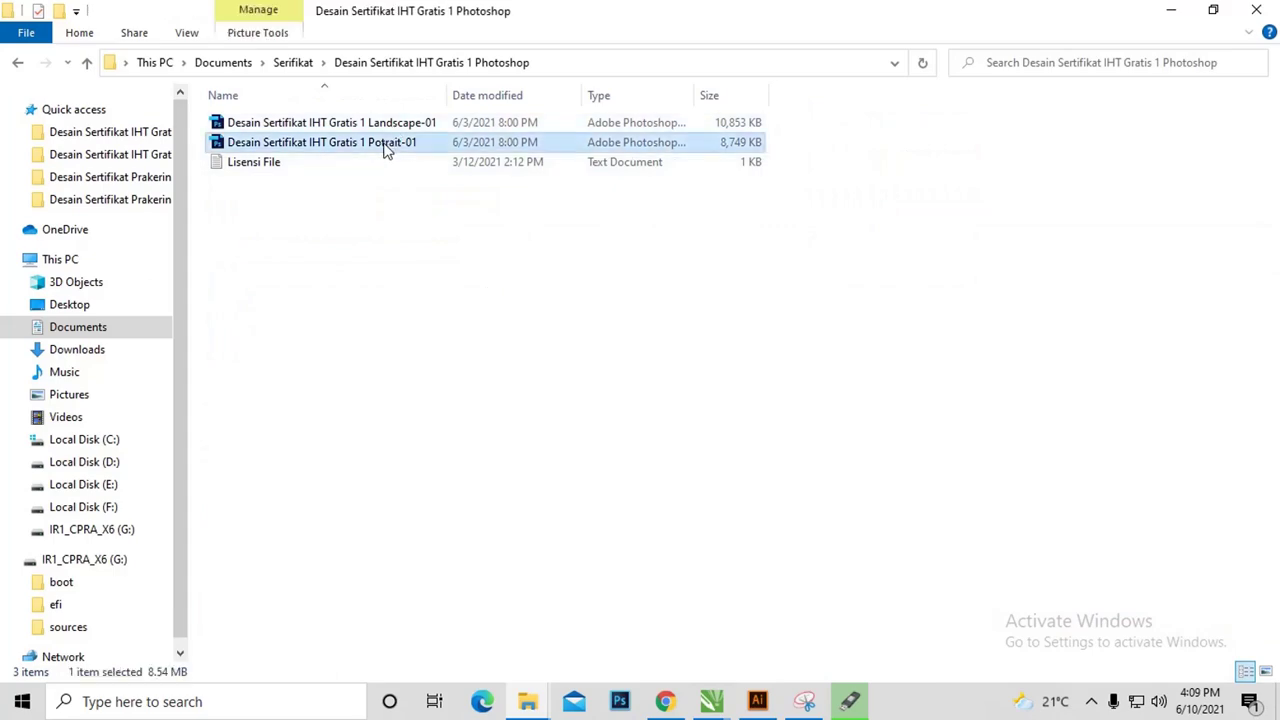
pyautogui.rightClick(386, 149)
pyautogui.click(405, 160)
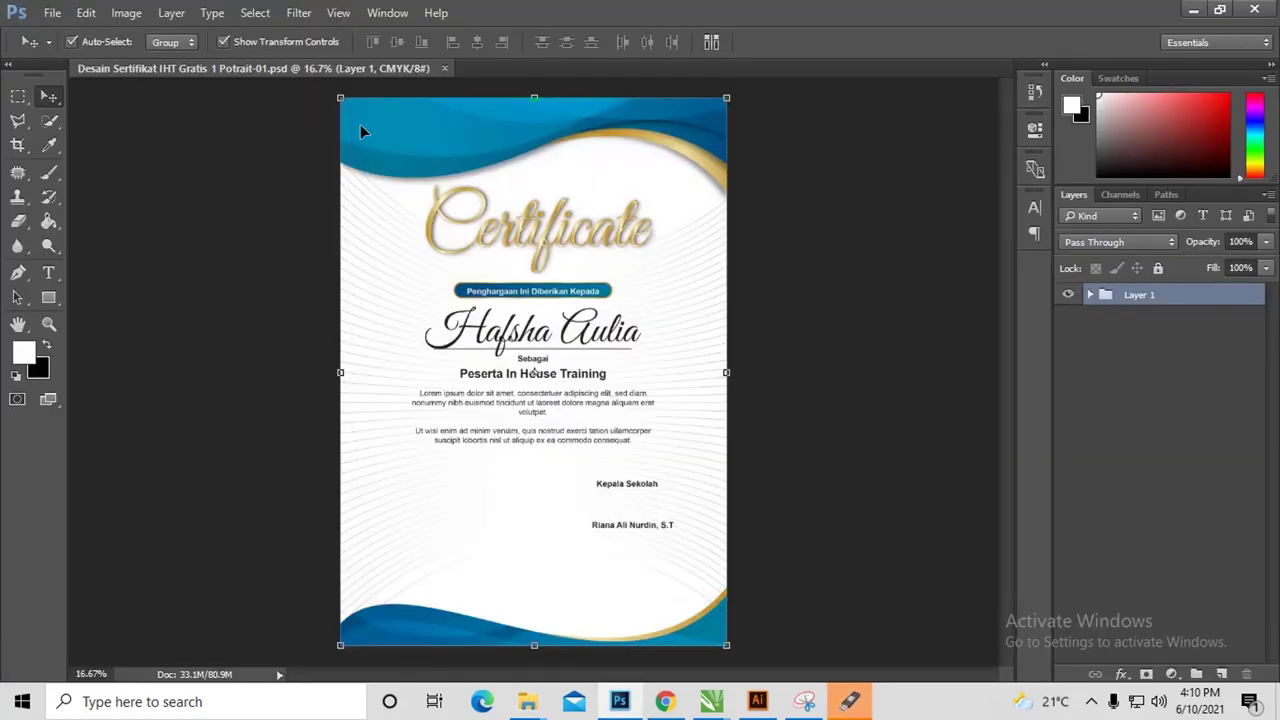
# Step: Expand Layer 1 and inspect the Lorem ipsum text and the recipient name's Great Vibes font
pyautogui.click(1090, 294)
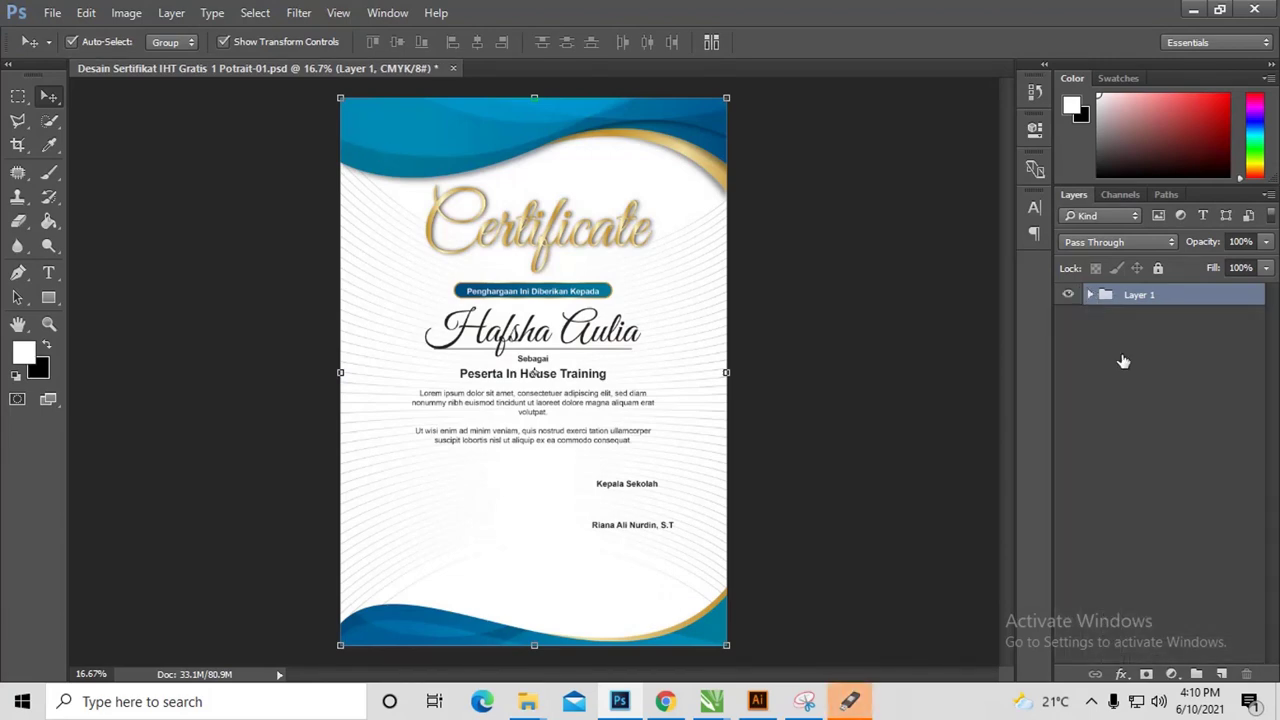
pyautogui.click(1090, 294)
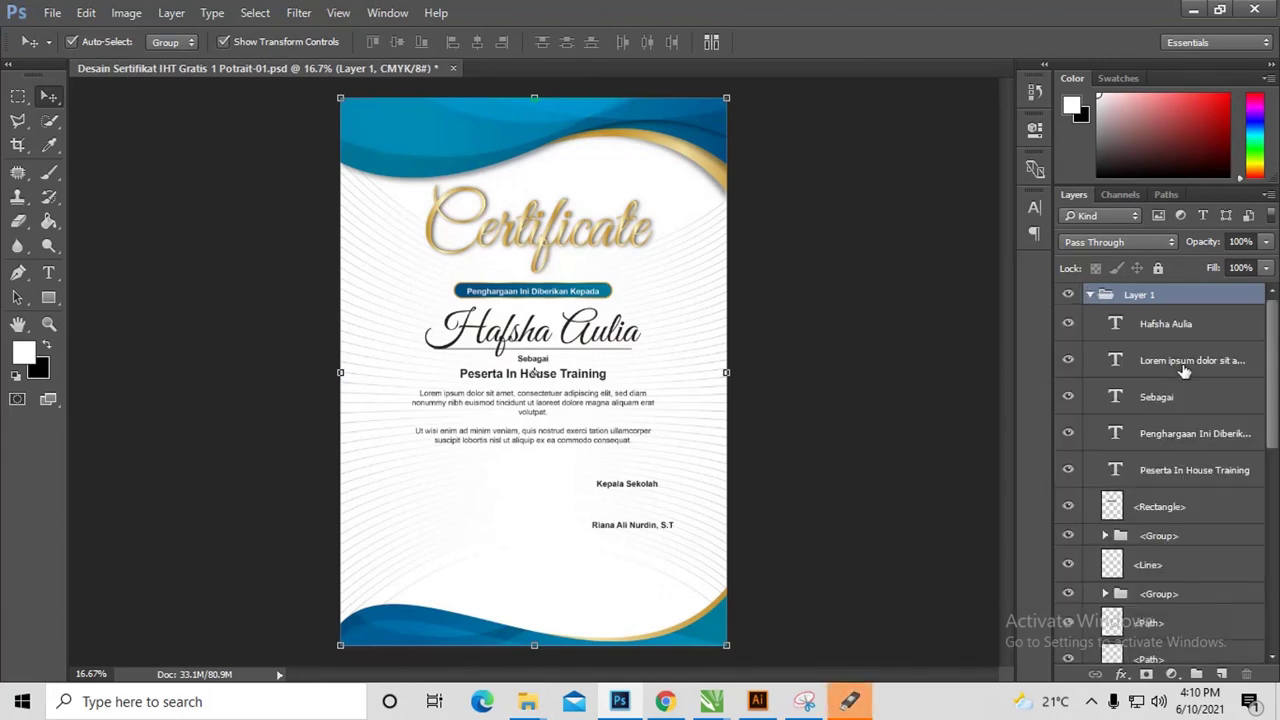
pyautogui.doubleClick(1118, 361)
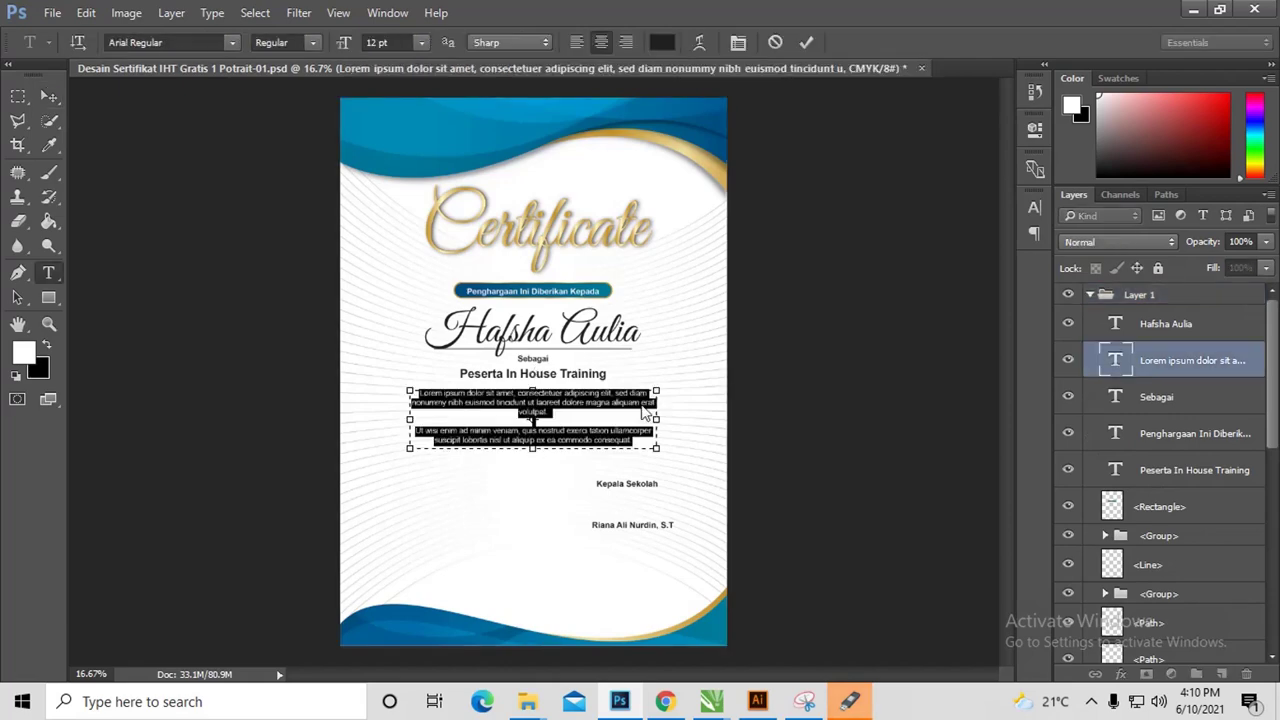
pyautogui.doubleClick(1112, 324)
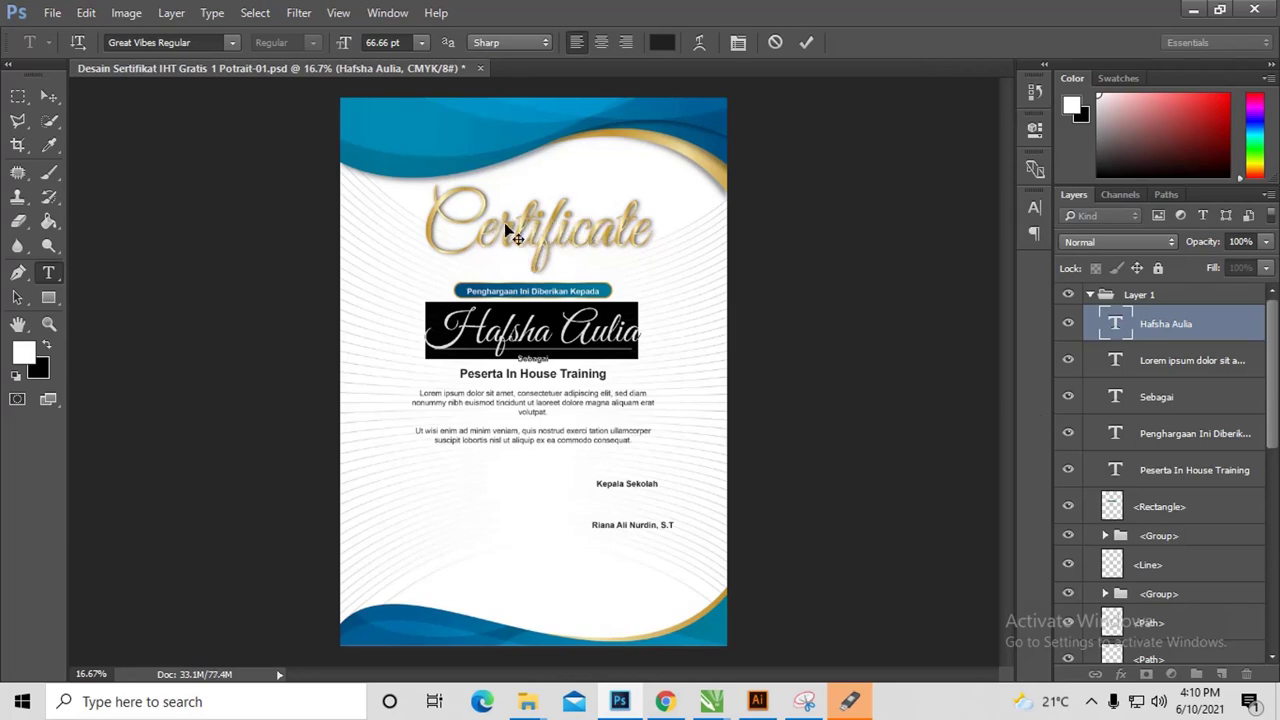
pyautogui.moveTo(1276, 389); pyautogui.dragTo(1256, 596)
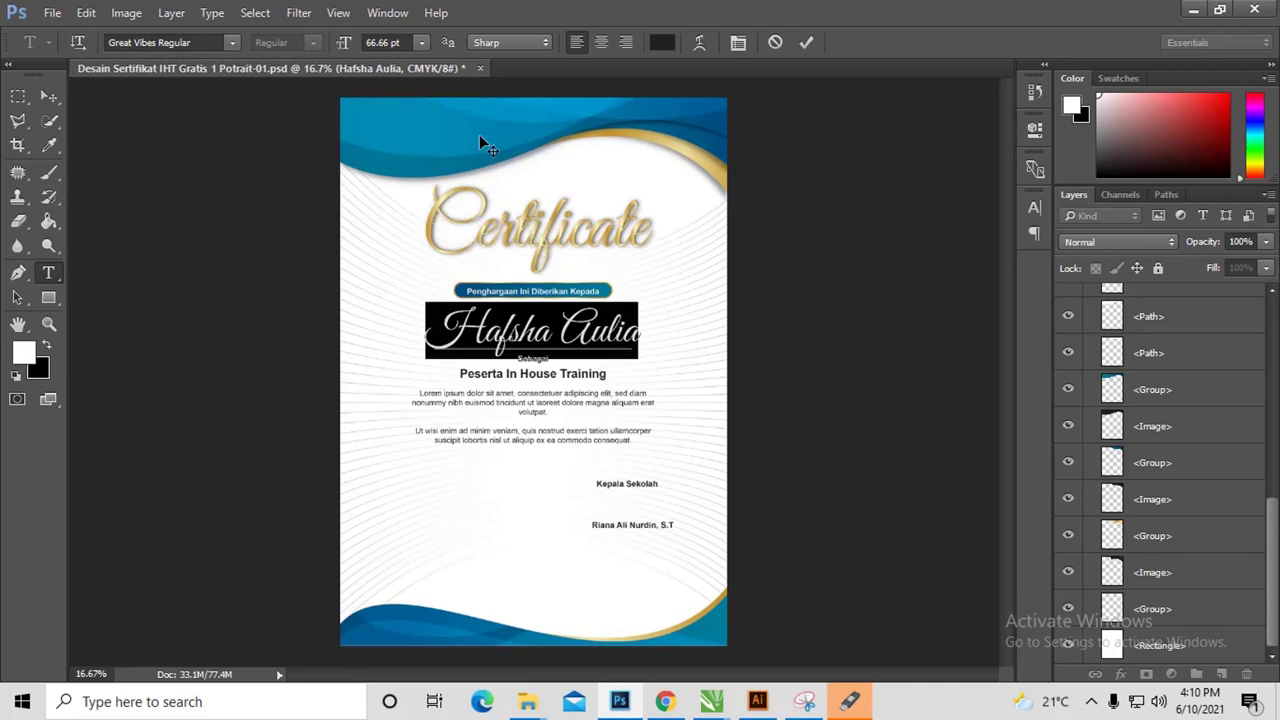
pyautogui.hotkey('alt', 'Tab')
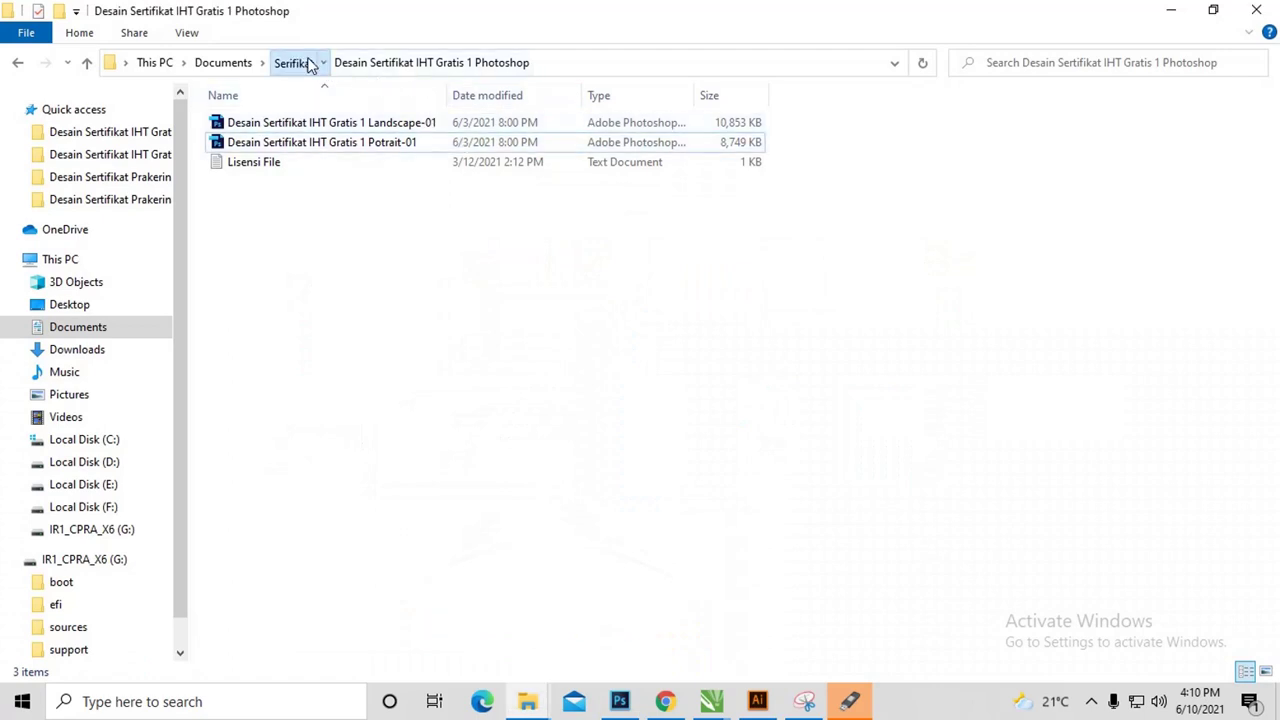
# Step: Open the Gratis 3 Photoshop folder's Landscape-01 PSD in Photoshop and expand its Layer 1 group
pyautogui.click(300, 62)
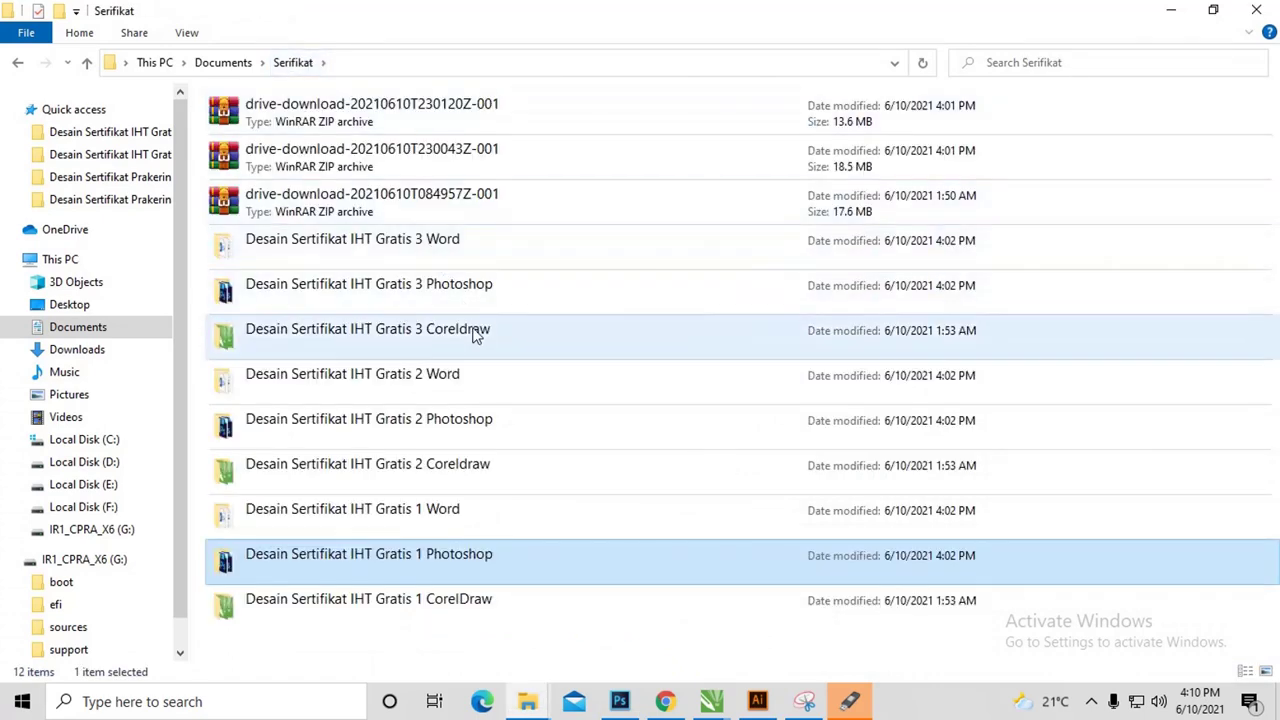
pyautogui.doubleClick(458, 294)
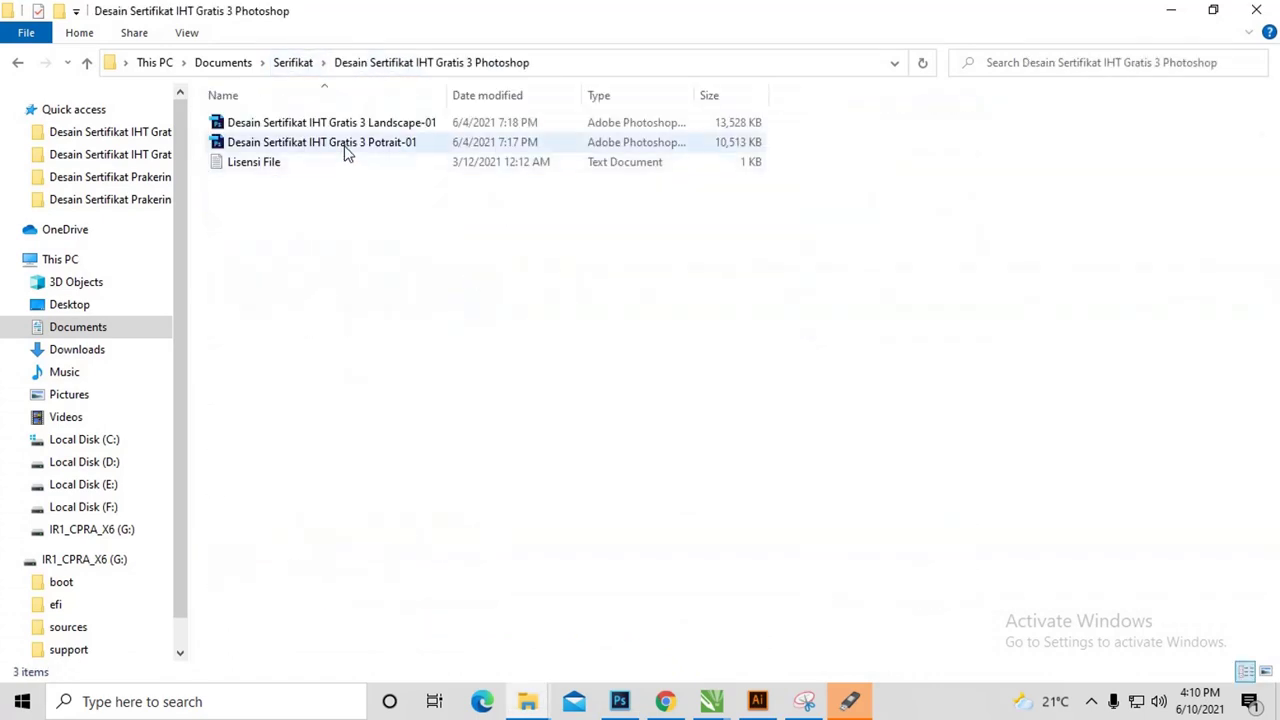
pyautogui.click(344, 128)
pyautogui.rightClick(376, 142)
pyautogui.click(381, 150)
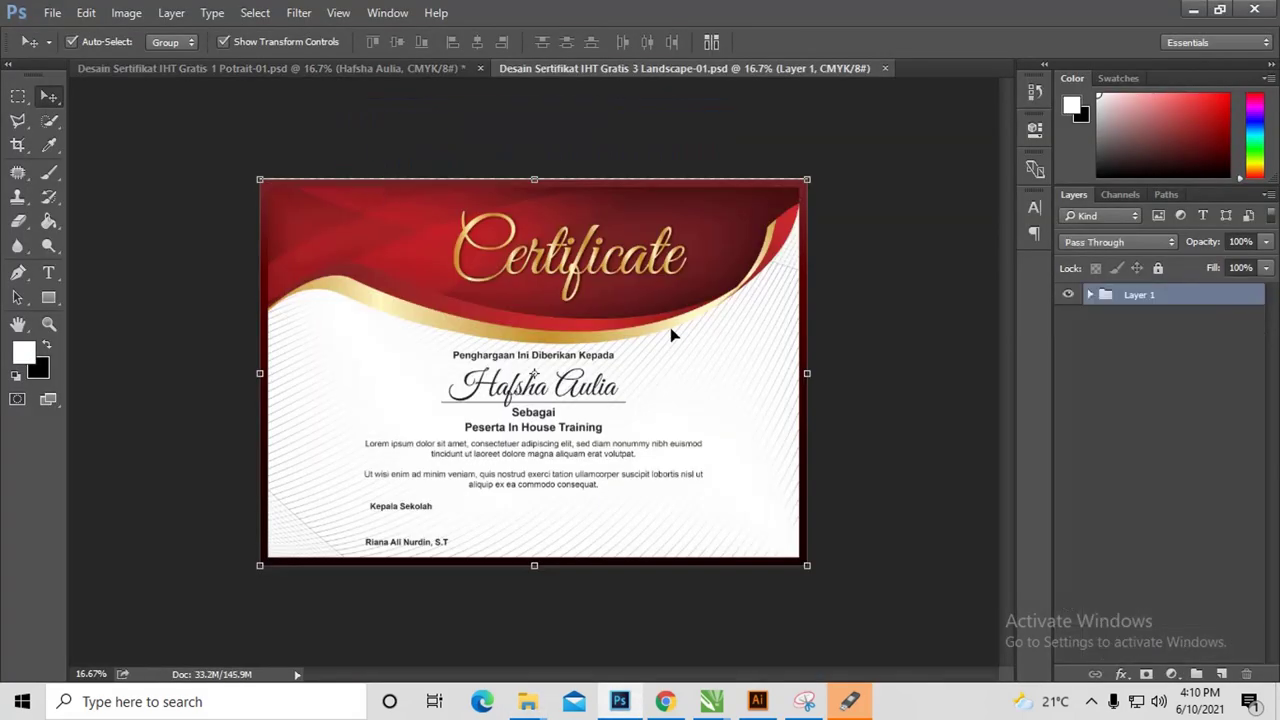
pyautogui.click(1090, 295)
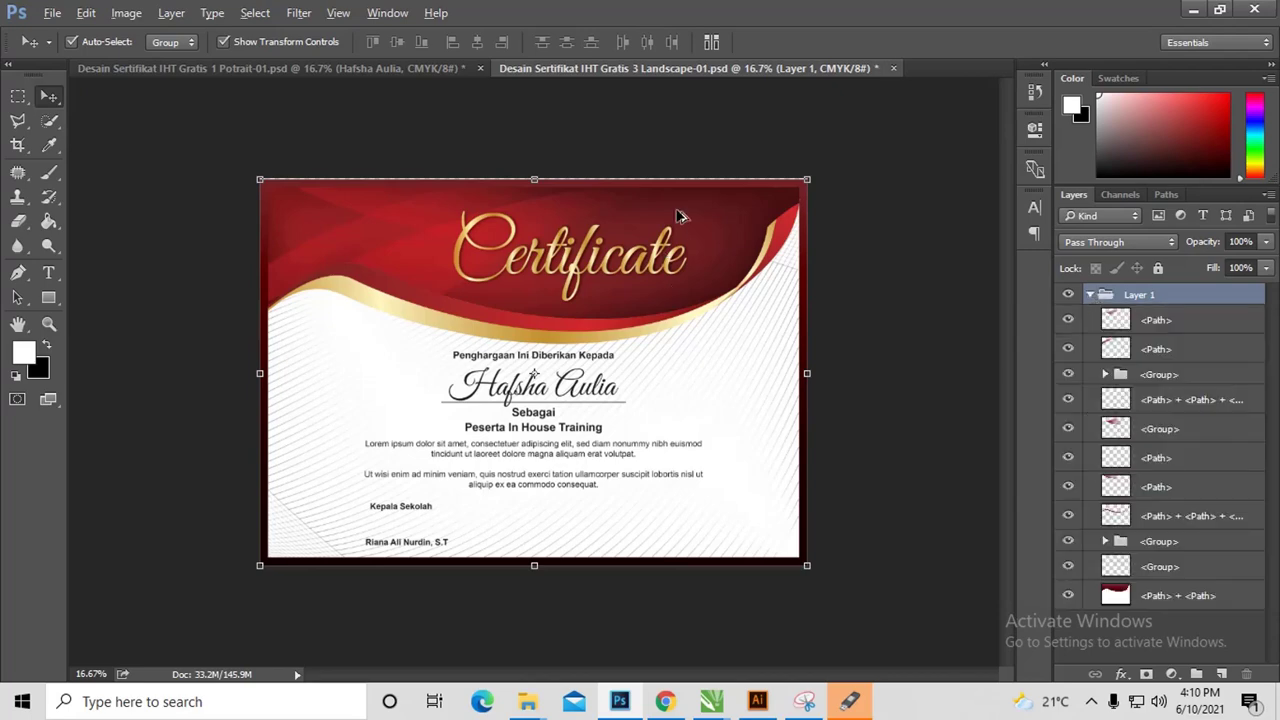
pyautogui.hotkey('alt', 'Tab')
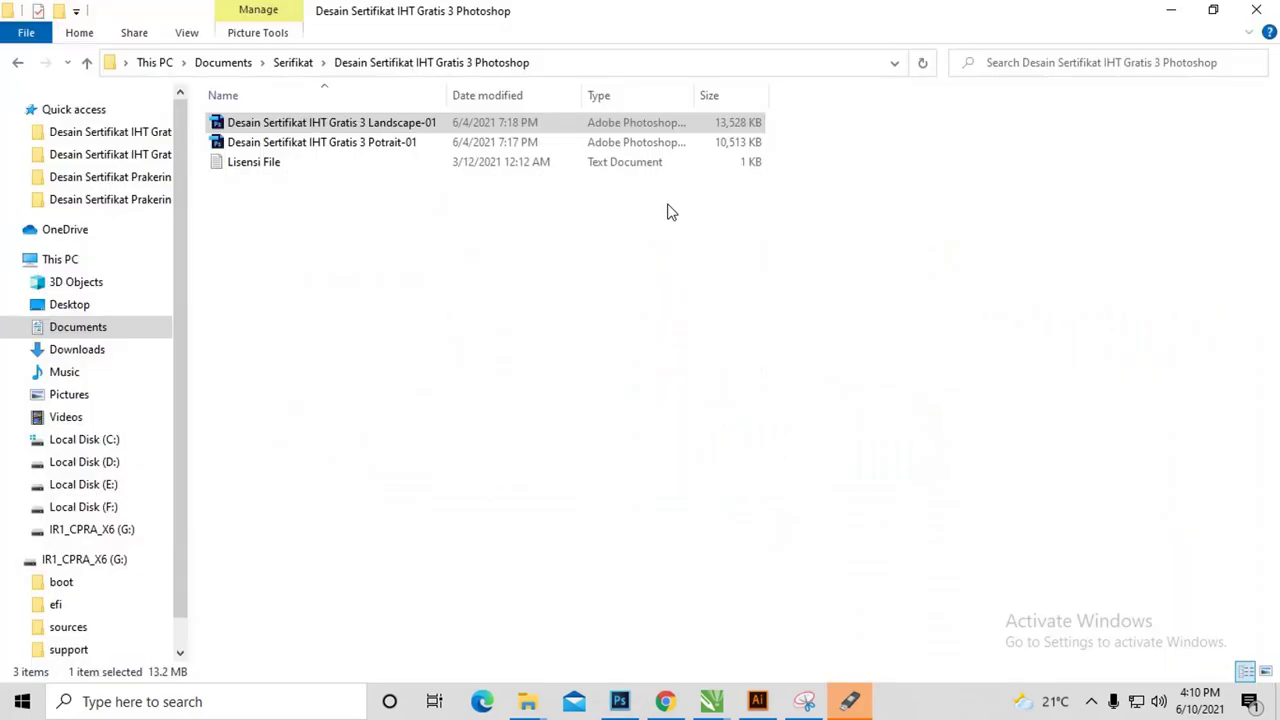
# Step: Open the Word Landscape file from the 'Desain Sertifikat IHT Gratis 1 Word' folder
pyautogui.hotkey('alt', 'Up')
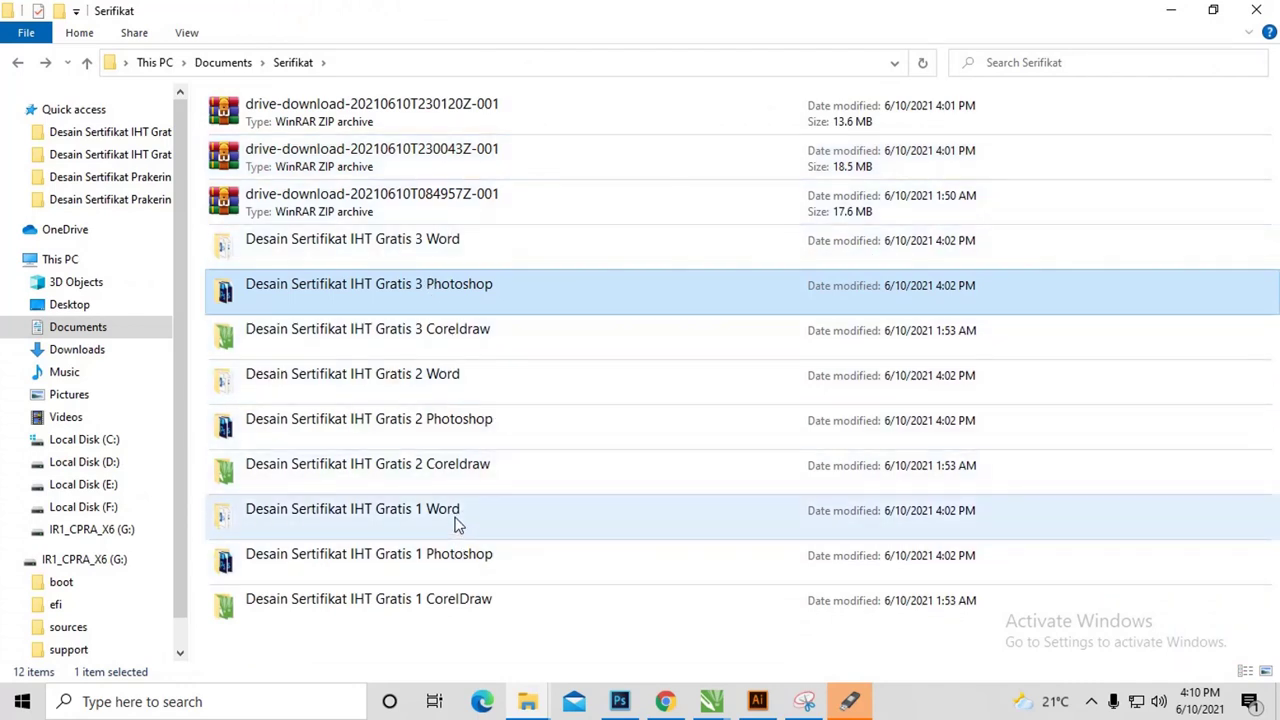
pyautogui.doubleClick(455, 524)
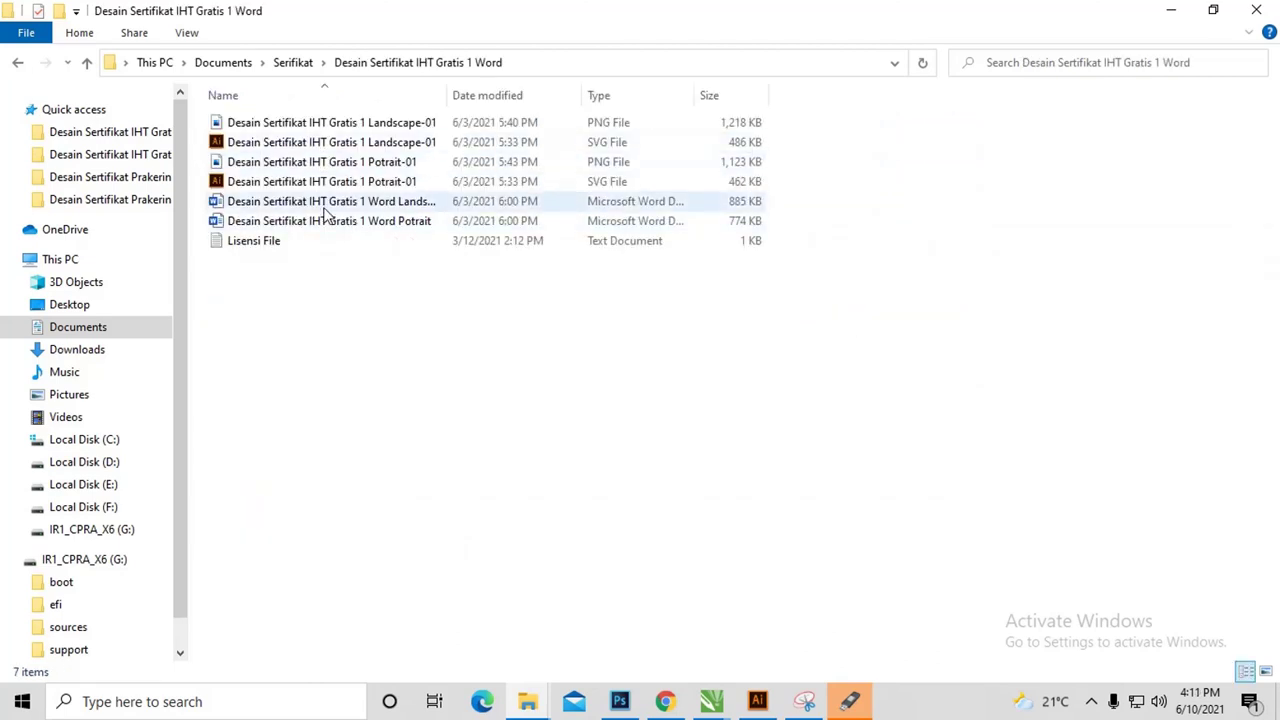
pyautogui.doubleClick(445, 93)
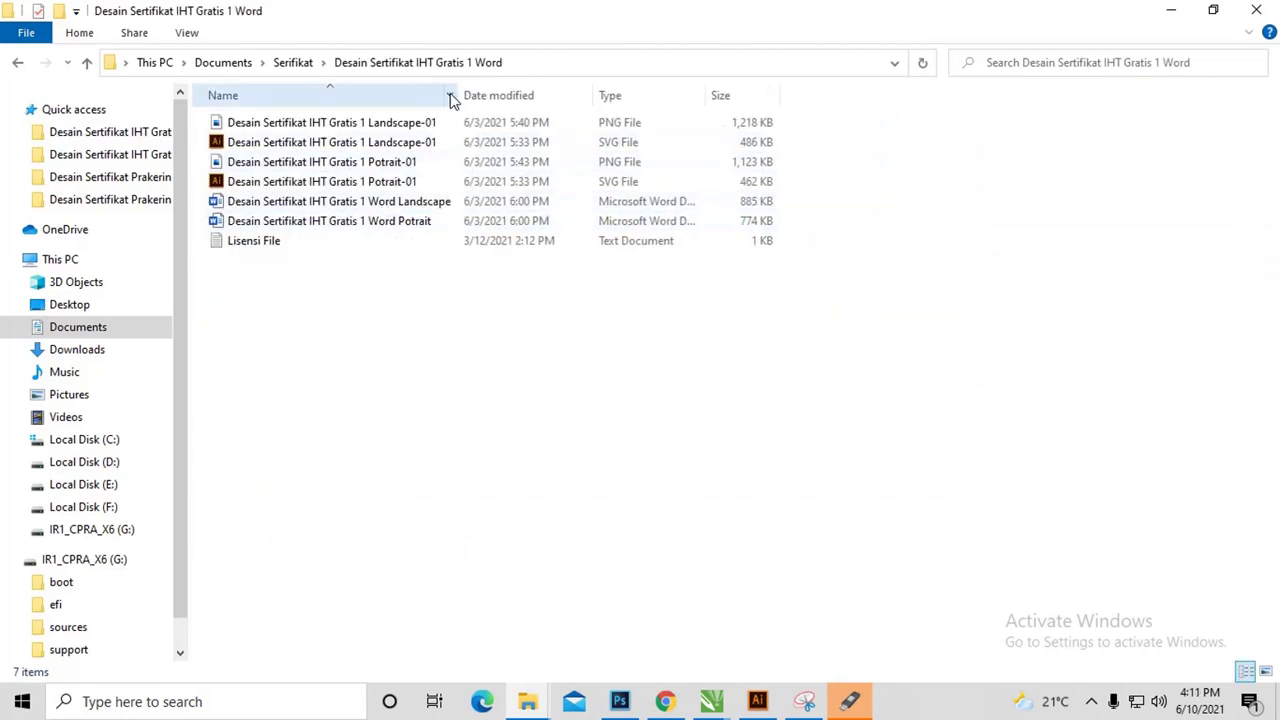
pyautogui.click(423, 212)
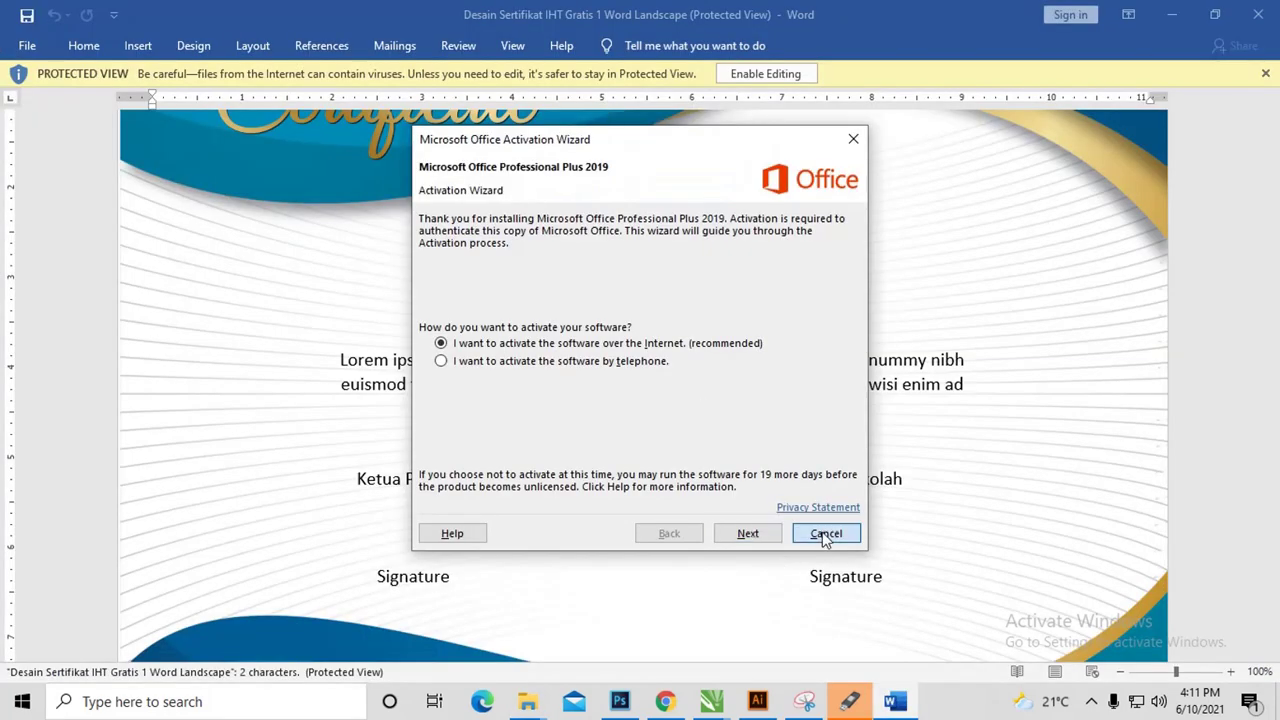
# Step: Cancel the Activation Wizard and enable editing on the Landscape certificate
pyautogui.click(827, 534)
pyautogui.click(765, 74)
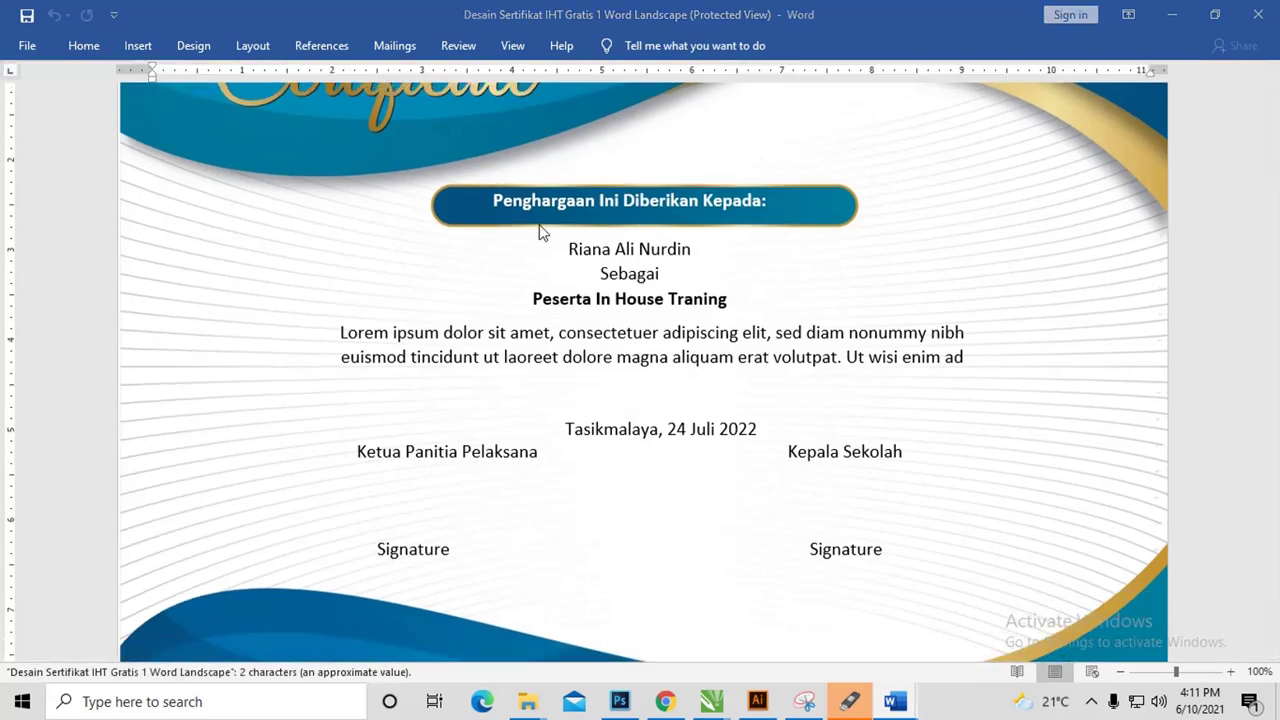
pyautogui.click(496, 180)
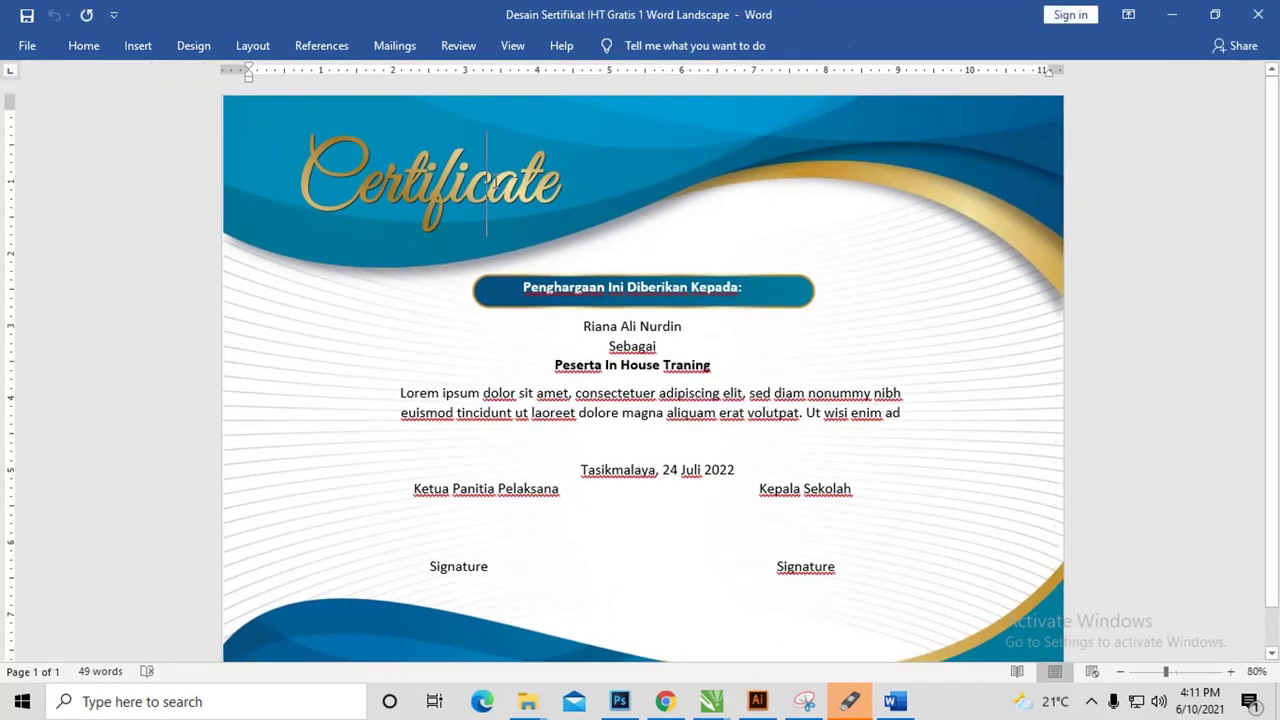
pyautogui.hotkey('ctrl', 'a')
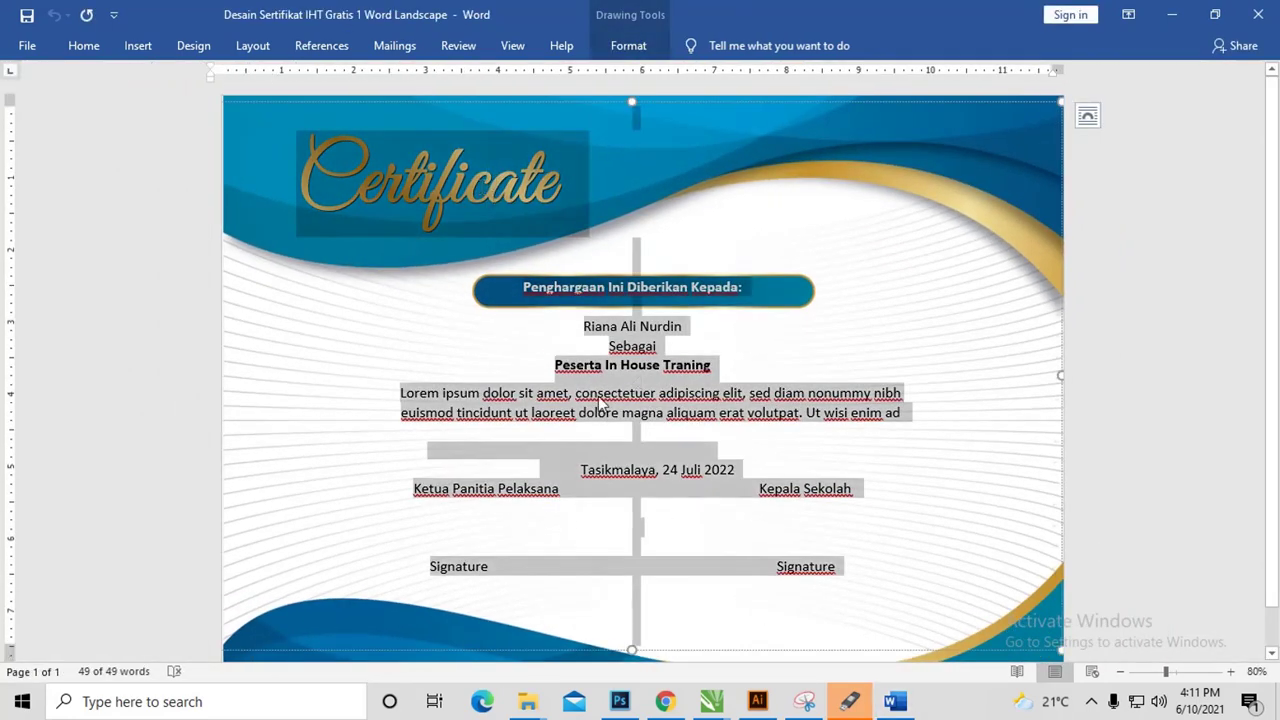
pyautogui.click(340, 169)
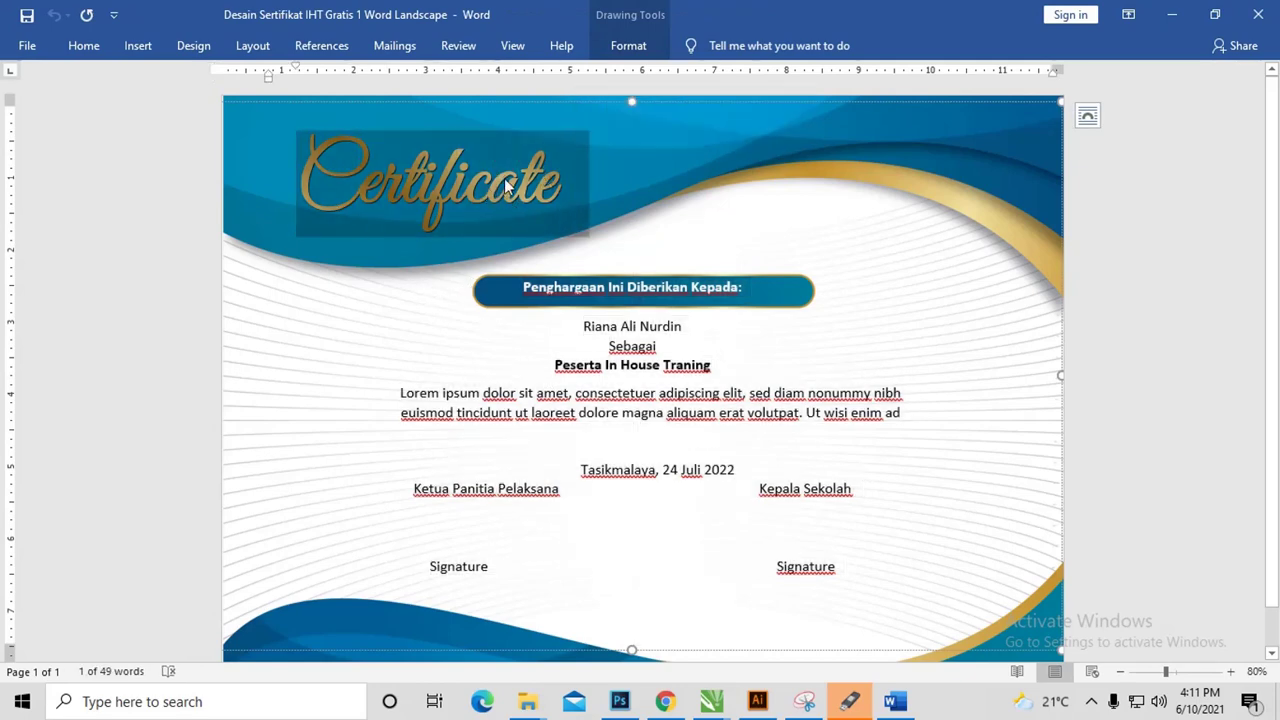
pyautogui.click(628, 45)
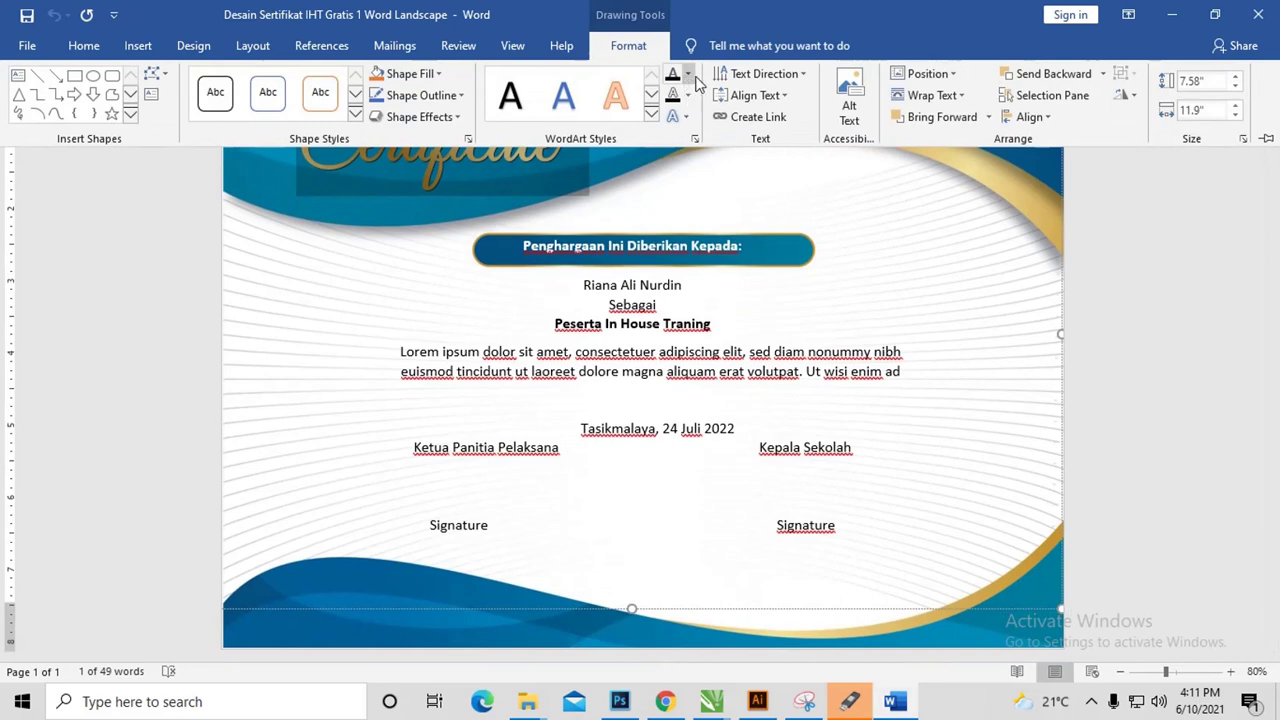
# Step: Show the Format Shape pane through Text Fill > More Gradients
pyautogui.click(688, 75)
pyautogui.moveTo(715, 308)
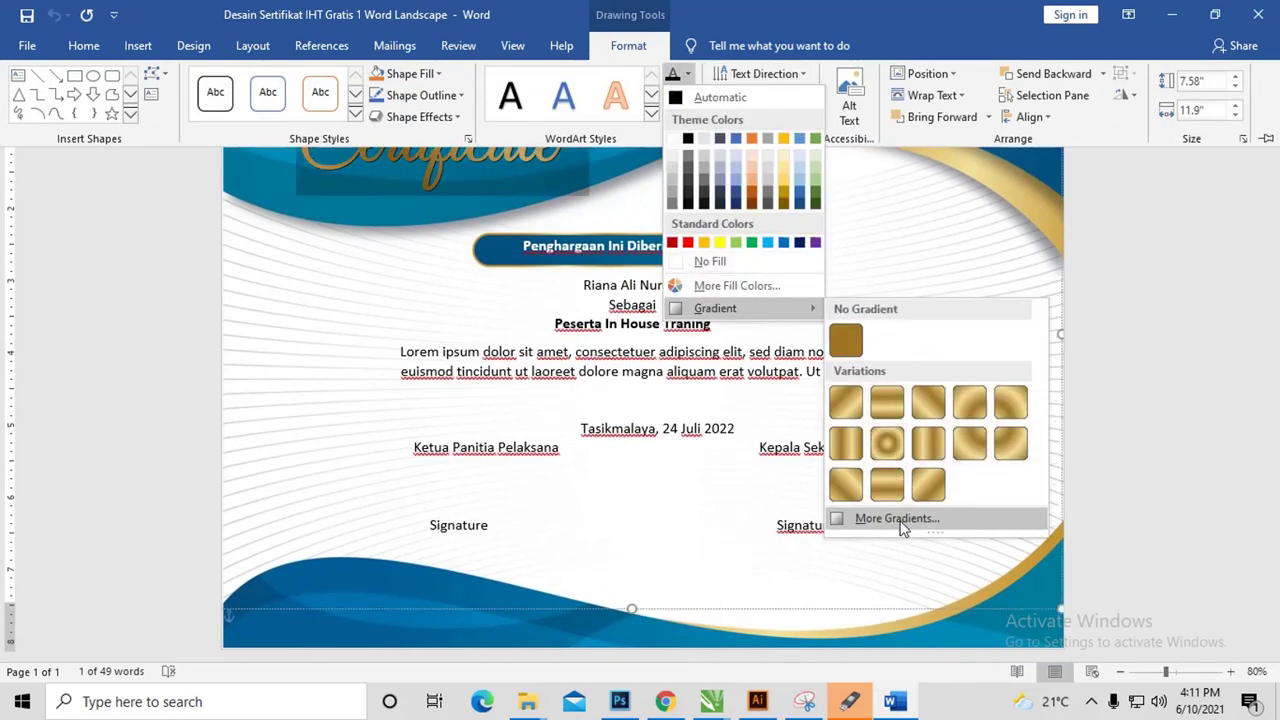
pyautogui.click(900, 518)
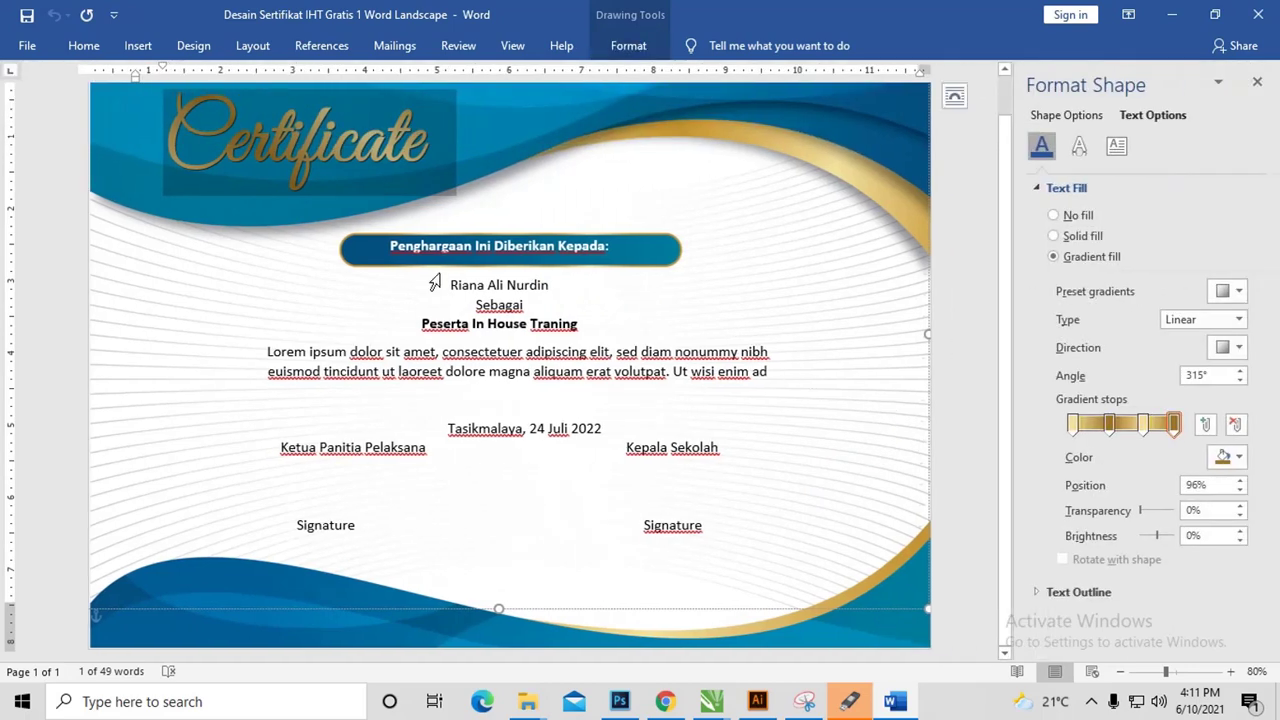
pyautogui.scroll(1, 434, 283)
# Step: Select the word 'Certificate', then the recipient's name, to view their text fills
pyautogui.click(390, 188)
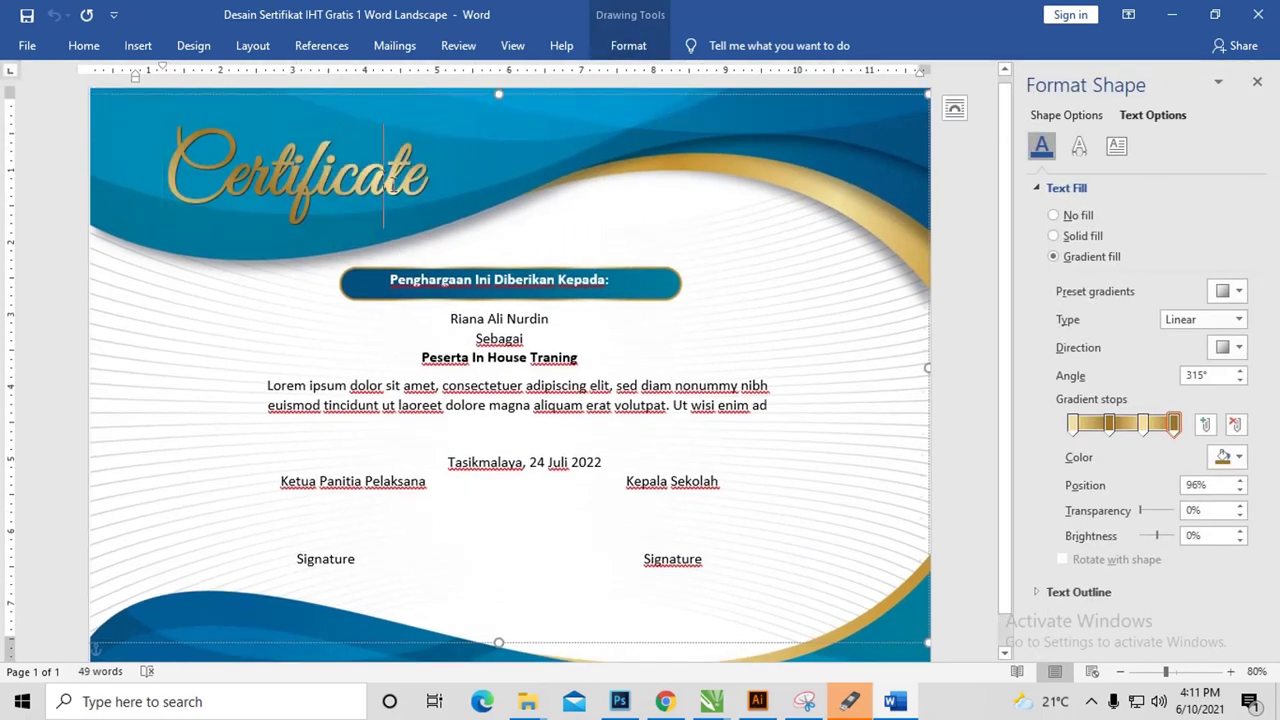
pyautogui.scroll(-1, 390, 188)
pyautogui.scroll(1, 398, 180)
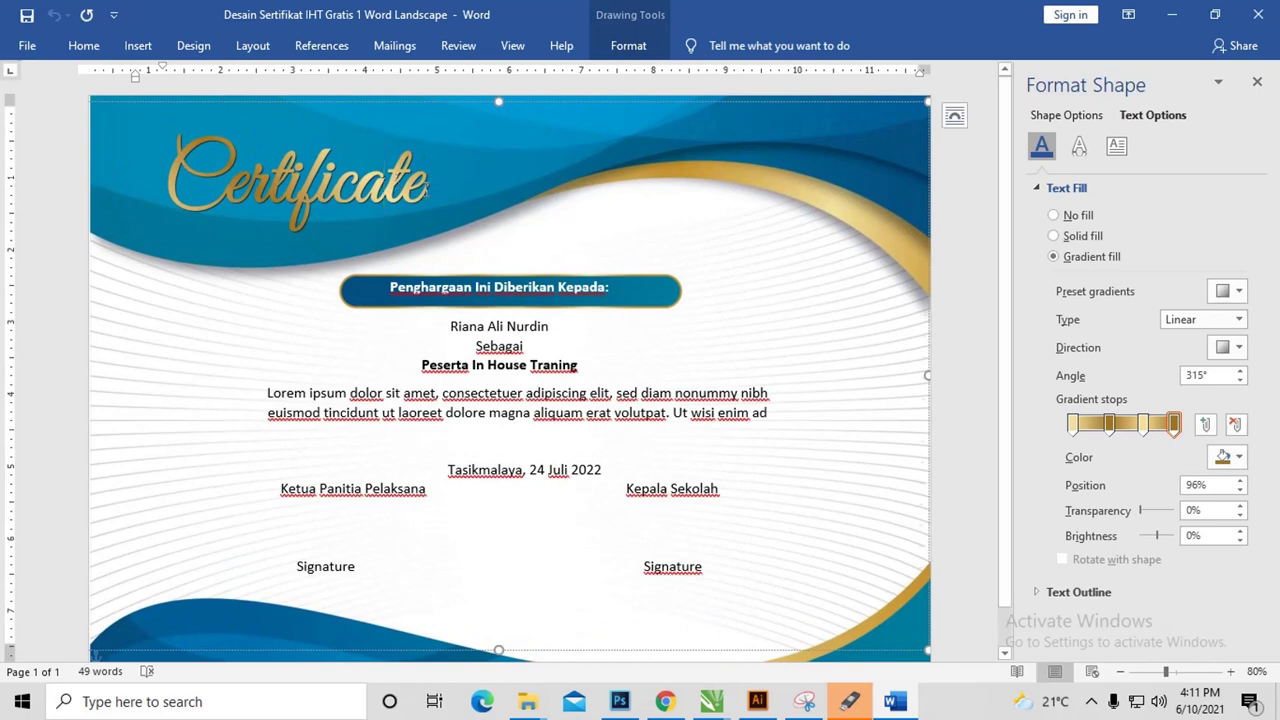
pyautogui.moveTo(428, 190); pyautogui.dragTo(168, 195)
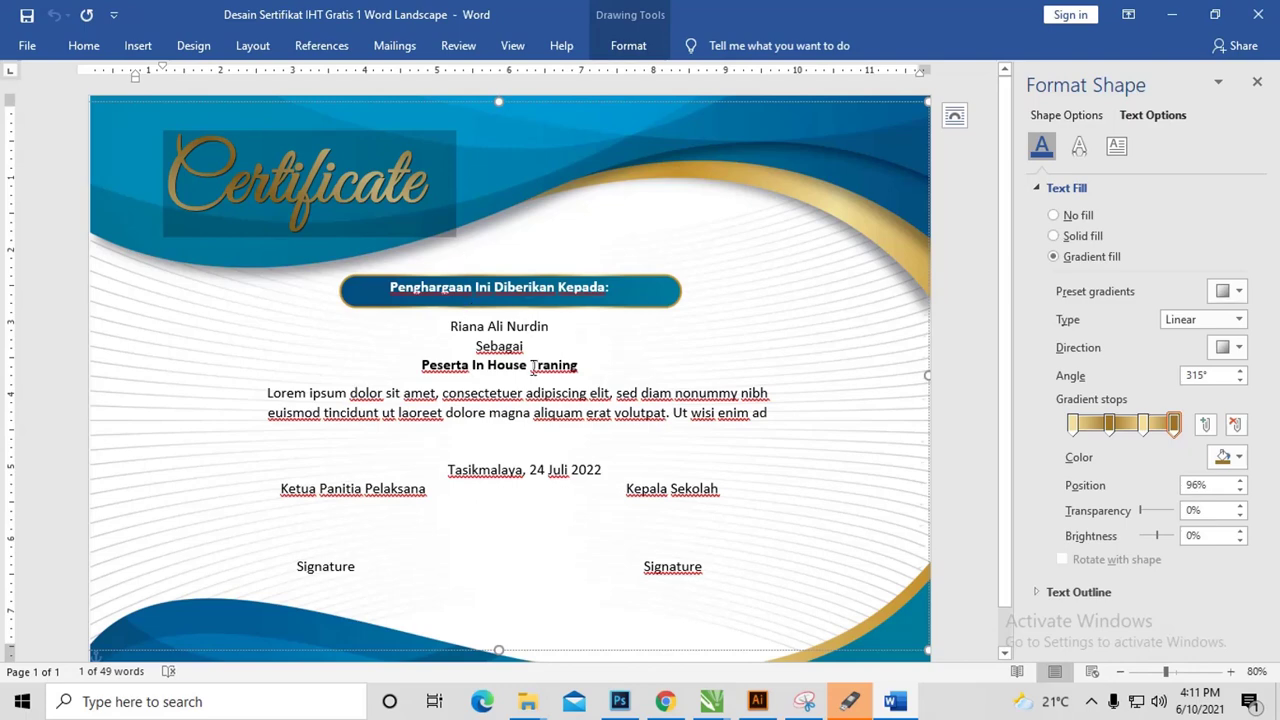
pyautogui.moveTo(566, 324); pyautogui.dragTo(394, 340)
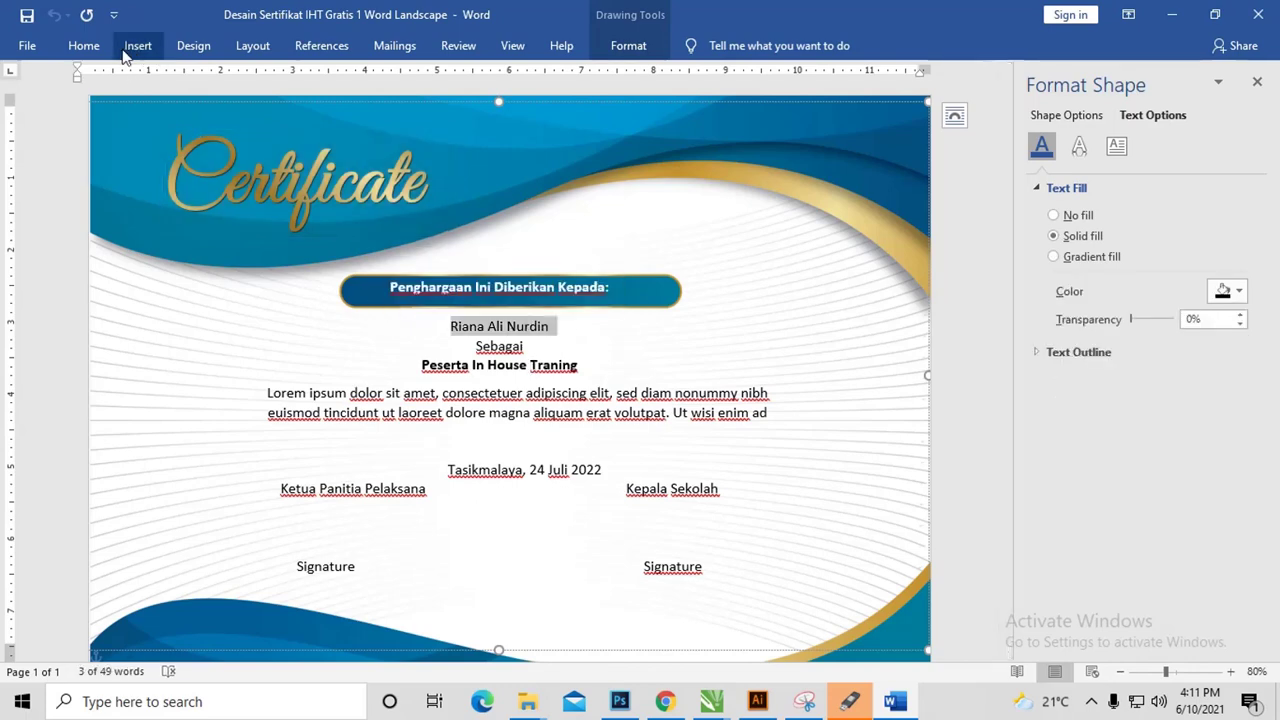
# Step: Change the recipient name's font to Great Vibes at size 36
pyautogui.click(84, 46)
pyautogui.click(210, 80)
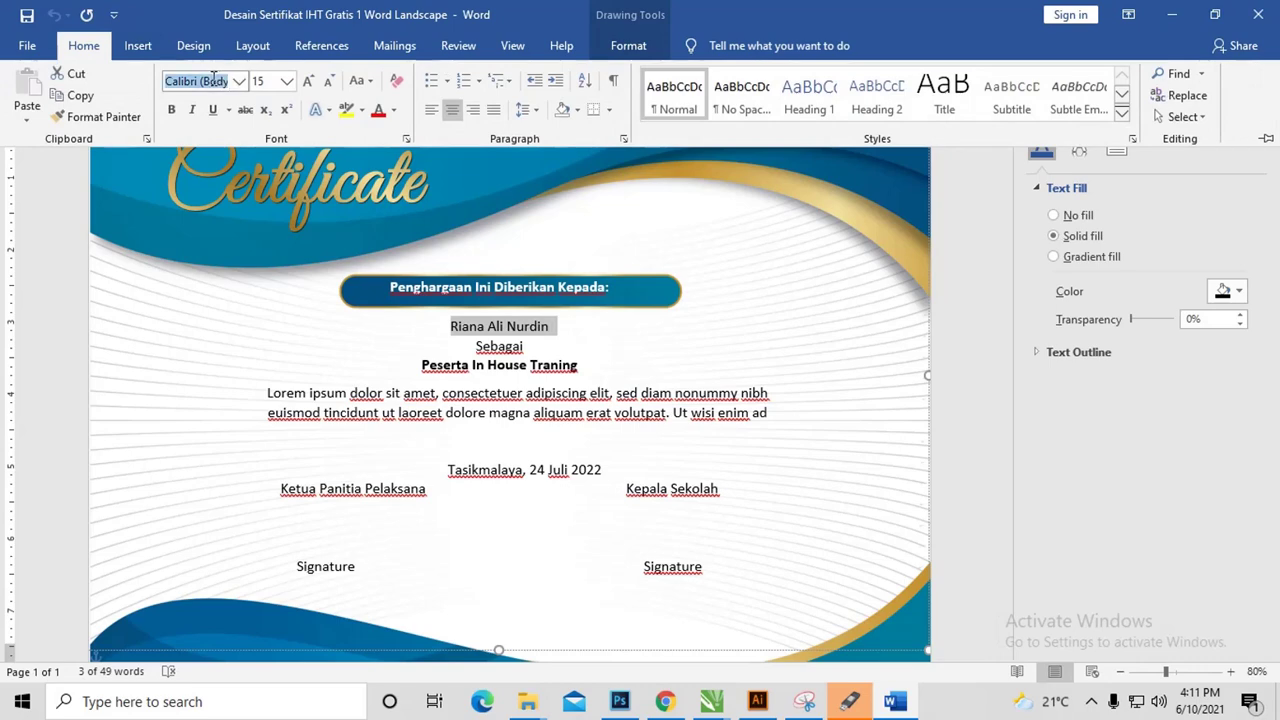
pyautogui.write('Great Vibes')
pyautogui.press('Return')
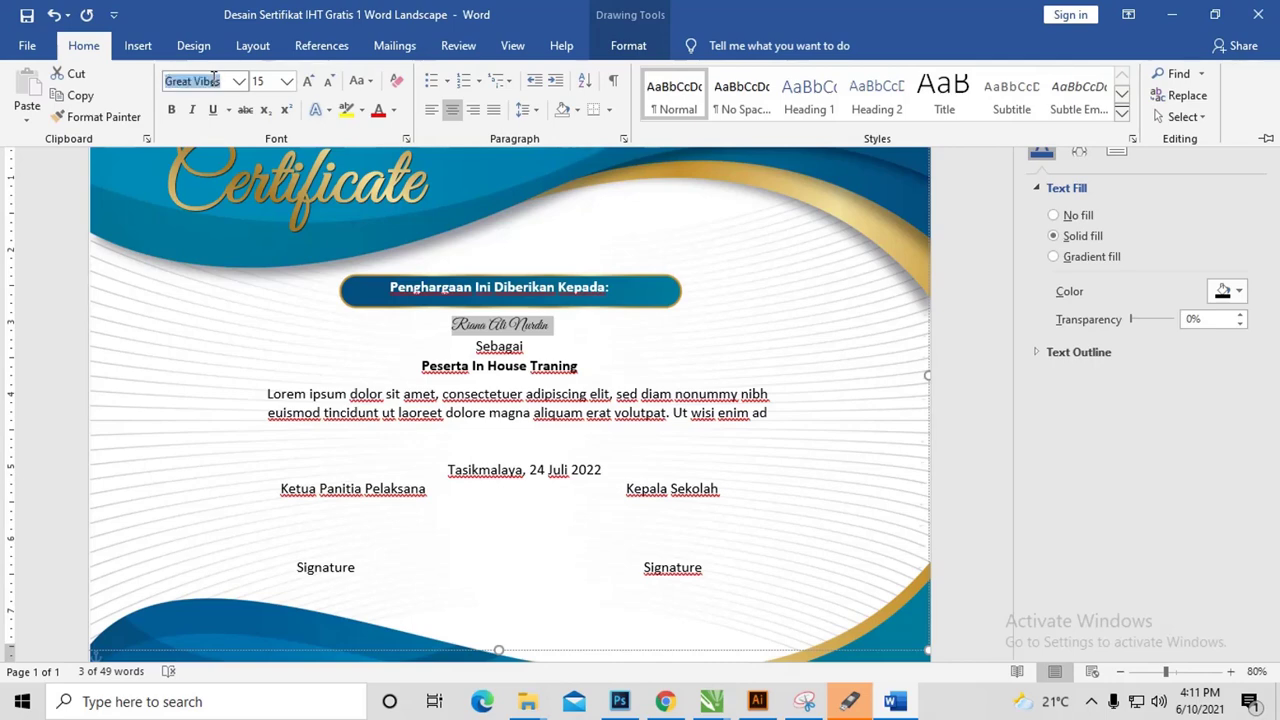
pyautogui.click(268, 81)
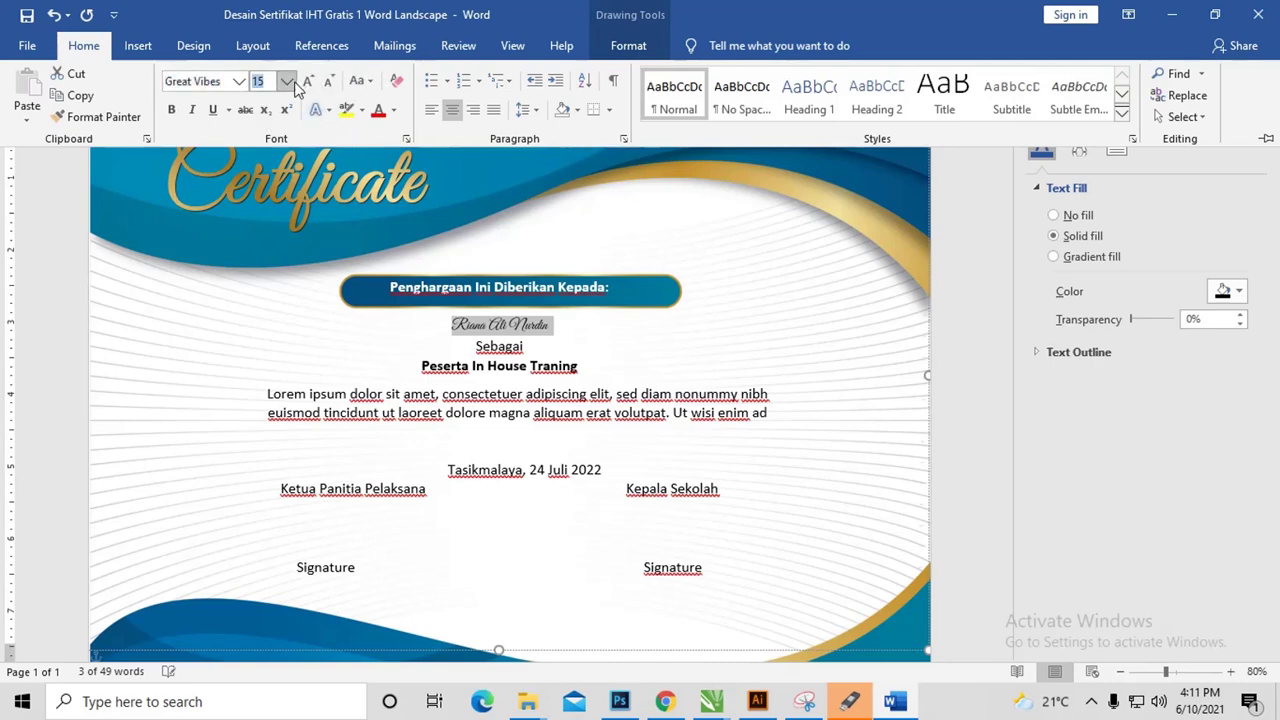
pyautogui.click(287, 81)
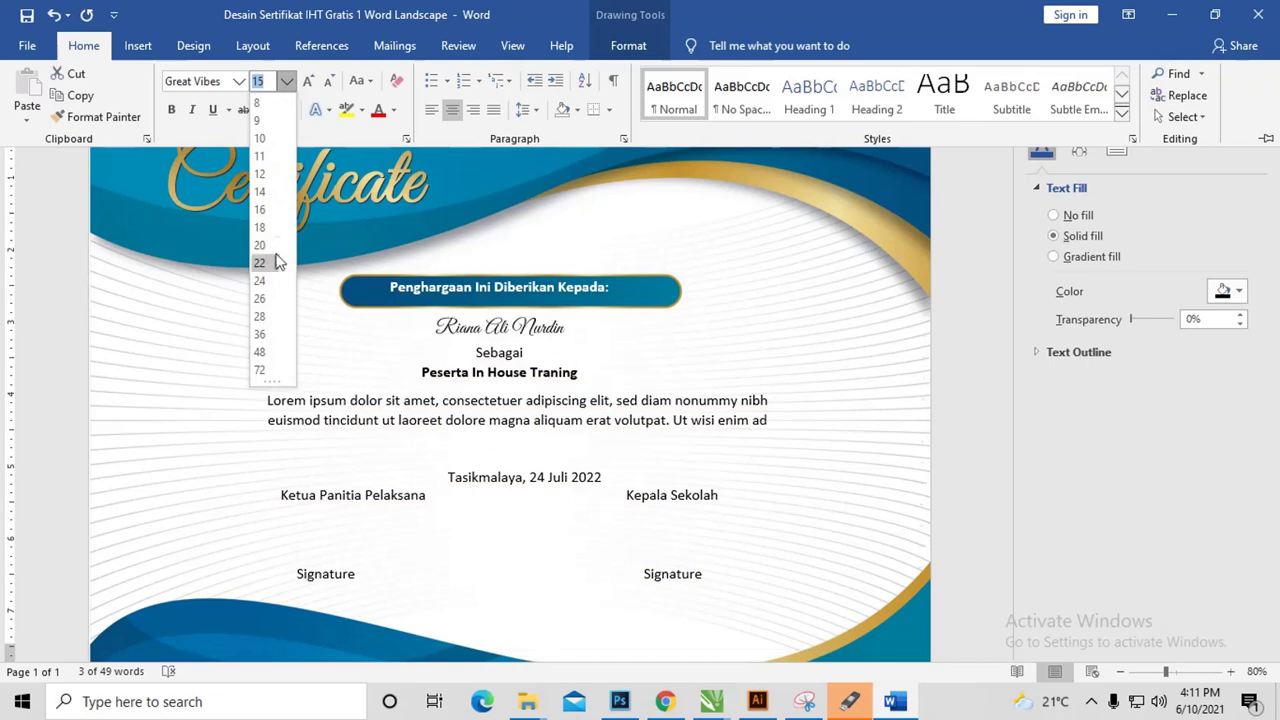
pyautogui.click(261, 334)
pyautogui.hotkey('ctrl', 'F1')
pyautogui.click(604, 340)
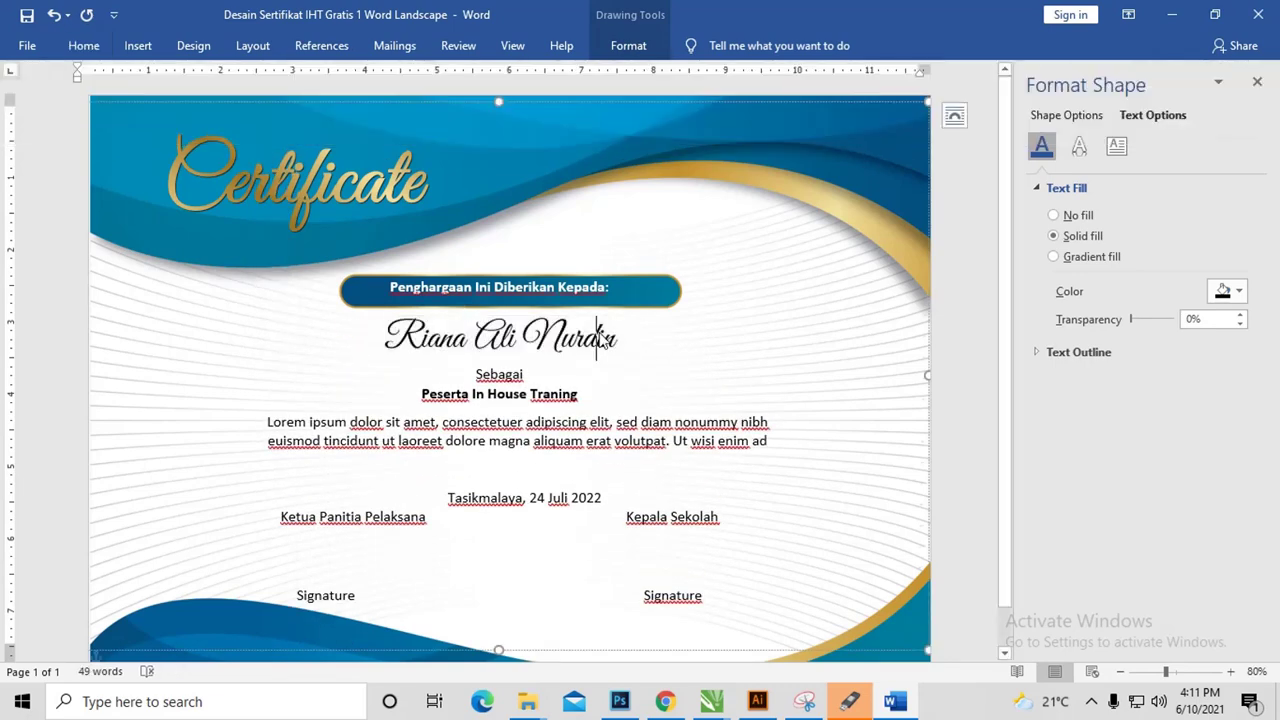
pyautogui.scroll(-1, 476, 316)
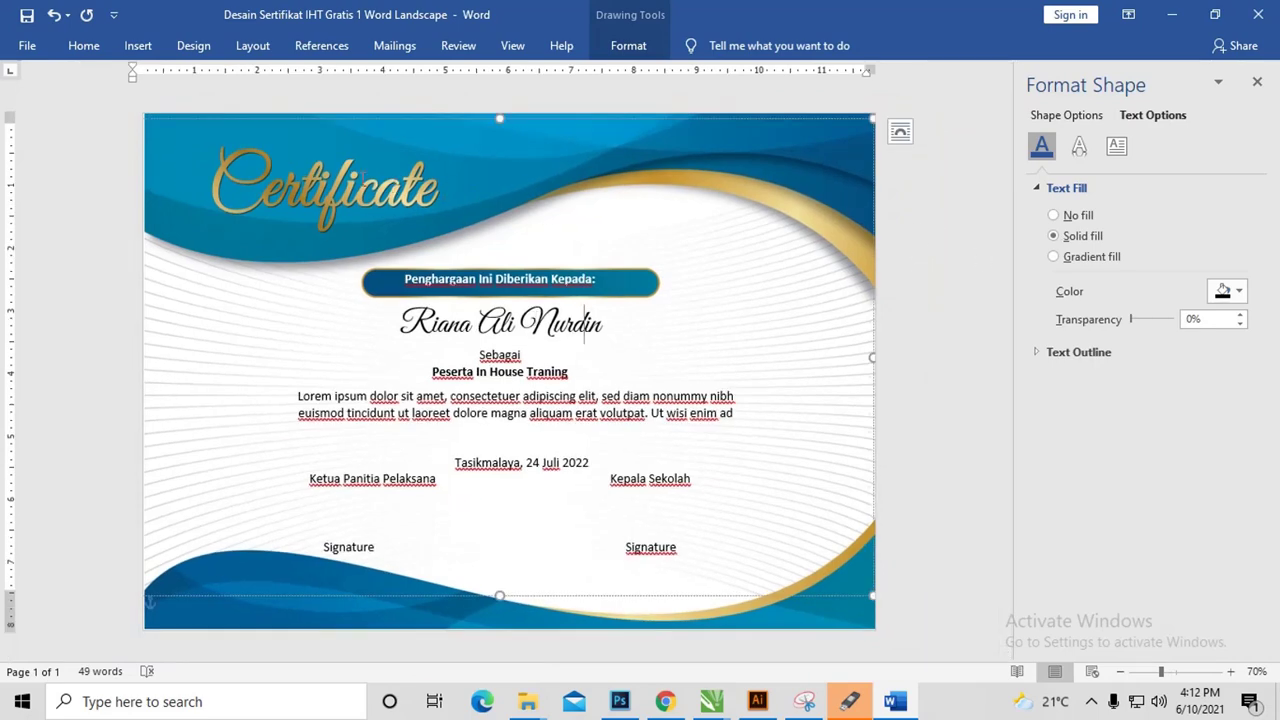
pyautogui.scroll(3, 342, 172)
pyautogui.scroll(4, 342, 175)
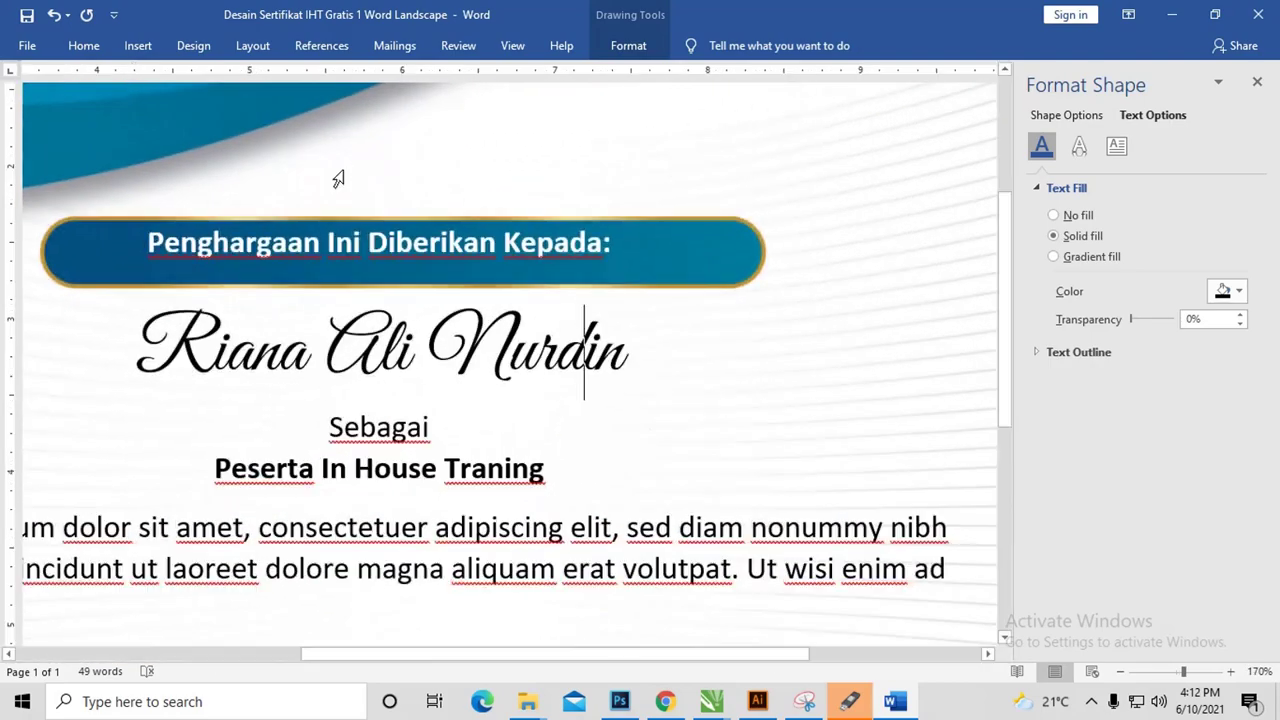
pyautogui.scroll(-3, 342, 176)
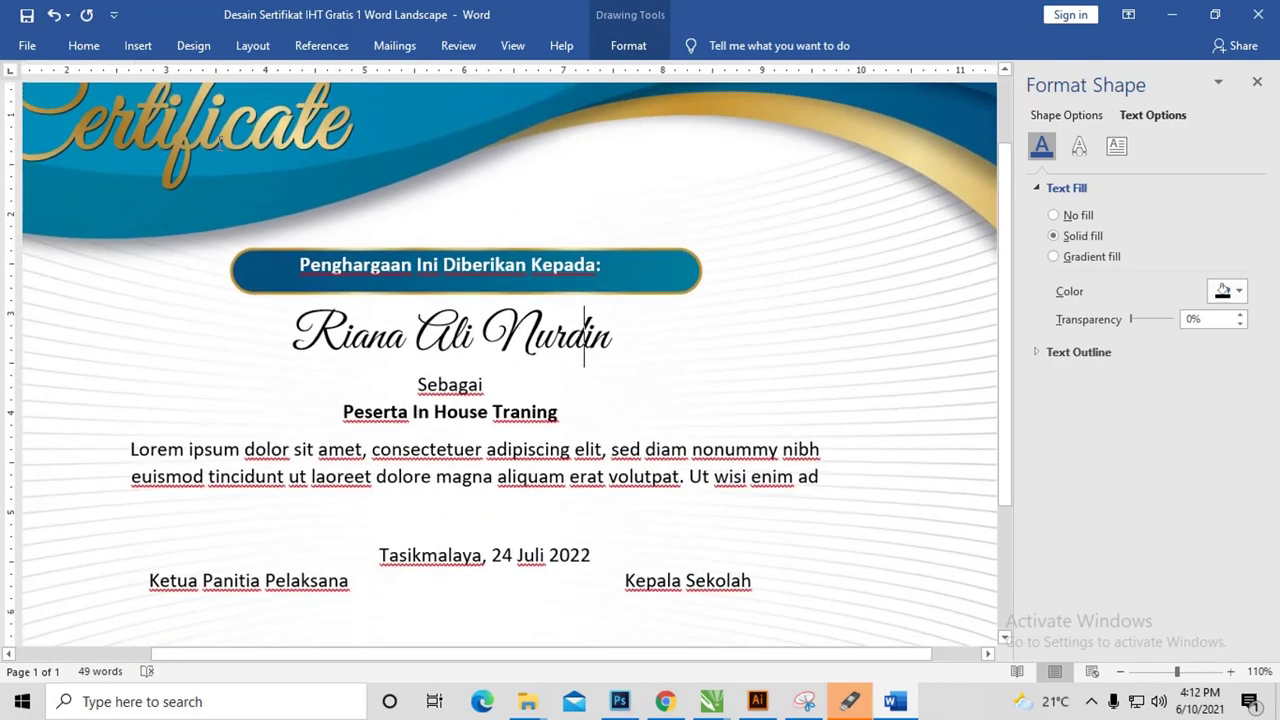
pyautogui.scroll(-2, 268, 142)
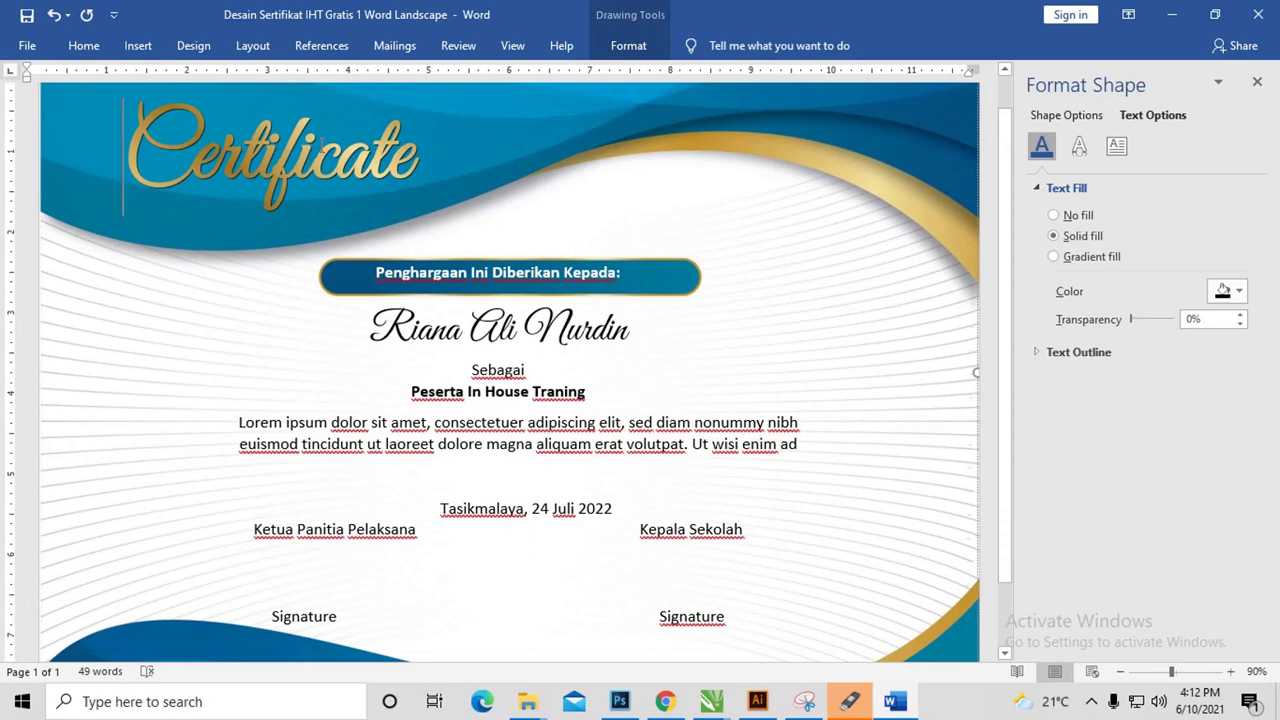
pyautogui.doubleClick(343, 155)
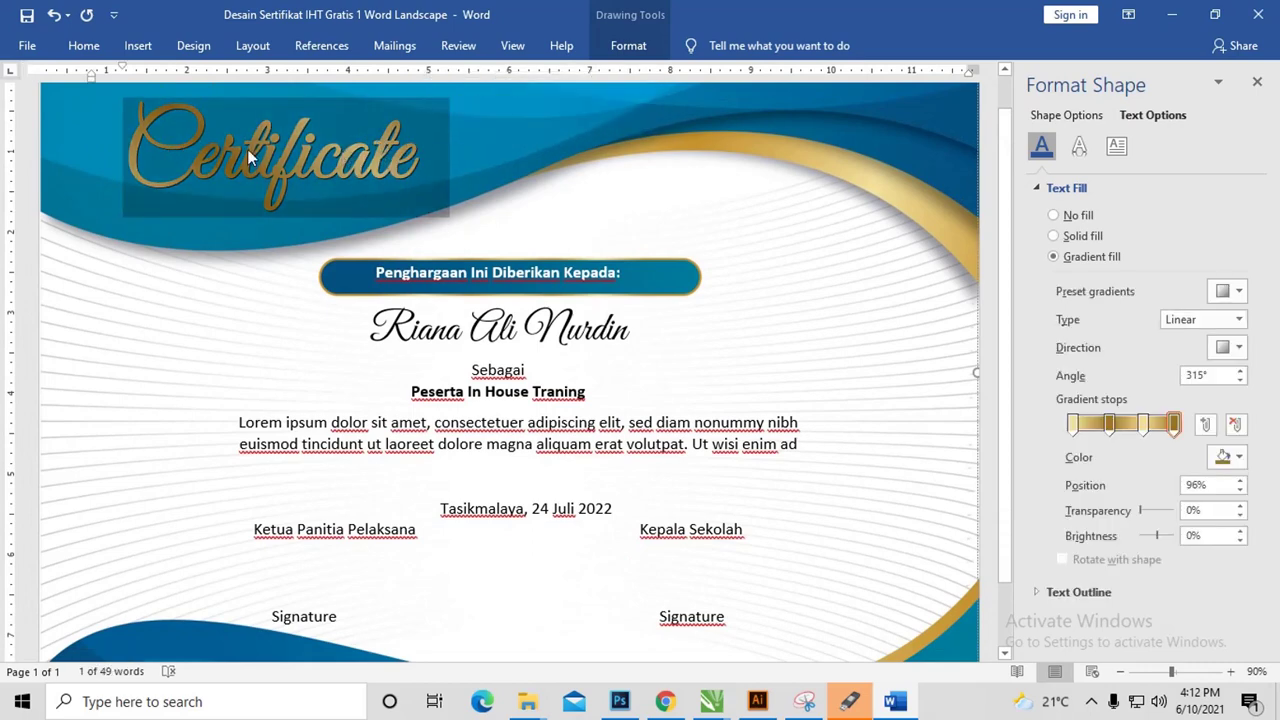
pyautogui.keyDown('ctrl'); pyautogui.scroll(-1, 294, 180); pyautogui.keyUp('ctrl')
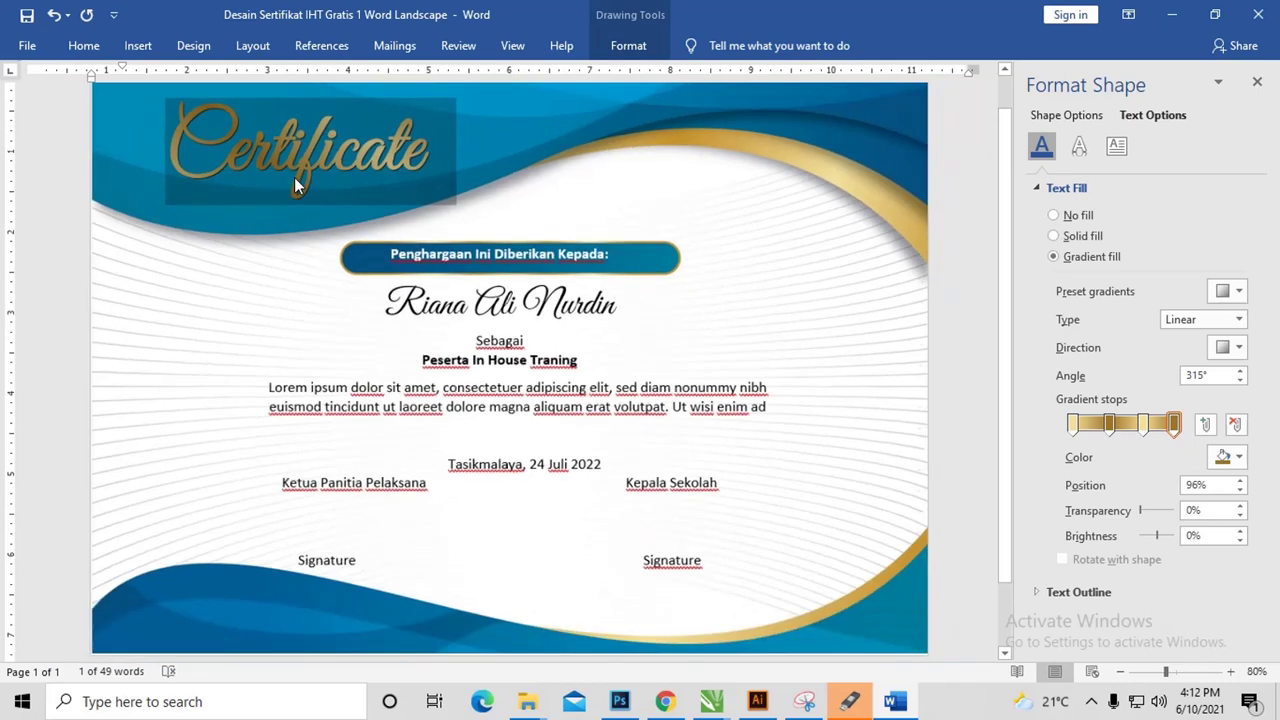
pyautogui.keyDown('ctrl'); pyautogui.scroll(-1, 294, 178); pyautogui.keyUp('ctrl')
pyautogui.click(803, 222)
pyautogui.click(923, 171)
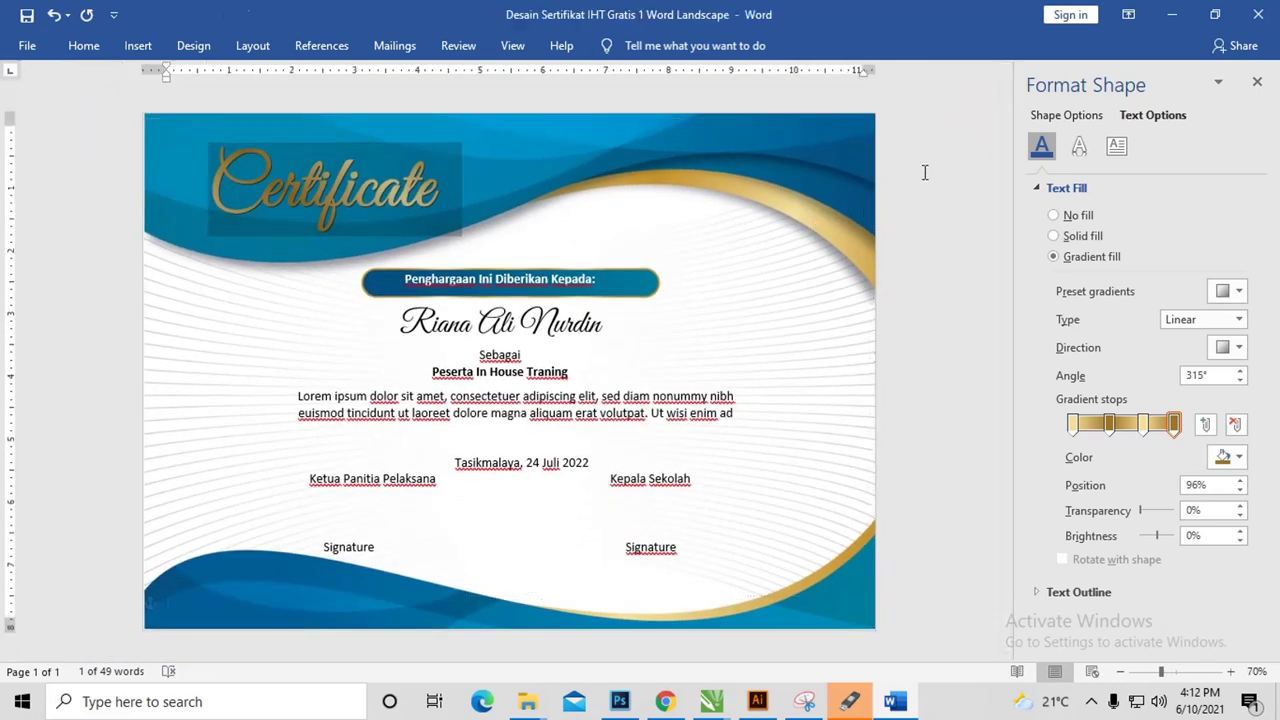
pyautogui.press('alt')
pyautogui.press('Escape')
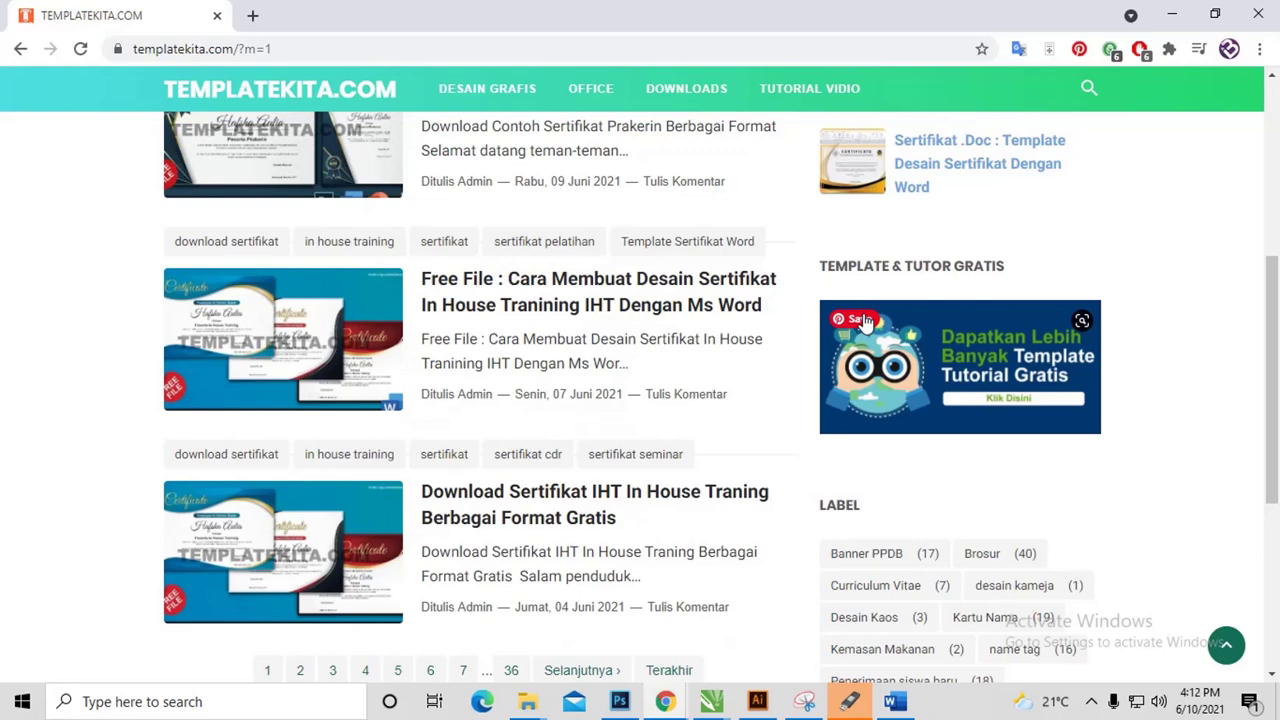
# Step: Scroll the templatekita listing and open the 'Download Sertifikat IHT In House Traning Berbagai Format Gratis' post
pyautogui.scroll(-1, 557, 266)
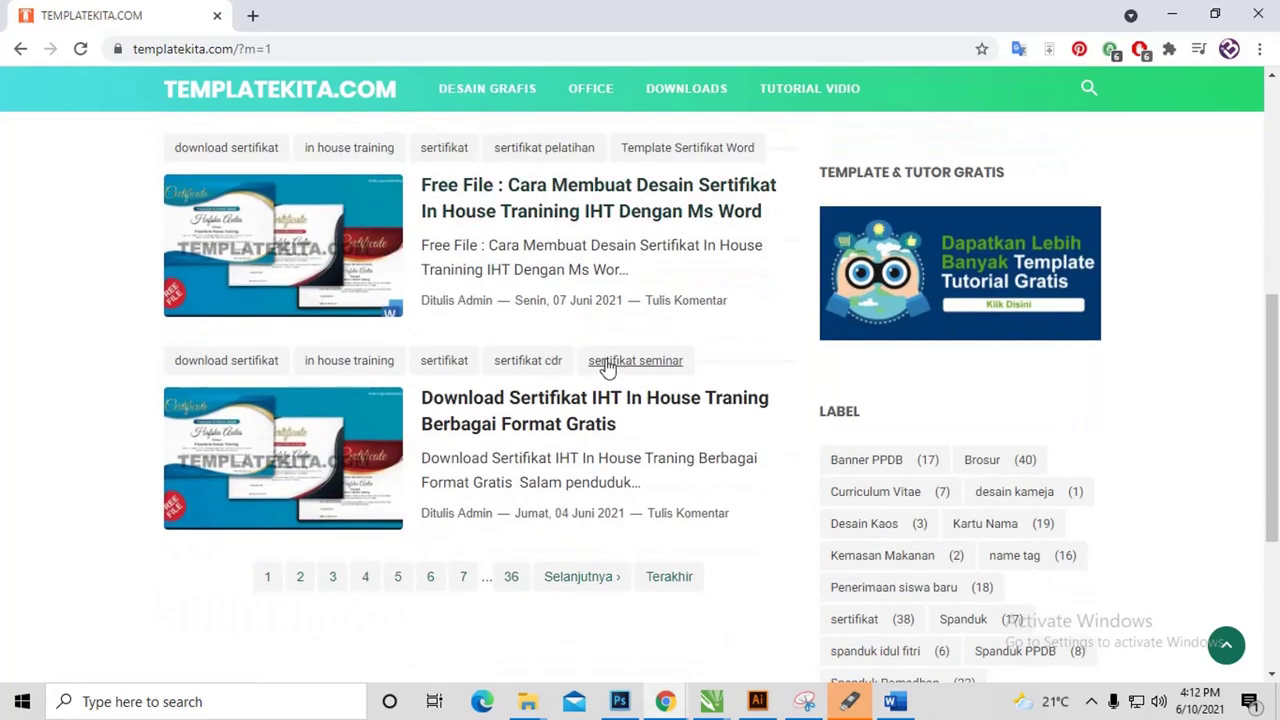
pyautogui.scroll(1, 607, 368)
pyautogui.scroll(-1, 620, 340)
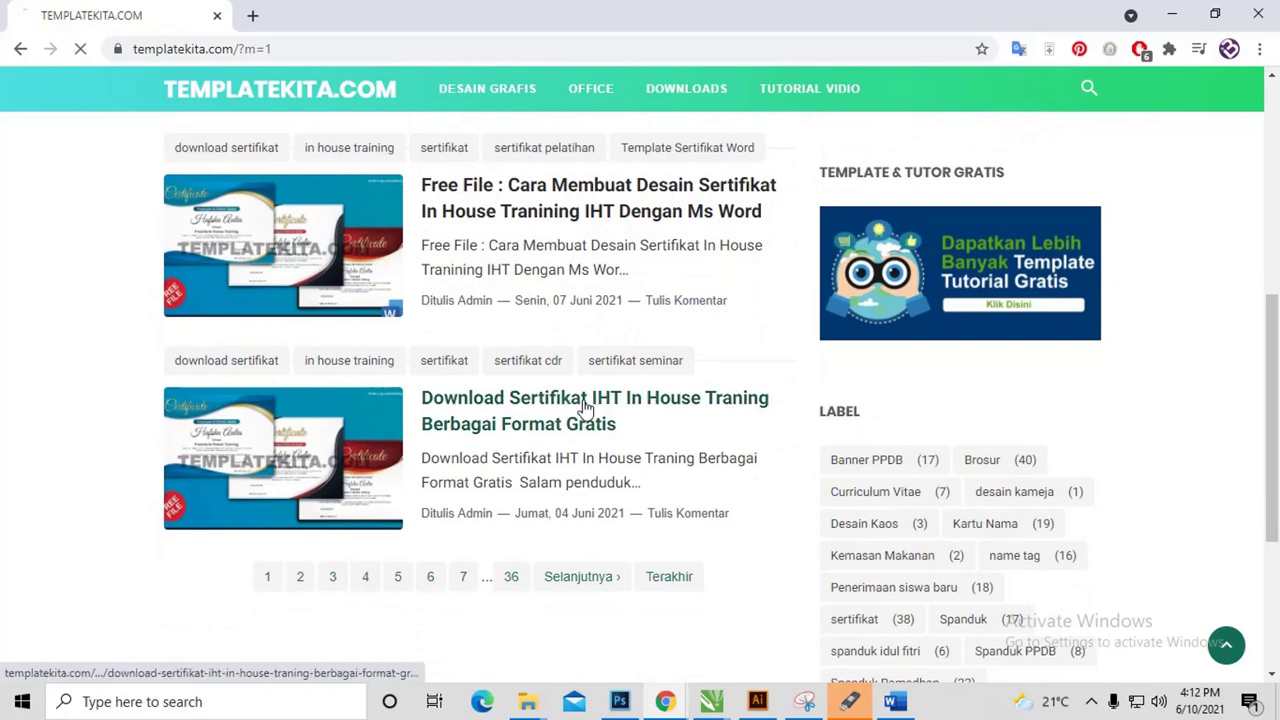
pyautogui.click(585, 408)
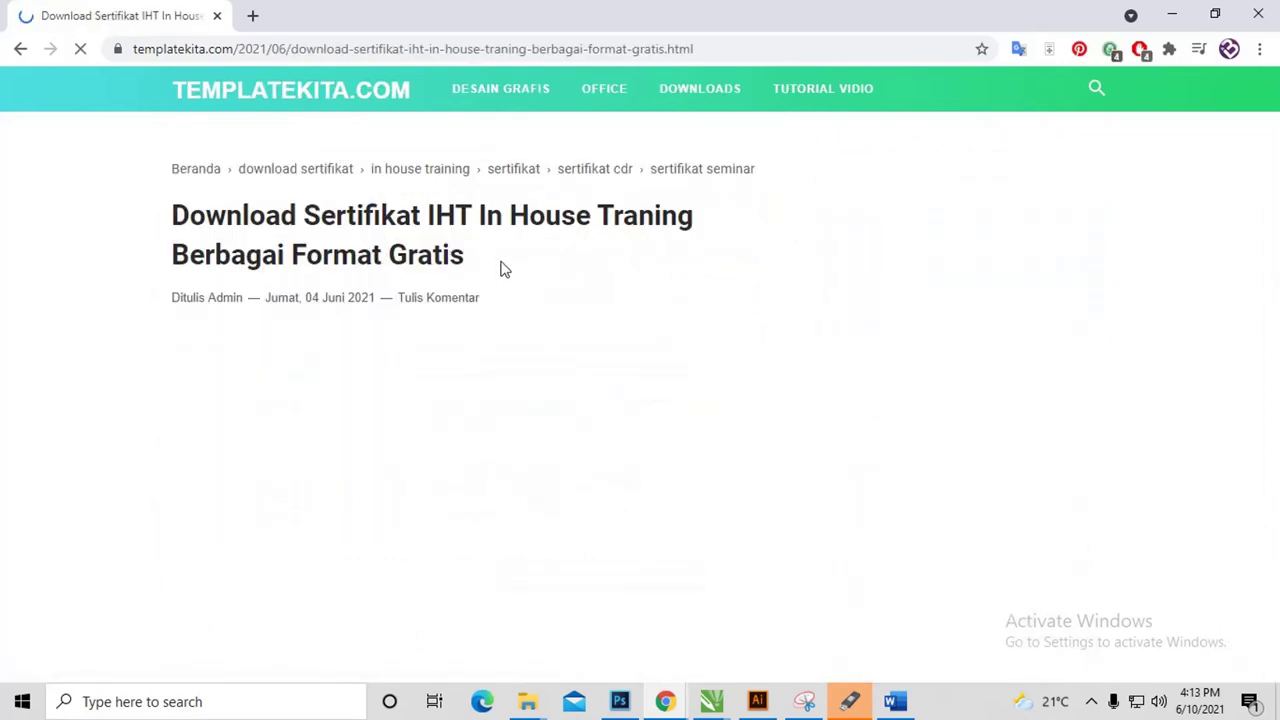
# Step: Scroll the templatekita.com post past the IHT certificate images and download buttons to 'Versi Powerpoint'
pyautogui.scroll(-3, 615, 398)
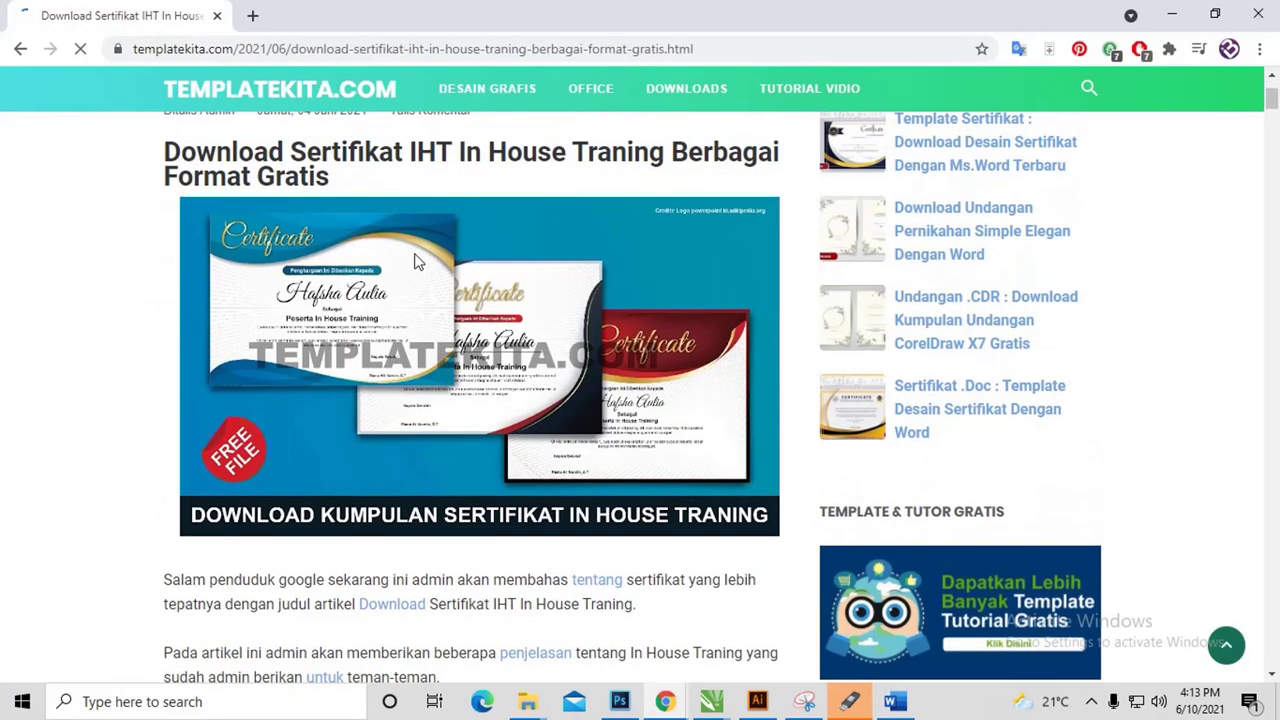
pyautogui.scroll(-3, 600, 360)
pyautogui.scroll(-5, 611, 349)
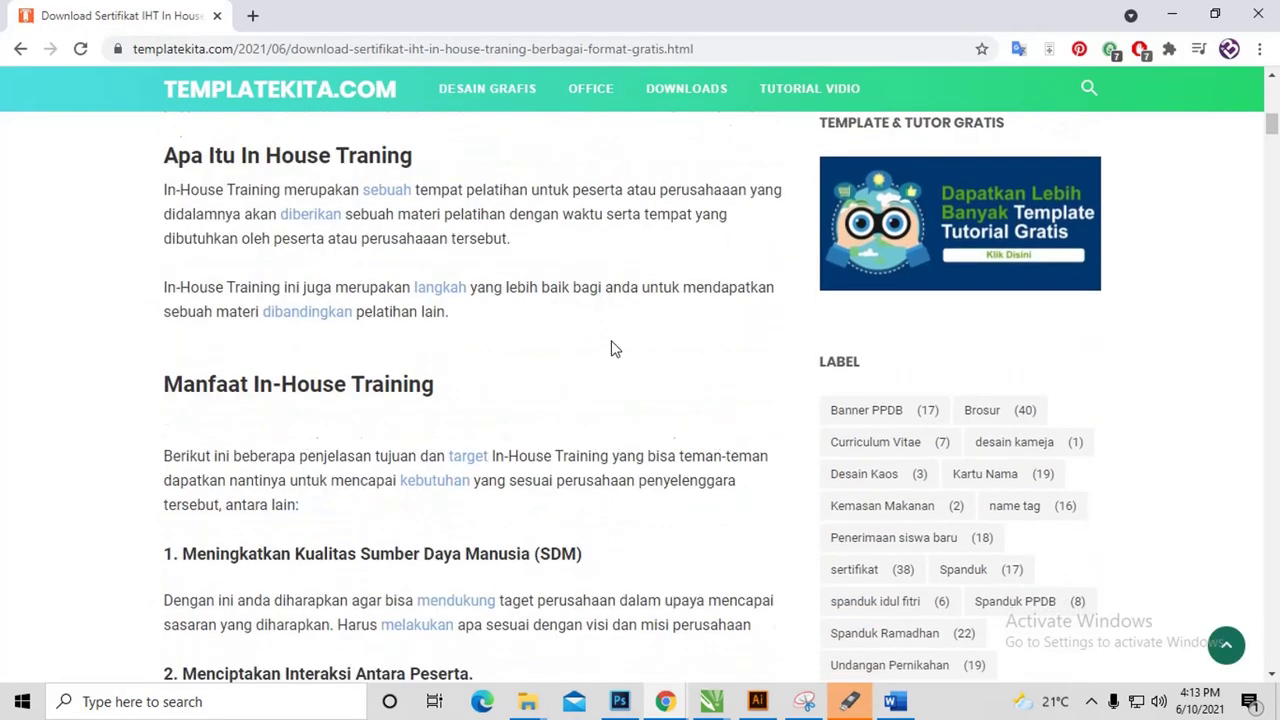
pyautogui.scroll(-2, 620, 310)
pyautogui.scroll(-5, 477, 287)
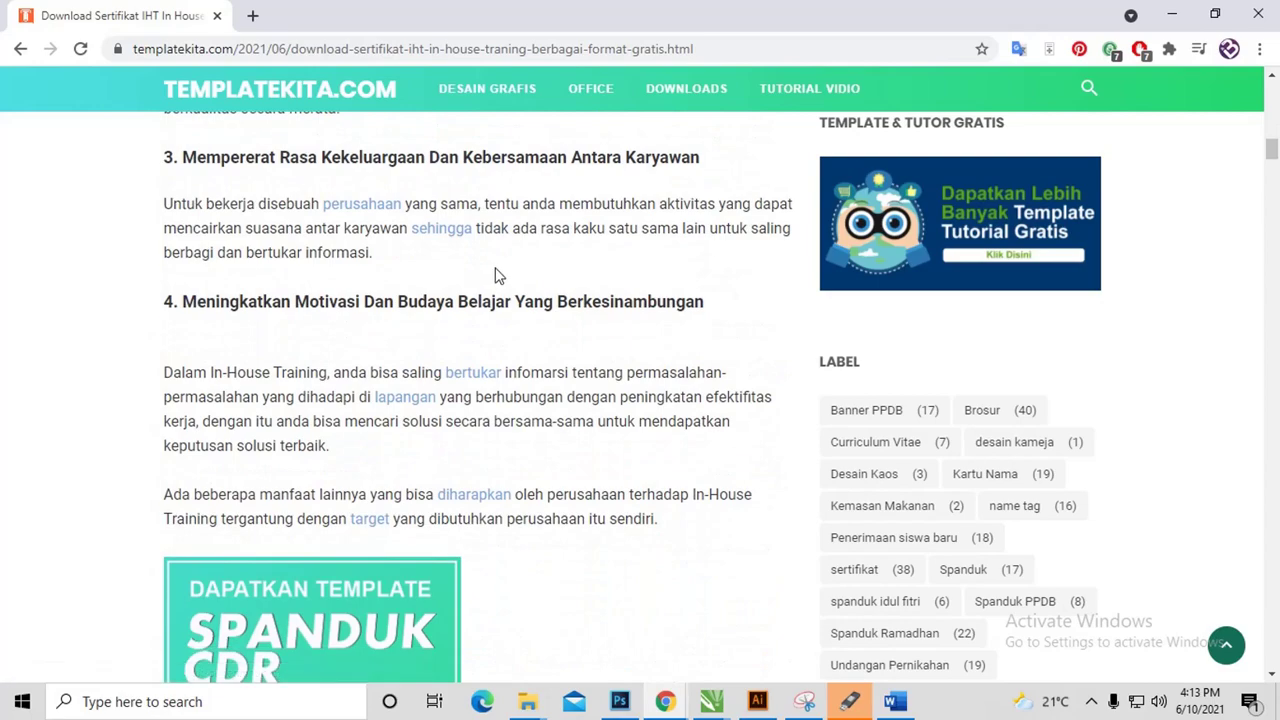
pyautogui.scroll(-4, 497, 274)
pyautogui.scroll(-4, 492, 274)
pyautogui.scroll(-2, 500, 278)
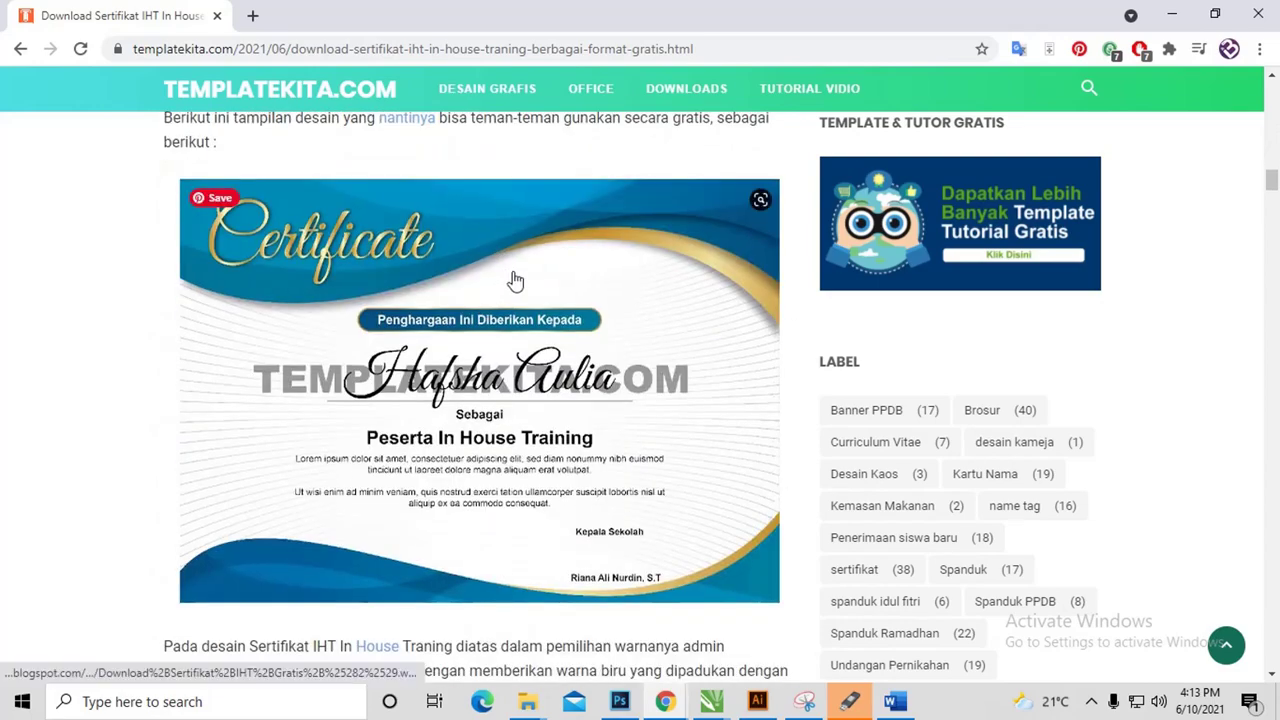
pyautogui.scroll(-6, 510, 280)
pyautogui.scroll(-6, 512, 280)
pyautogui.scroll(-4, 512, 279)
pyautogui.scroll(-4, 517, 277)
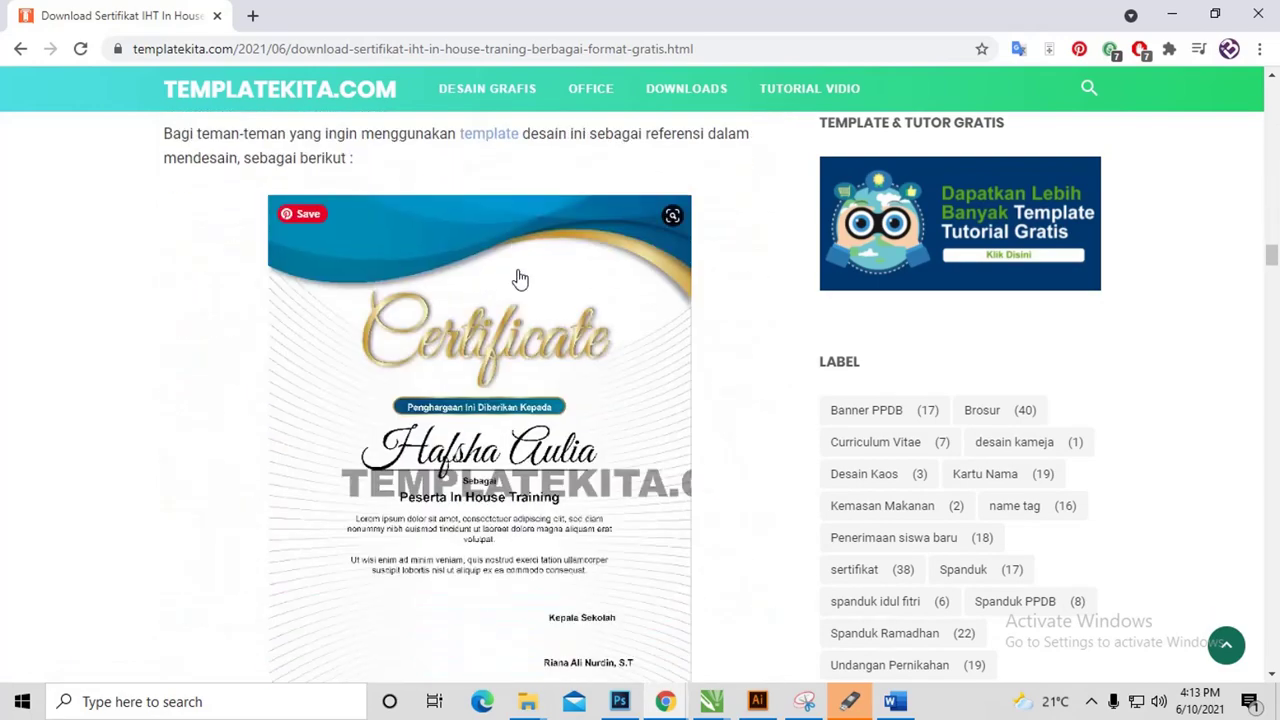
pyautogui.scroll(-4, 518, 276)
pyautogui.scroll(-4, 525, 275)
pyautogui.scroll(-4, 535, 272)
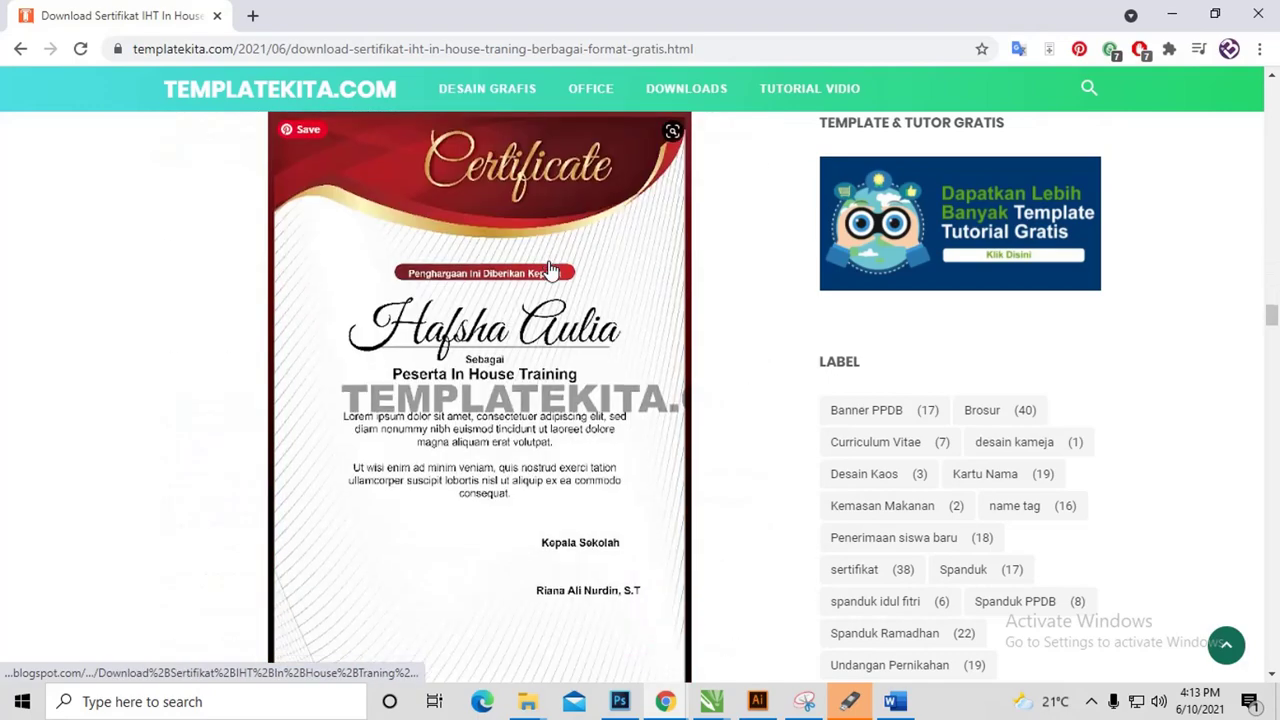
pyautogui.scroll(-4, 550, 268)
pyautogui.scroll(-4, 557, 268)
pyautogui.scroll(-4, 557, 268)
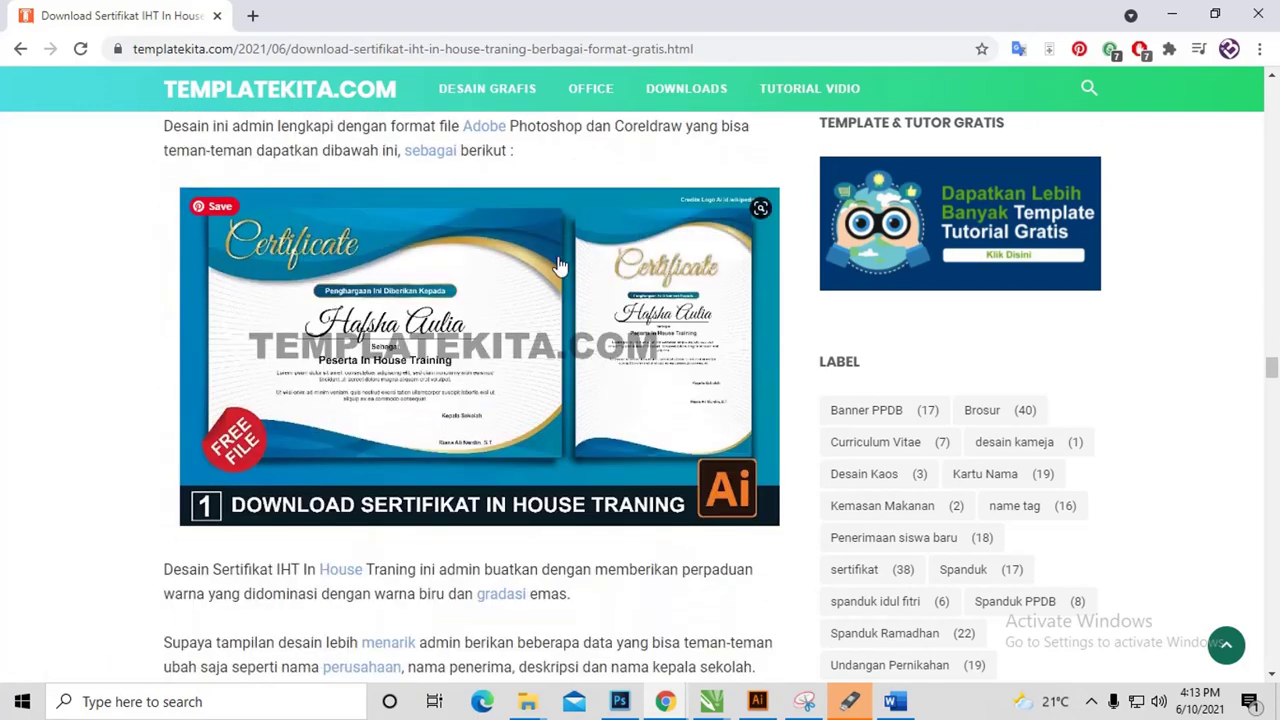
pyautogui.scroll(-4, 450, 255)
pyautogui.scroll(4, 510, 240)
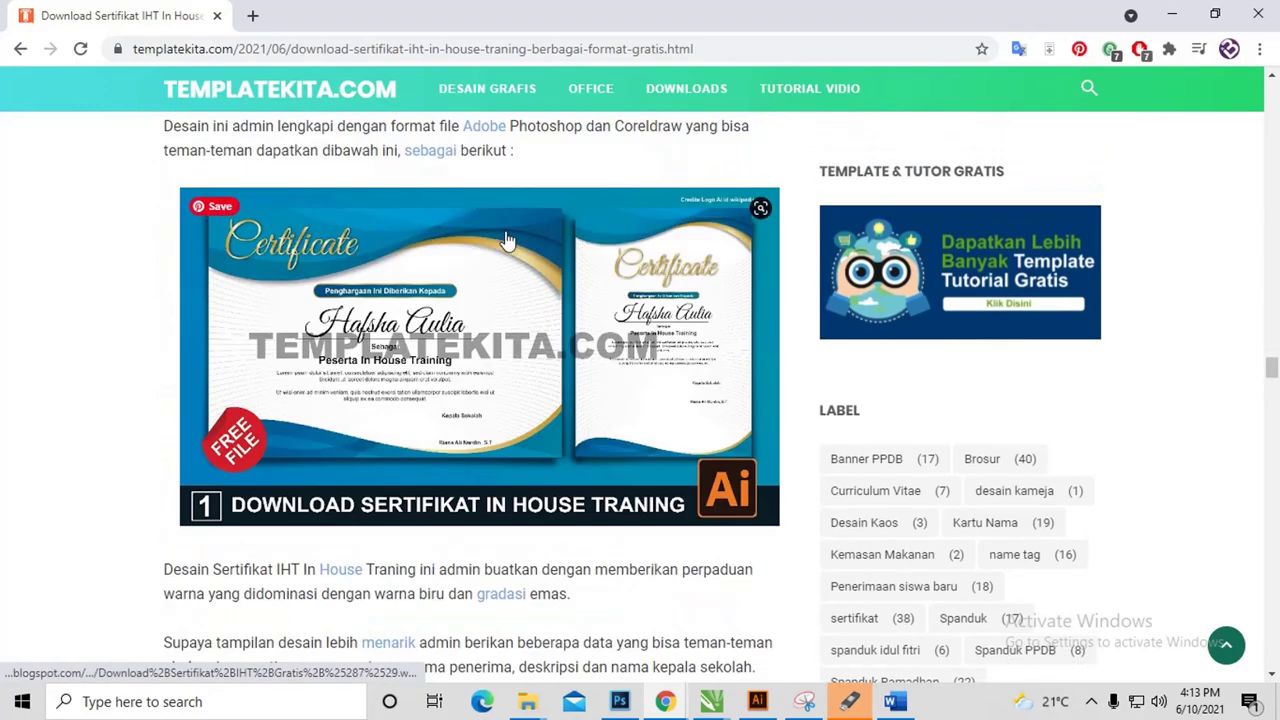
pyautogui.scroll(-1, 505, 250)
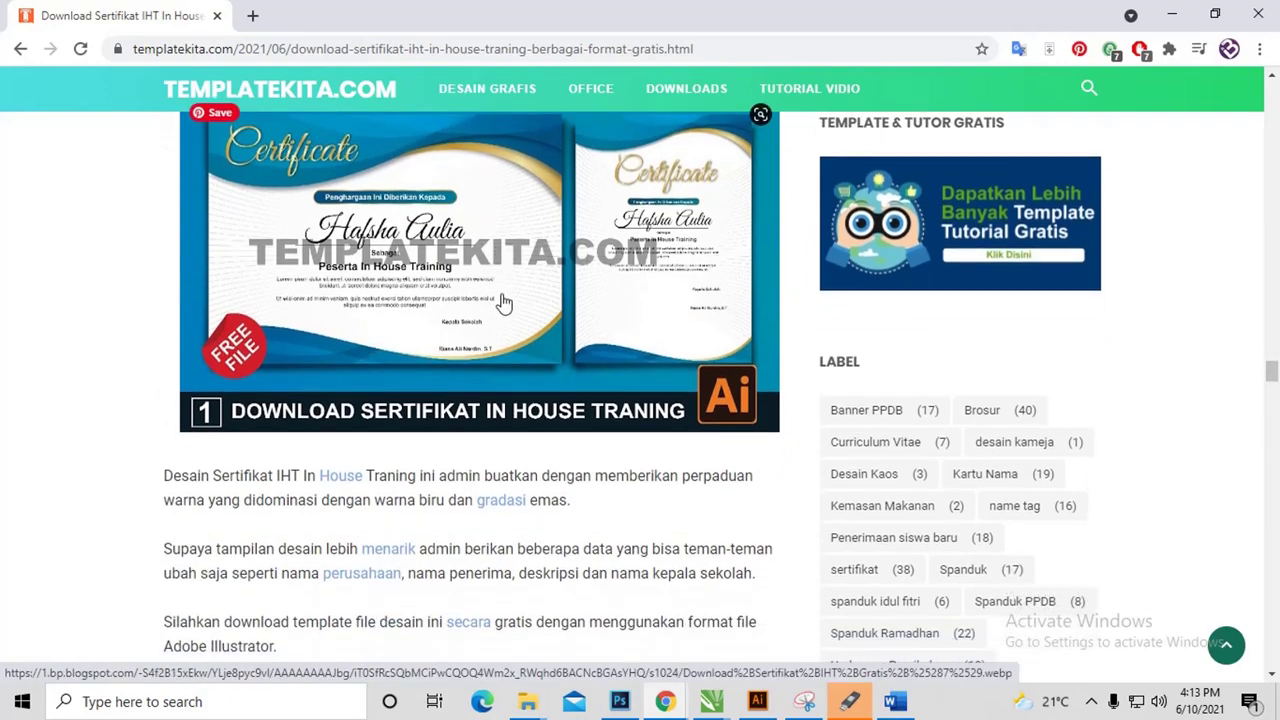
pyautogui.scroll(-3, 480, 298)
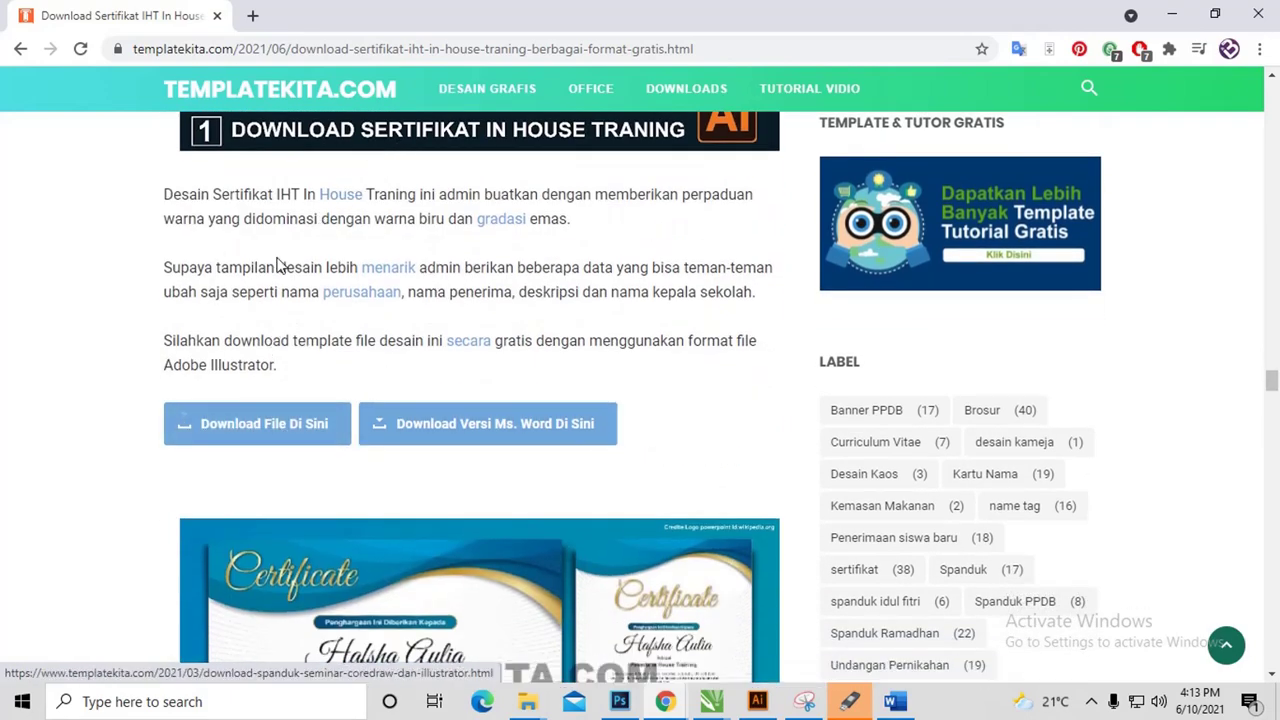
pyautogui.scroll(-2, 280, 265)
pyautogui.scroll(4, 282, 275)
pyautogui.scroll(-3, 285, 290)
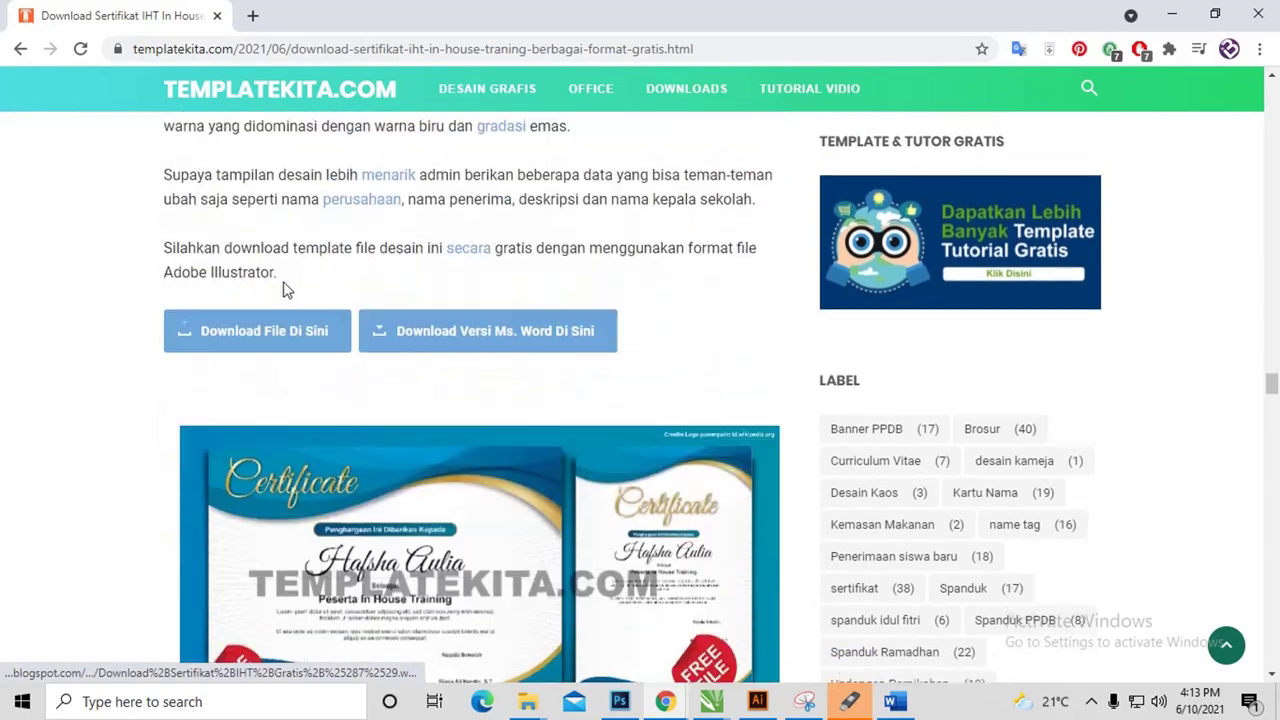
pyautogui.scroll(-5, 360, 320)
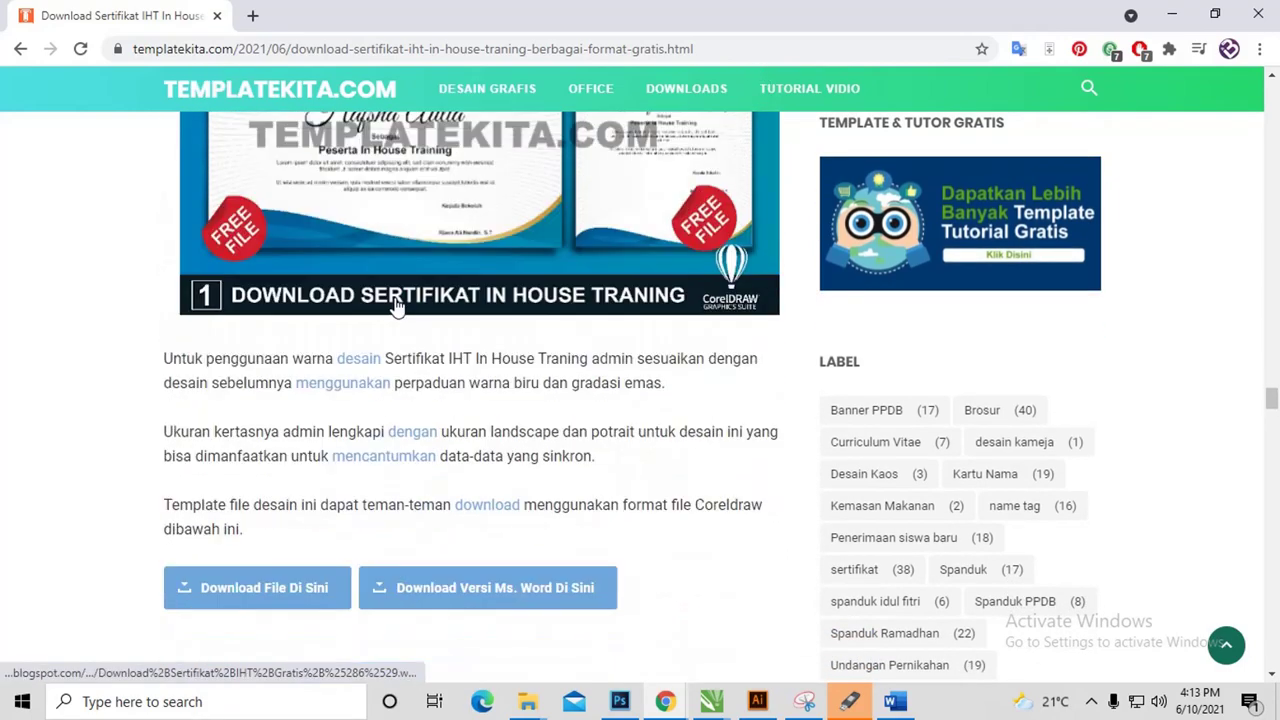
pyautogui.scroll(-2, 396, 307)
pyautogui.scroll(-5, 477, 391)
pyautogui.scroll(-3, 471, 354)
pyautogui.scroll(-5, 400, 346)
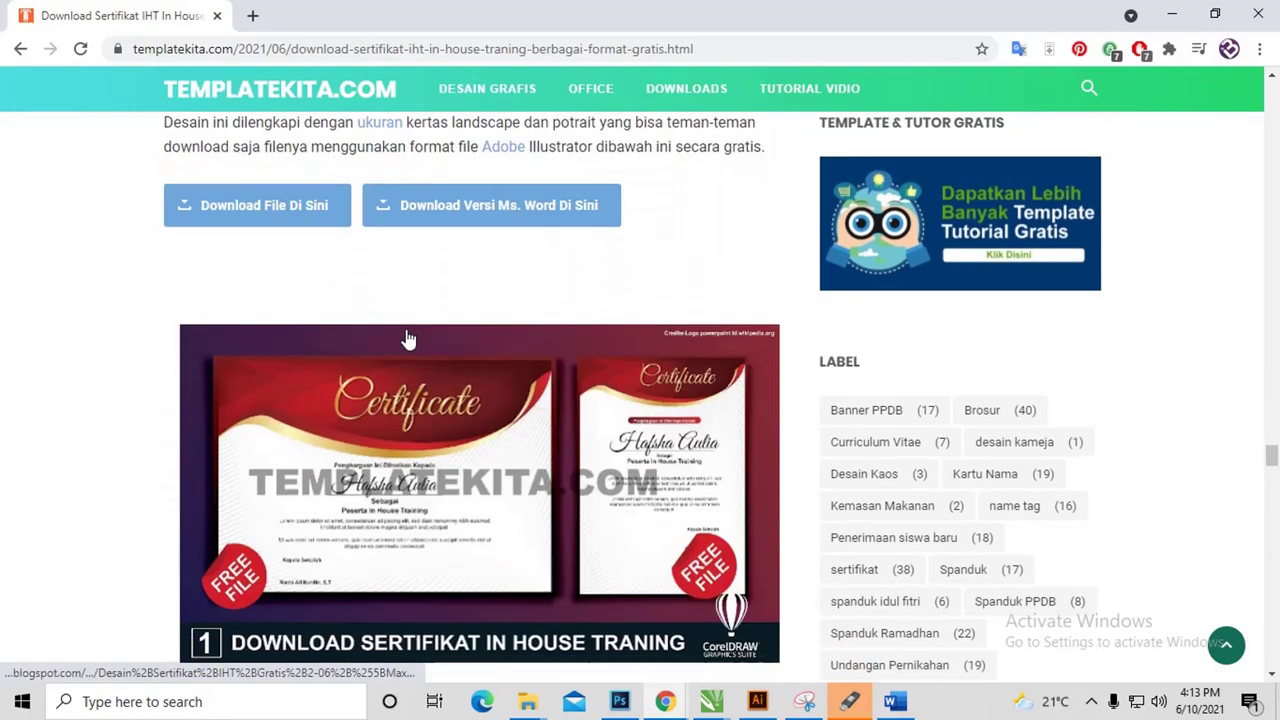
pyautogui.scroll(-4, 420, 335)
pyautogui.scroll(-5, 450, 335)
pyautogui.scroll(-3, 457, 335)
# Step: Scroll back up to re-check the CorelDRAW and Powerpoint certificate sections and their download links
pyautogui.scroll(-3, 460, 332)
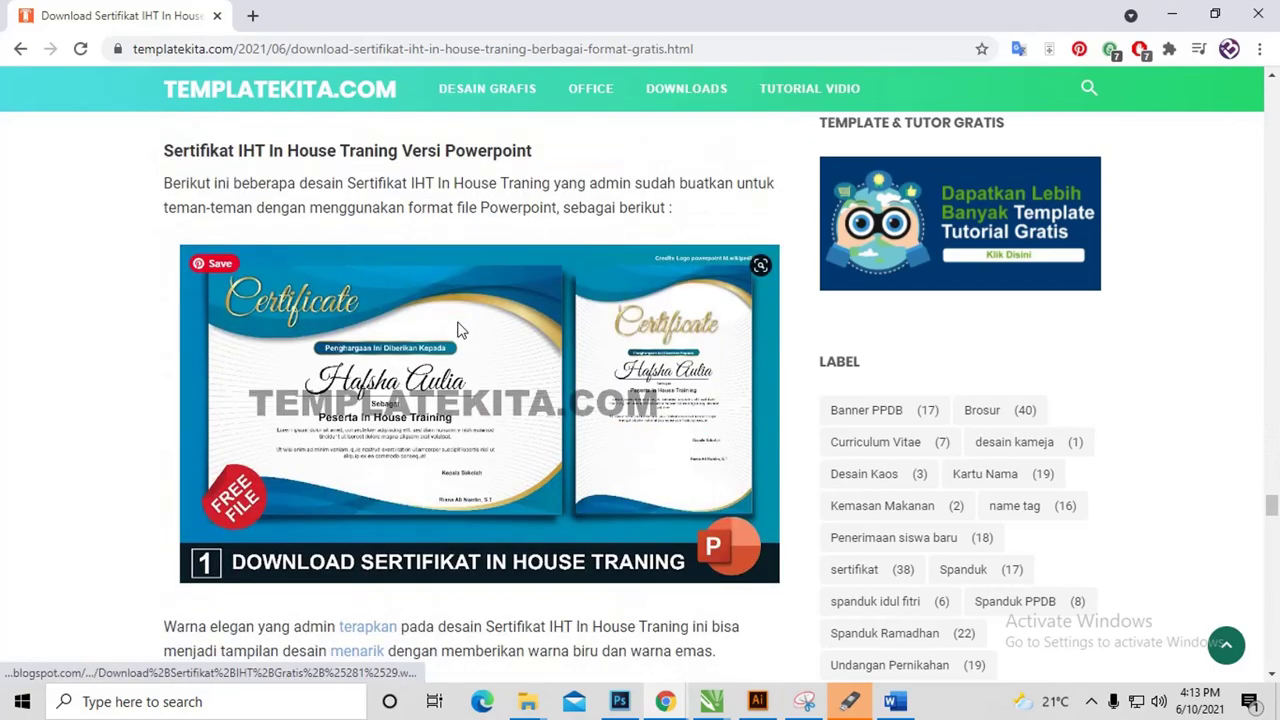
pyautogui.scroll(5, 480, 240)
pyautogui.scroll(5, 460, 282)
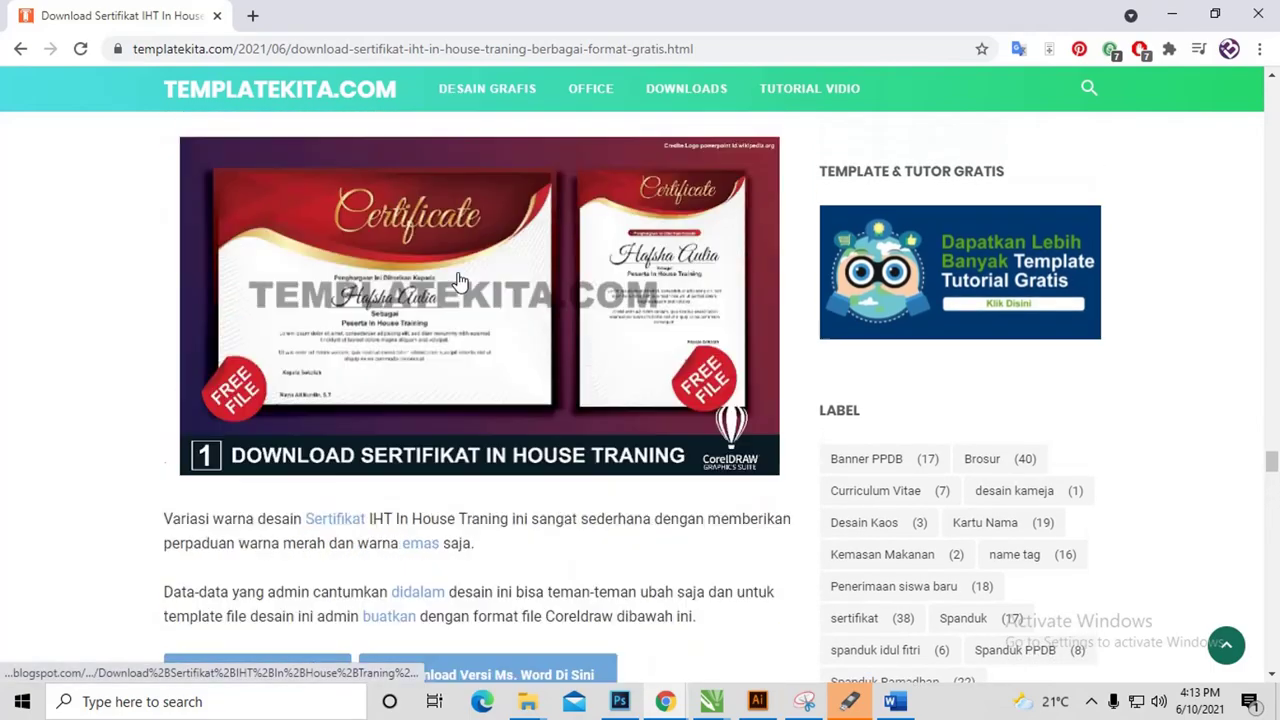
pyautogui.scroll(4, 460, 280)
pyautogui.scroll(5, 461, 275)
pyautogui.scroll(5, 461, 270)
pyautogui.scroll(2, 461, 275)
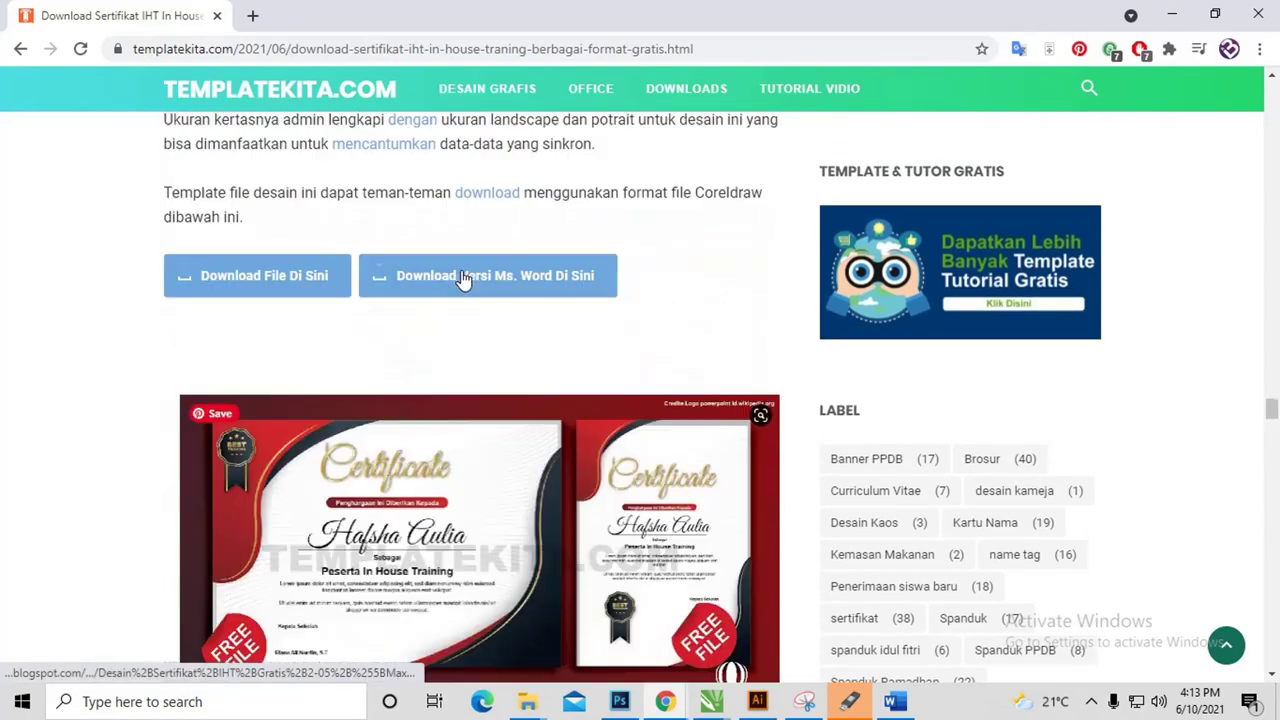
pyautogui.scroll(2, 461, 275)
pyautogui.scroll(-5, 461, 277)
pyautogui.scroll(-5, 463, 285)
pyautogui.scroll(1, 420, 330)
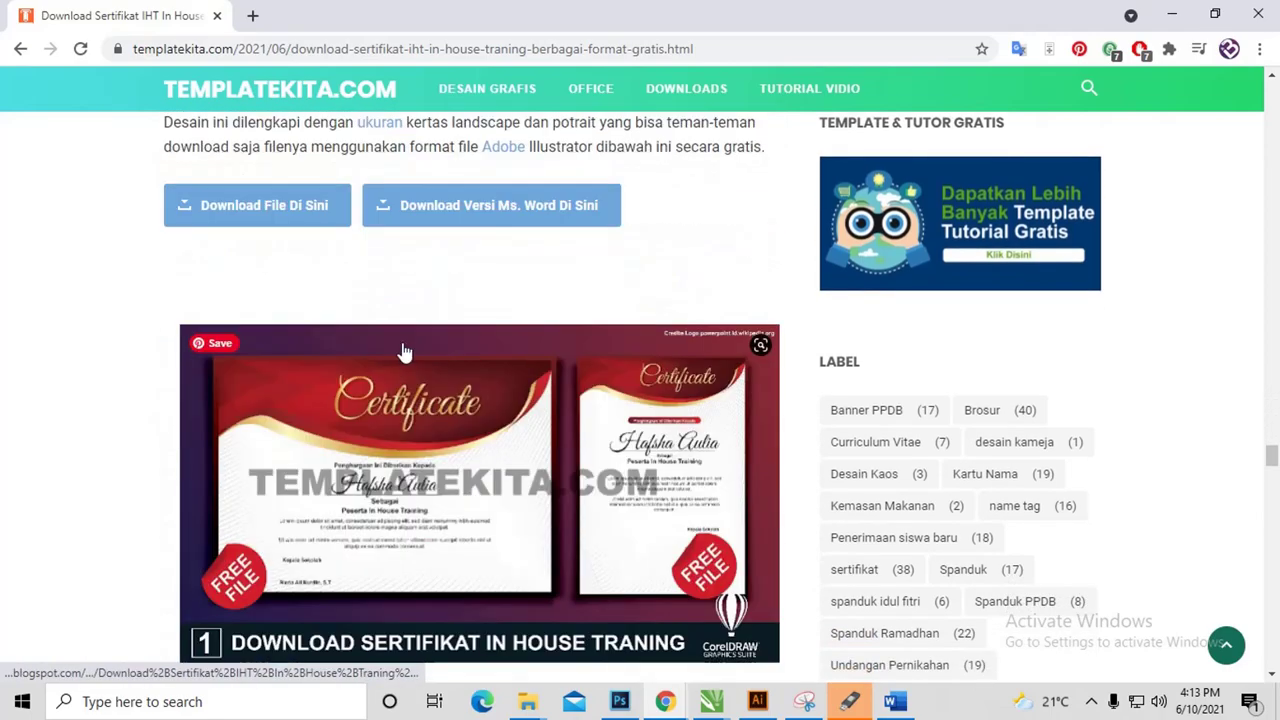
# Step: Scroll down to the Photoshop version section and its certificate download links
pyautogui.scroll(-5, 405, 352)
pyautogui.scroll(-5, 411, 357)
pyautogui.scroll(-5, 386, 371)
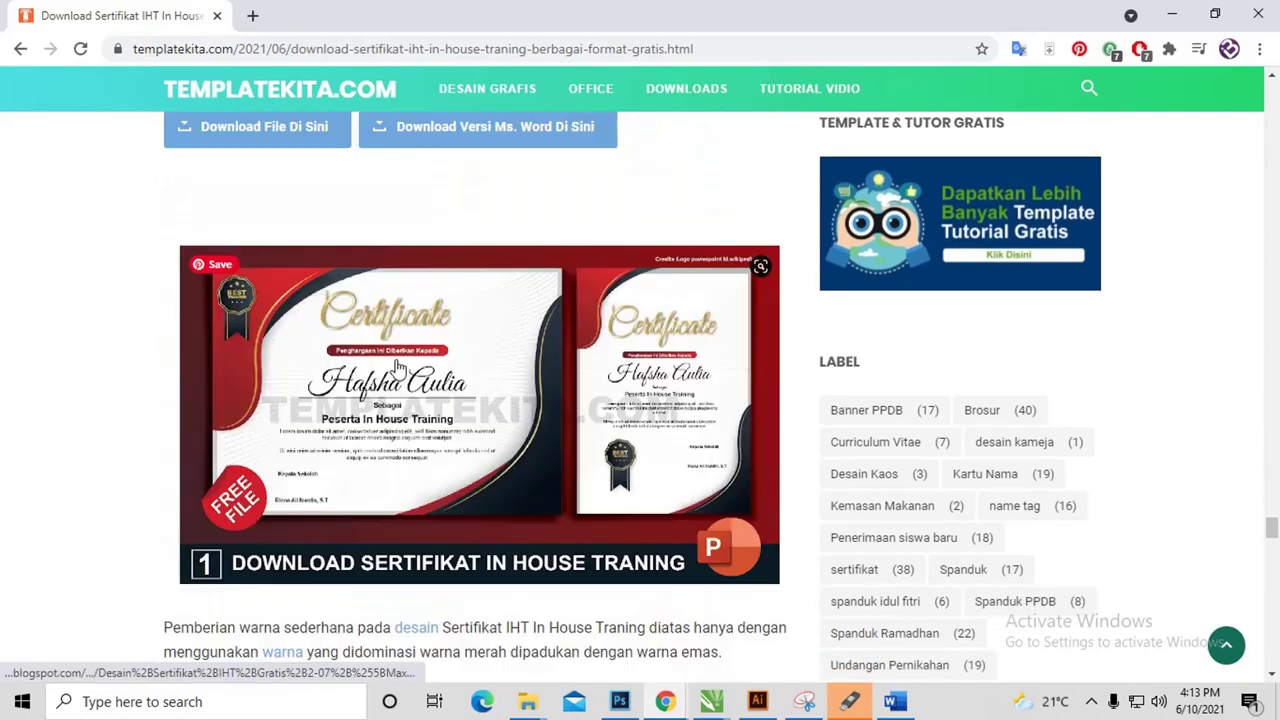
pyautogui.scroll(-5, 400, 366)
pyautogui.scroll(-3, 402, 362)
pyautogui.scroll(-4, 405, 358)
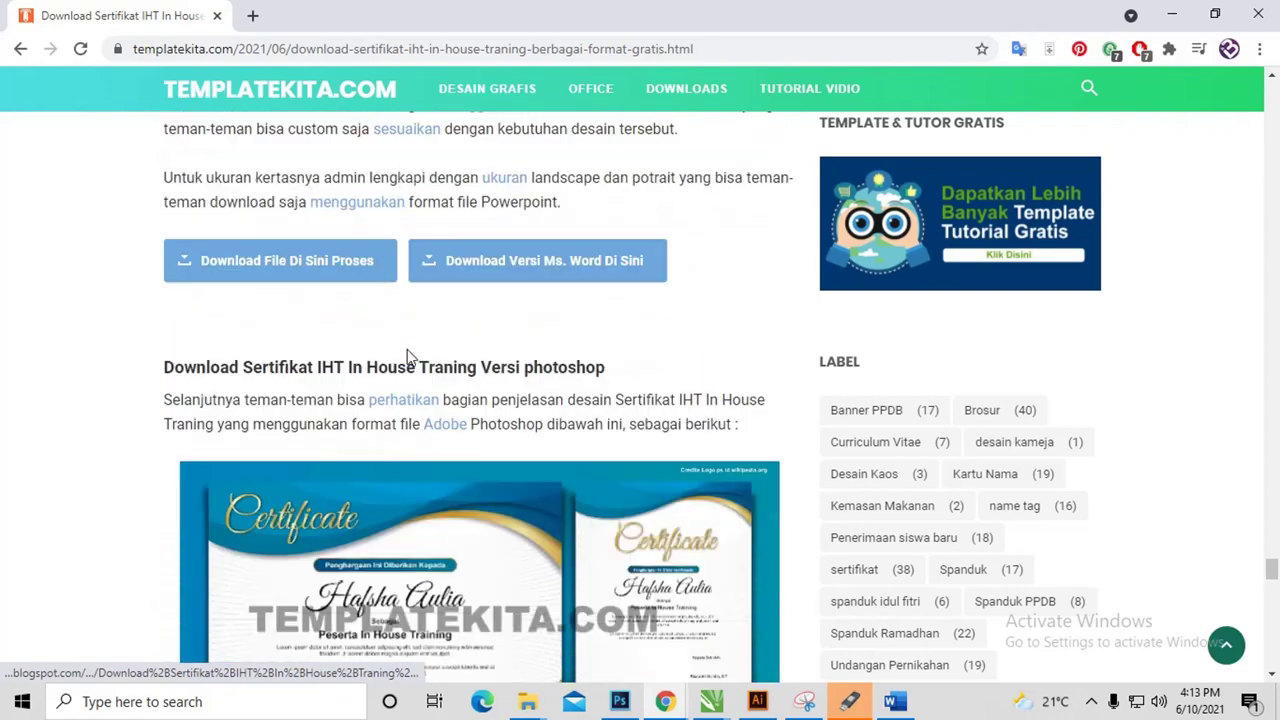
pyautogui.scroll(-1, 408, 358)
pyautogui.scroll(-2, 535, 335)
pyautogui.scroll(-3, 518, 352)
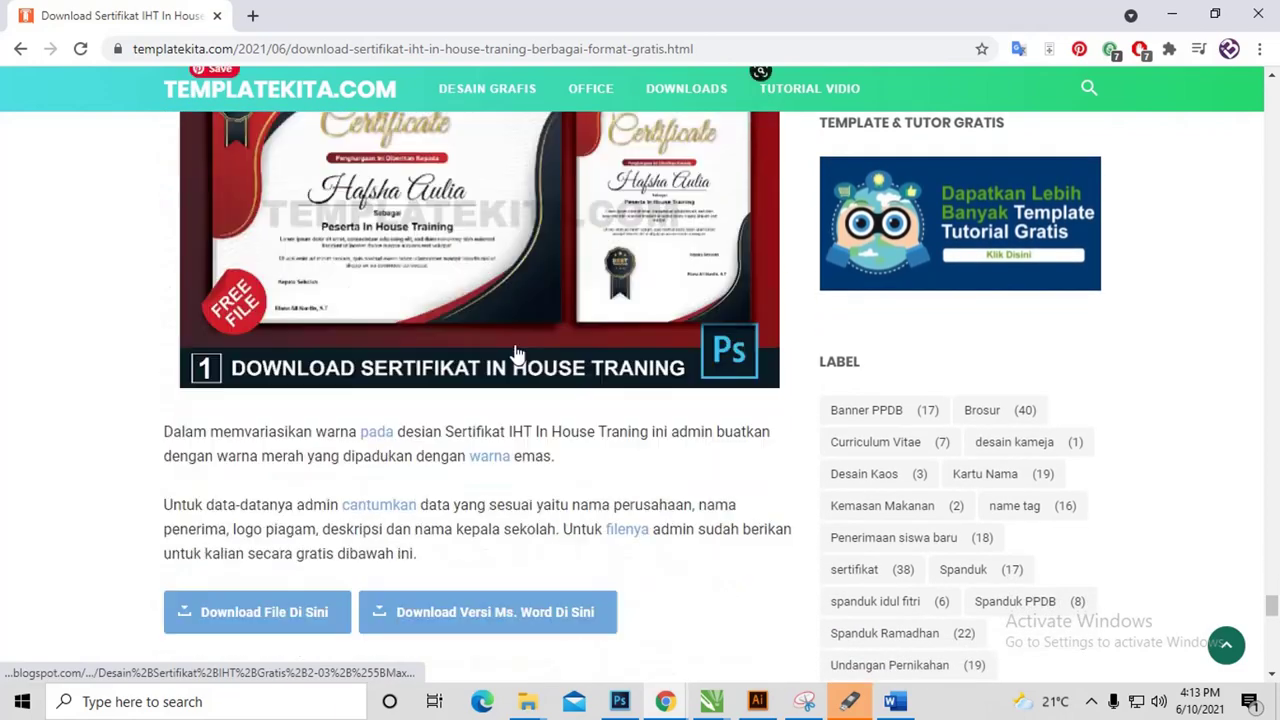
pyautogui.scroll(-3, 517, 352)
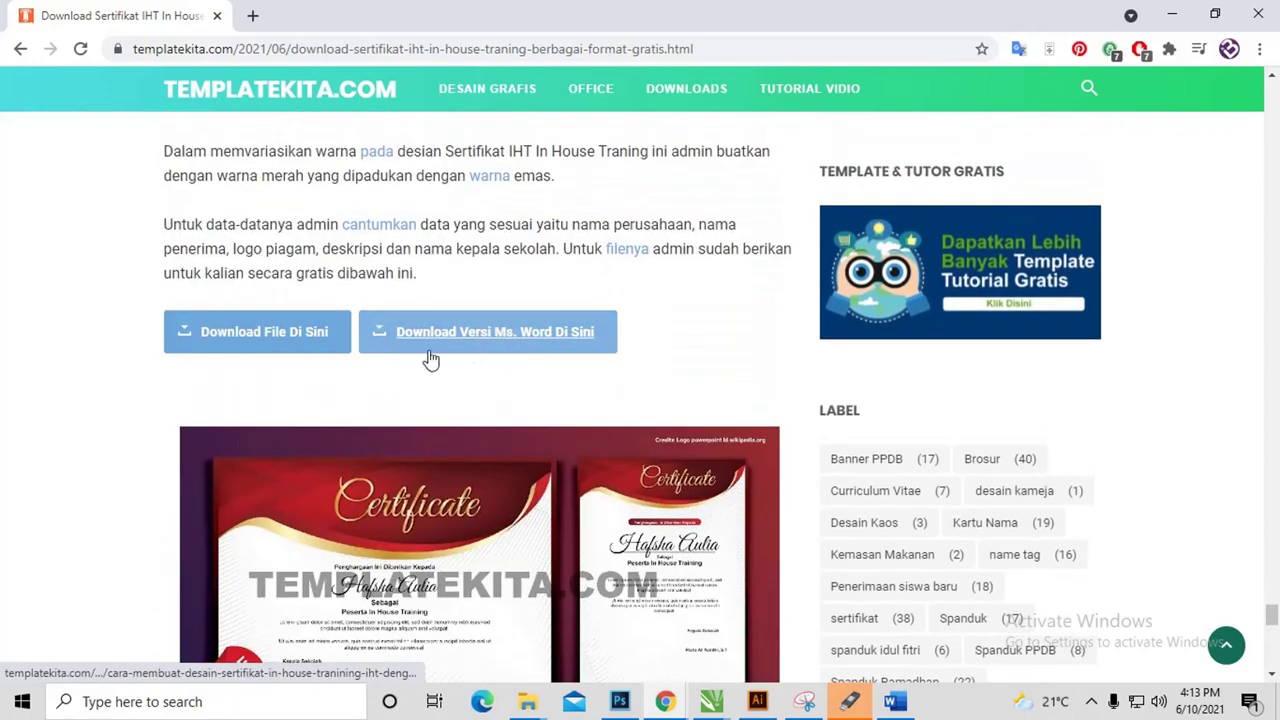
pyautogui.scroll(-5, 450, 348)
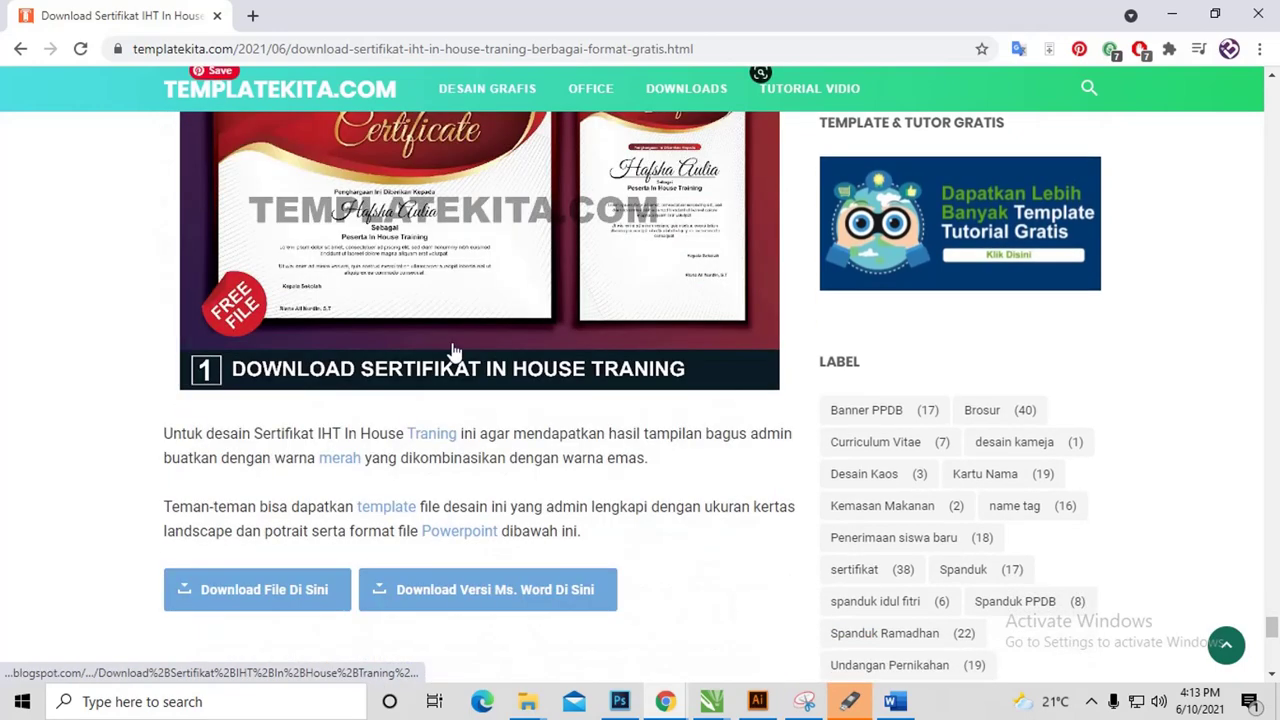
pyautogui.scroll(-3, 455, 350)
pyautogui.scroll(-2, 457, 353)
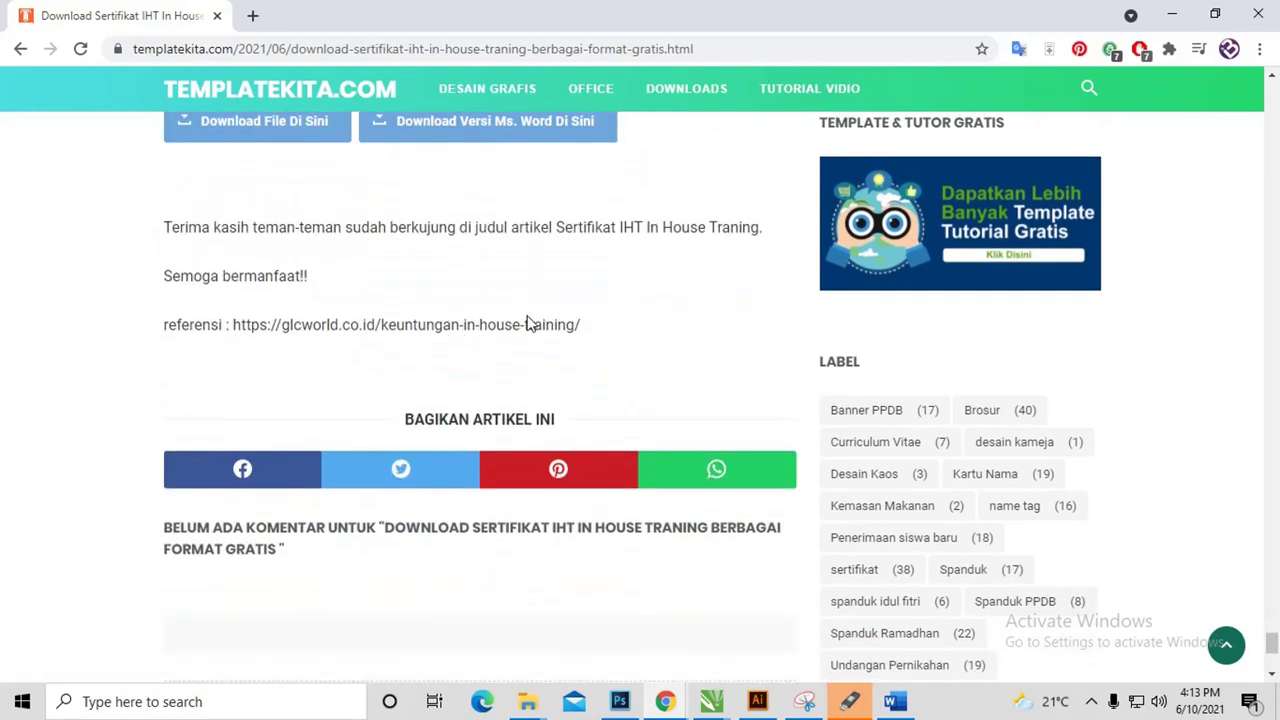
pyautogui.scroll(5, 530, 324)
pyautogui.scroll(5, 532, 323)
pyautogui.scroll(4, 536, 322)
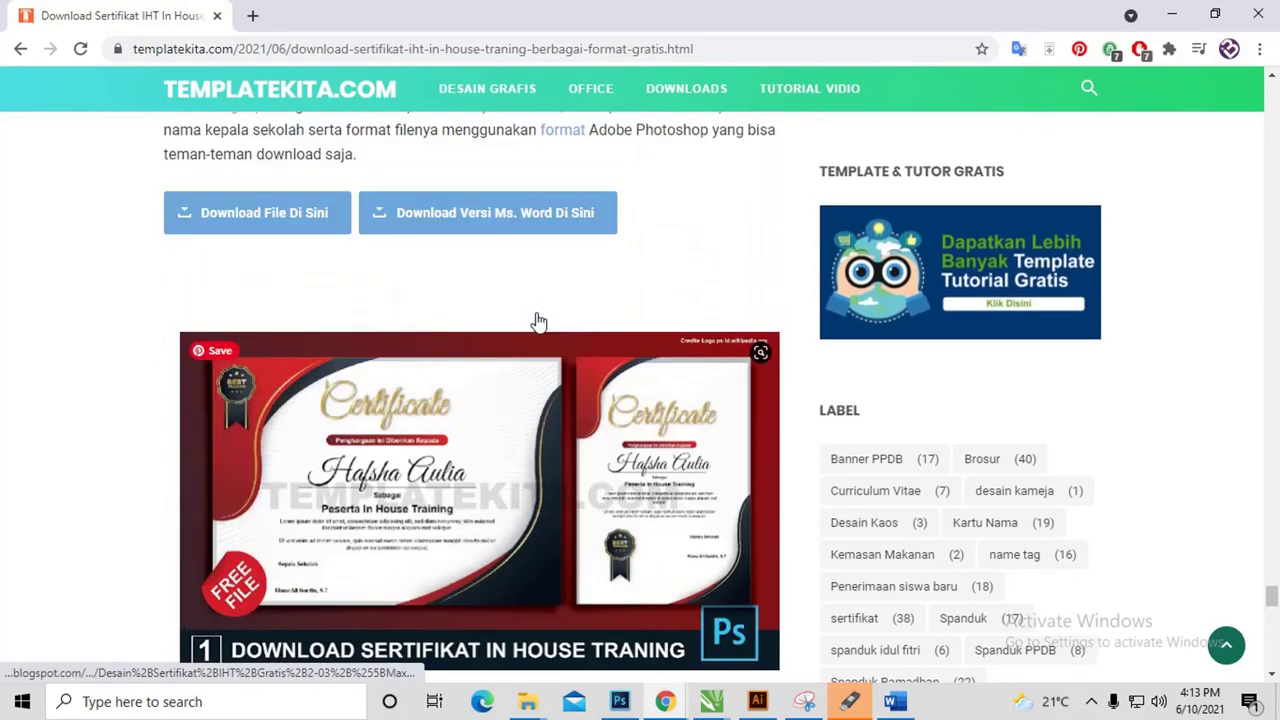
pyautogui.scroll(5, 538, 321)
pyautogui.scroll(-8, 540, 322)
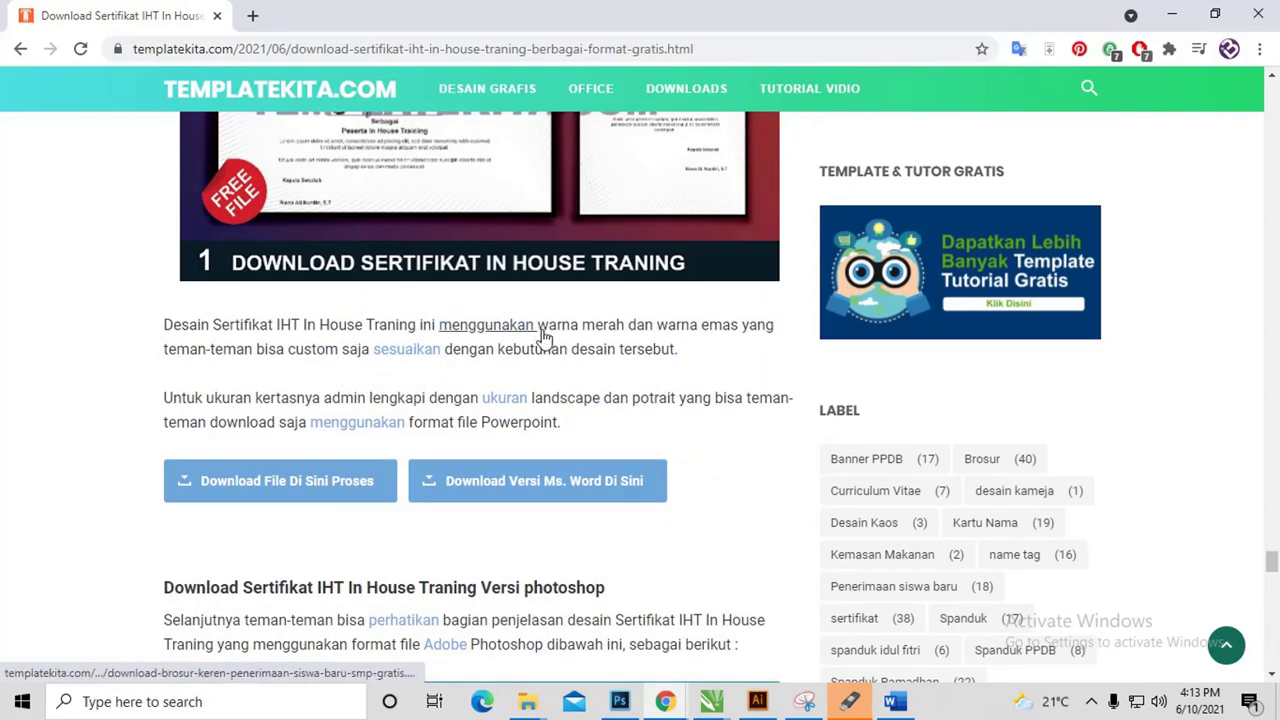